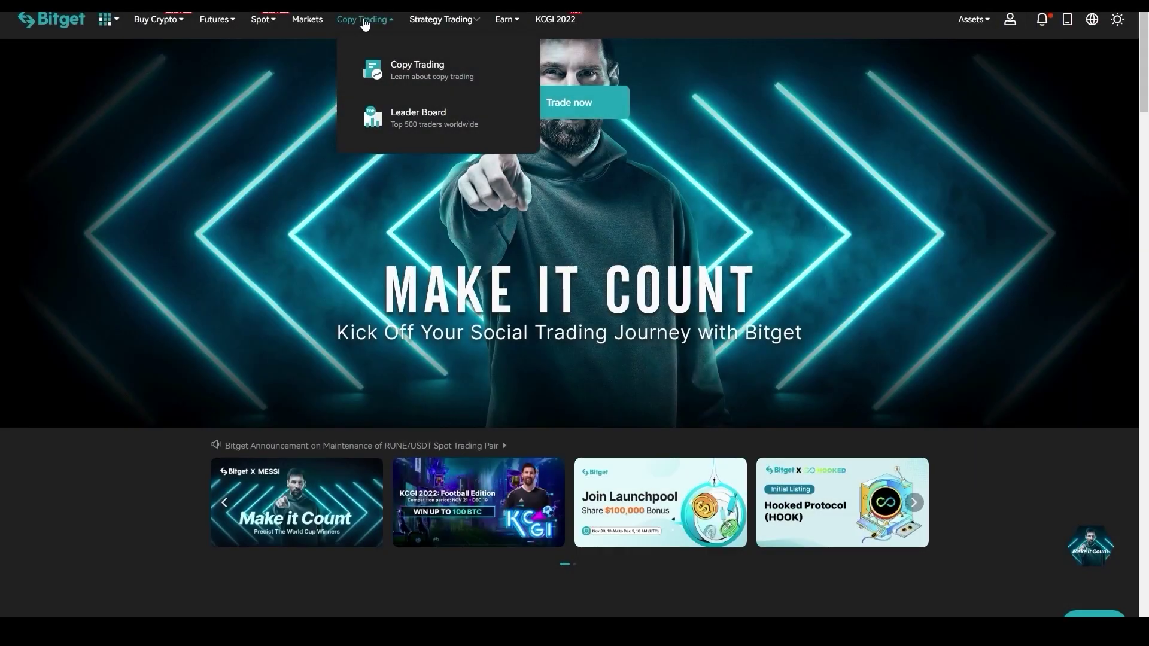
# Open the Sea of stars trader profile from Copy Trading and show its orders.
pyautogui.click(383, 79)
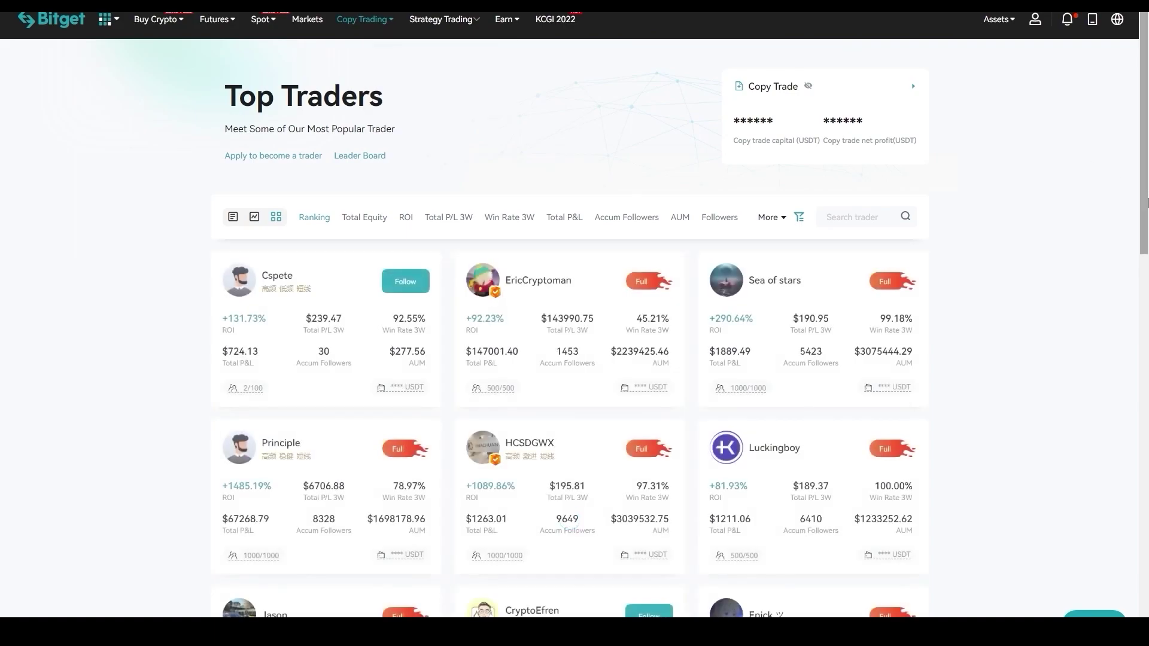
pyautogui.click(762, 281)
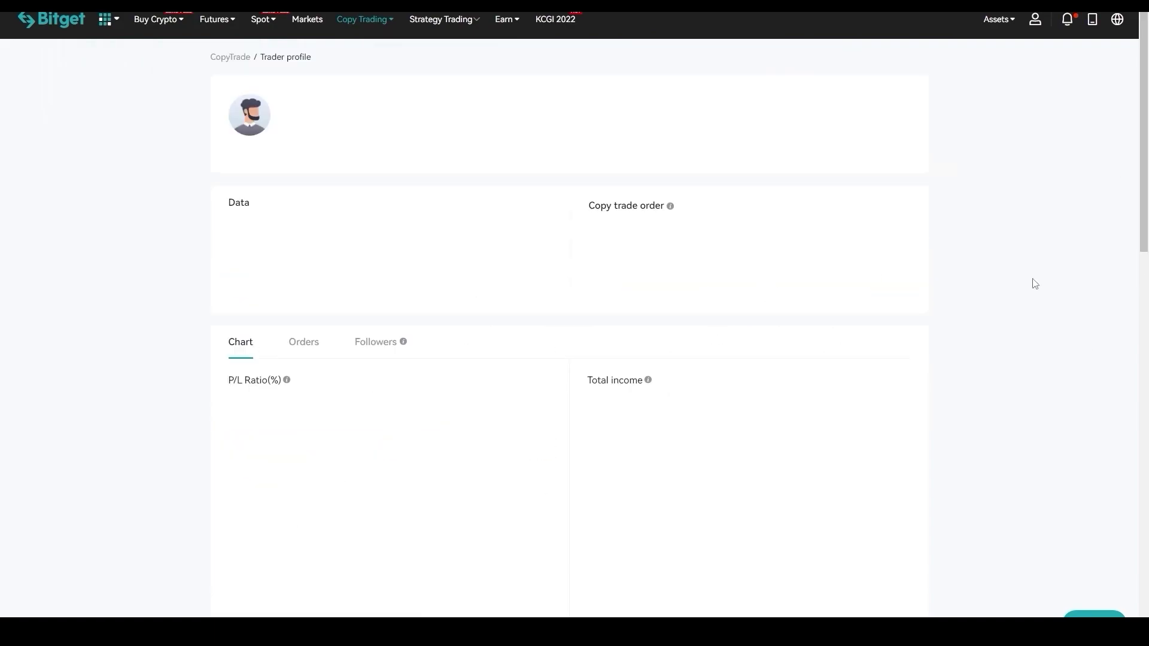
pyautogui.scroll(-1, 1042, 244)
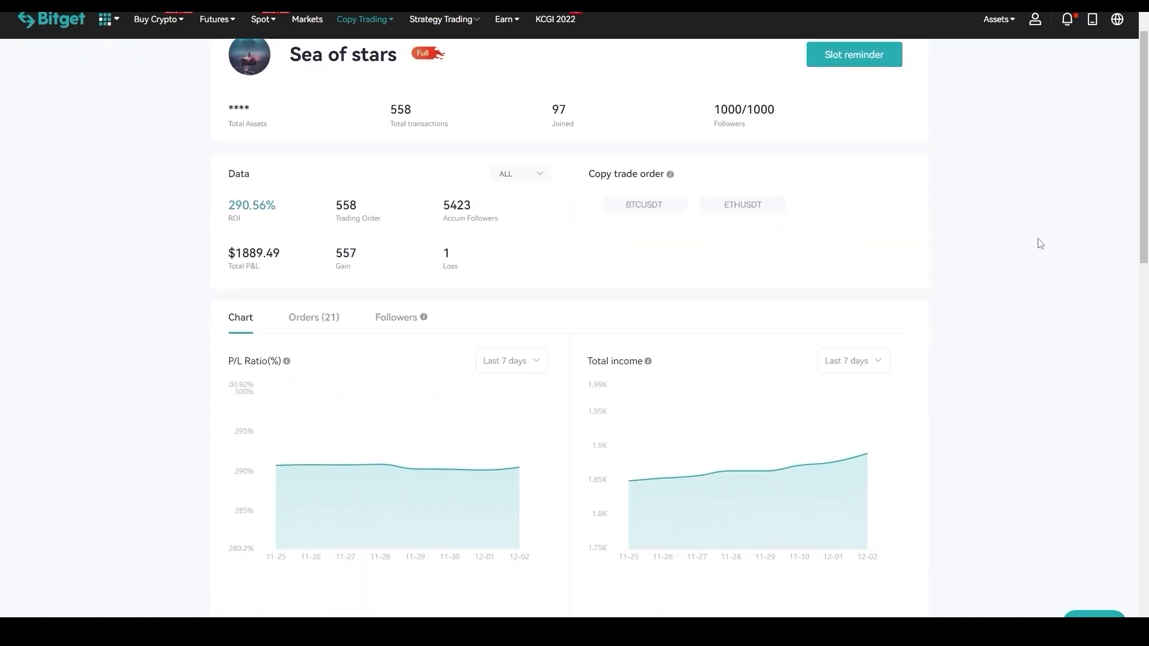
pyautogui.click(309, 323)
# Inspect the trader's stats, selecting the total transactions figure and the Loss count.
pyautogui.scroll(-1, 978, 273)
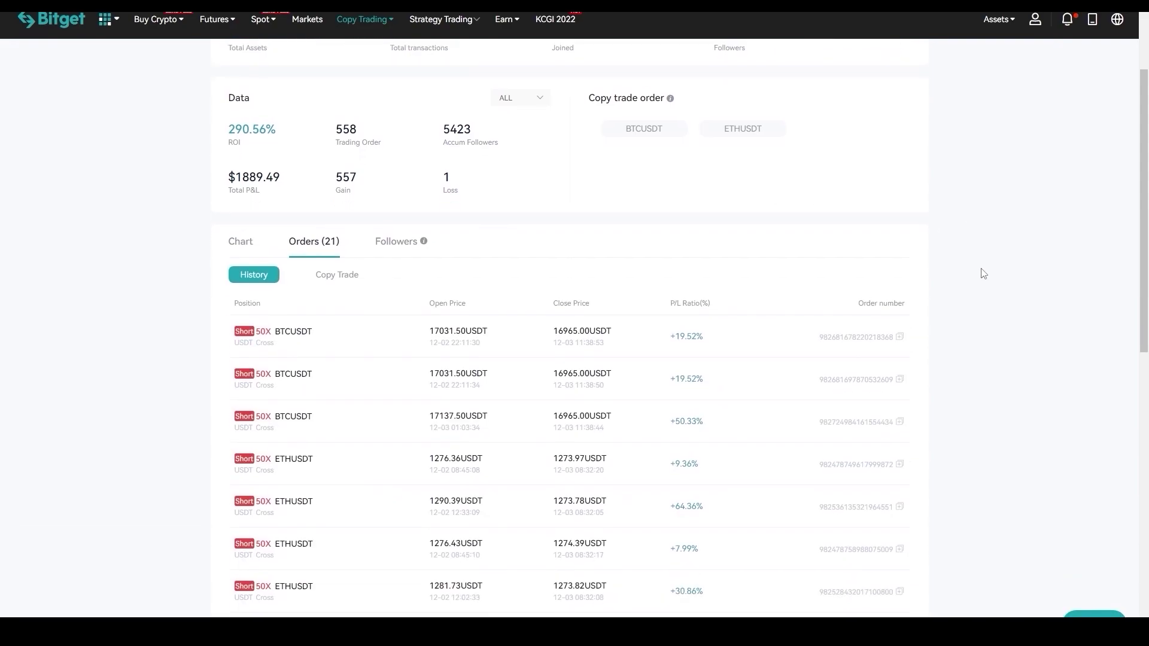
pyautogui.scroll(-2, 978, 273)
pyautogui.scroll(3, 977, 276)
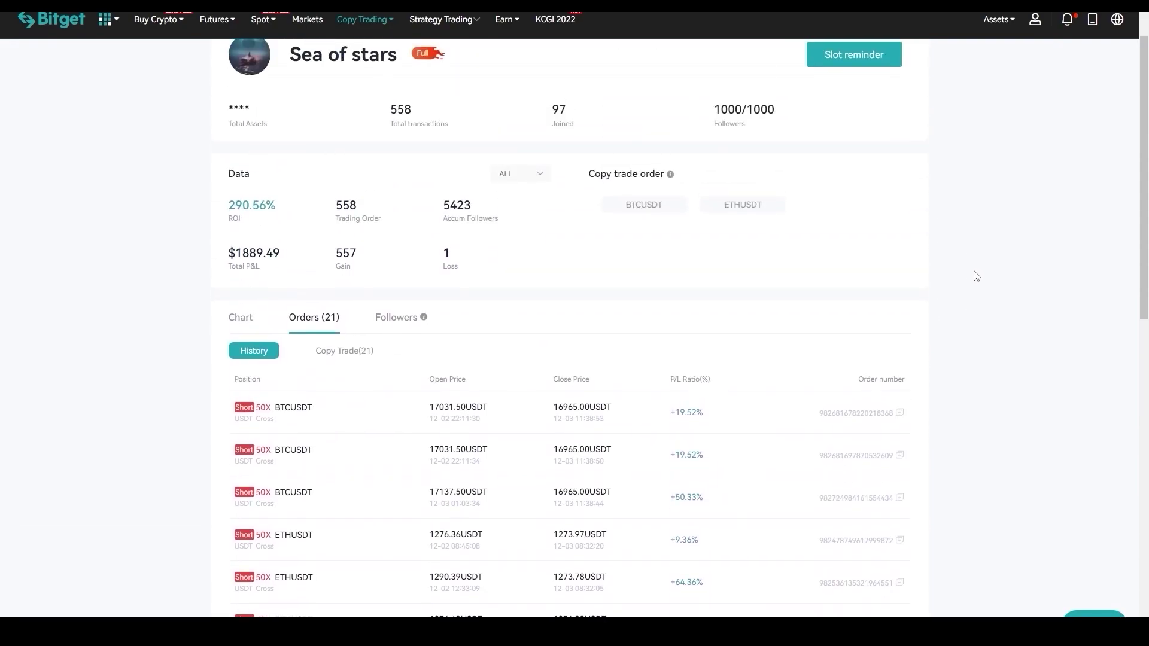
pyautogui.tripleClick(550, 113)
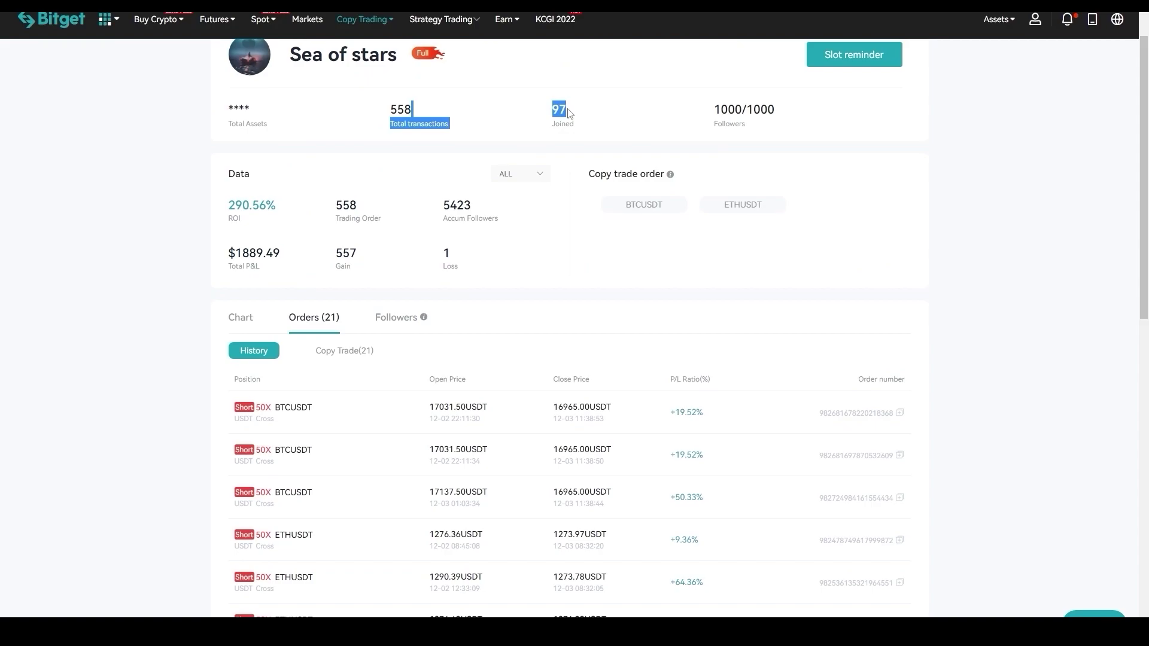
pyautogui.click(559, 186)
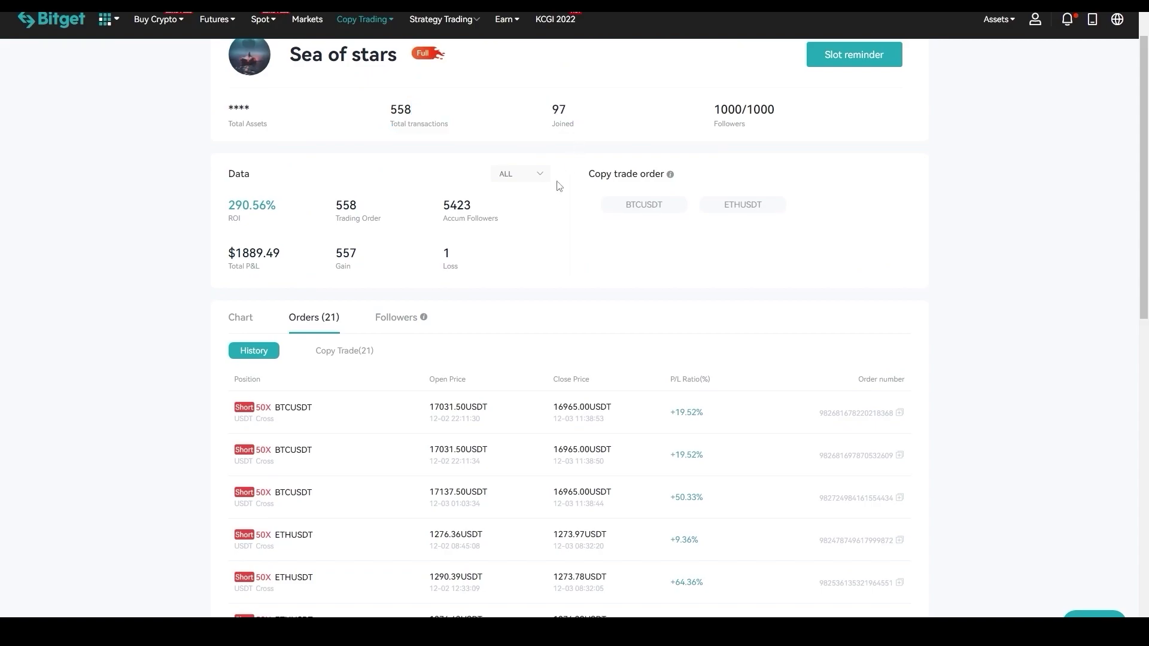
pyautogui.doubleClick(449, 253)
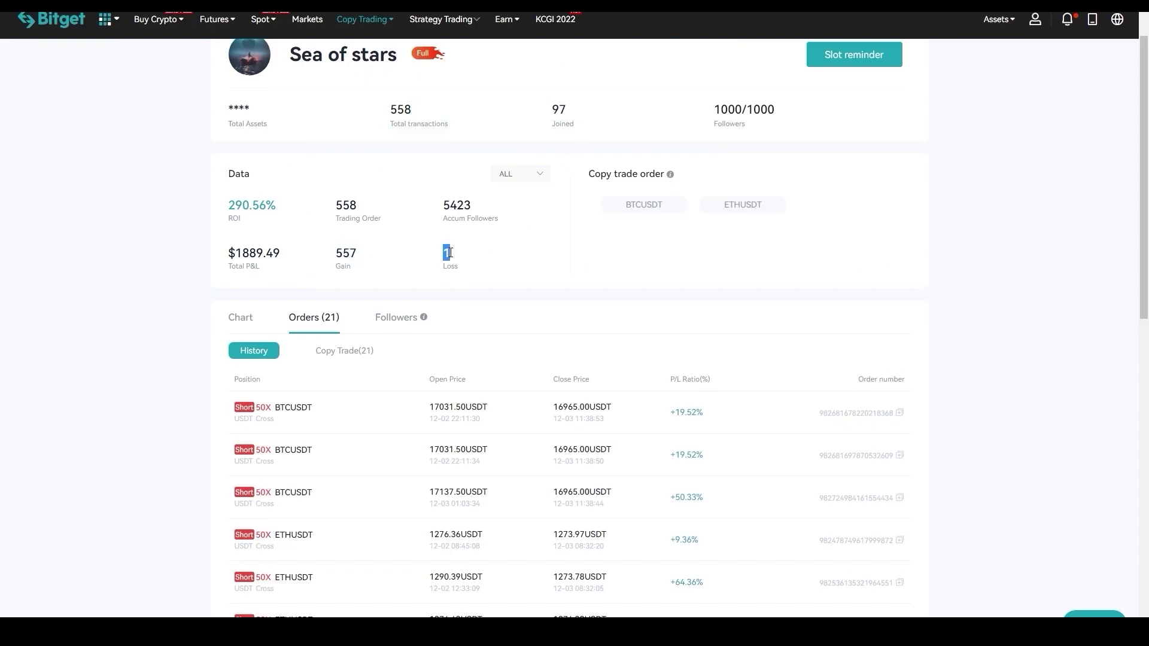
# Check current copy-trade positions, then return to History and select all ten closed orders.
pyautogui.click(349, 357)
pyautogui.scroll(-4, 877, 290)
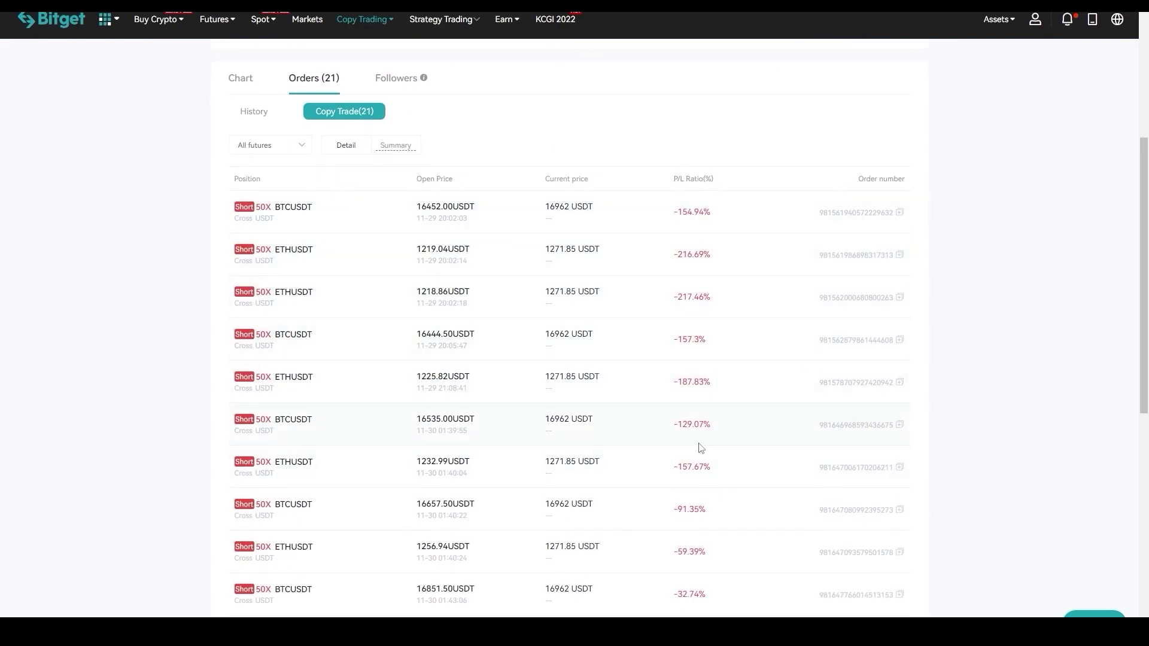
pyautogui.scroll(4, 1010, 442)
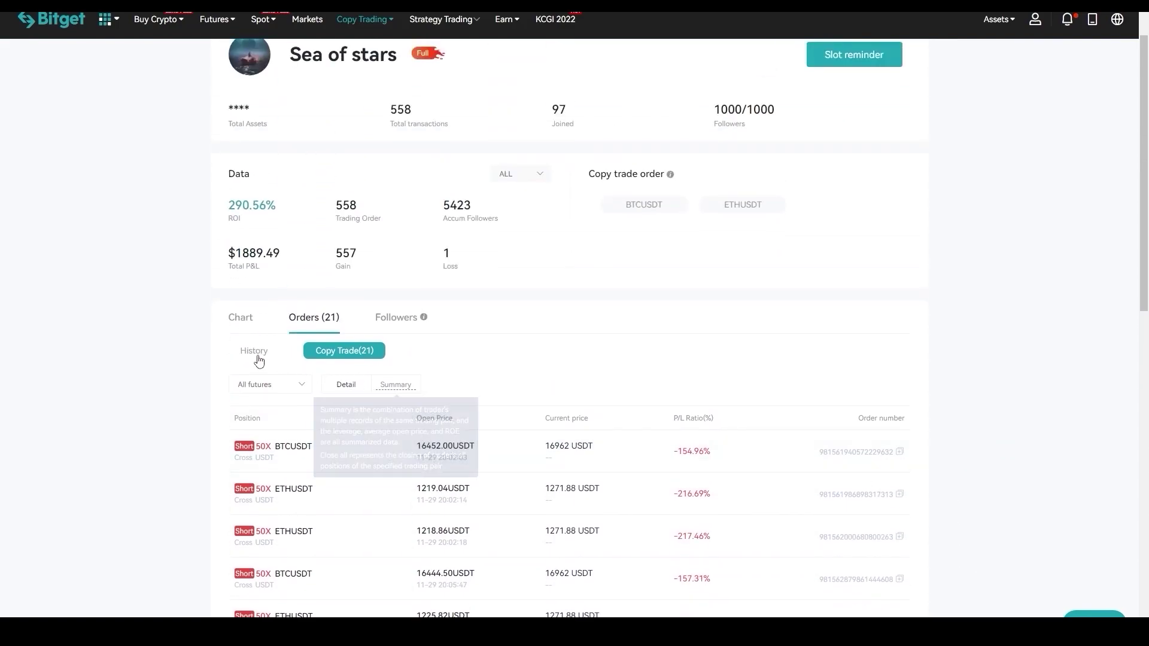
pyautogui.click(258, 358)
pyautogui.scroll(-4, 1039, 285)
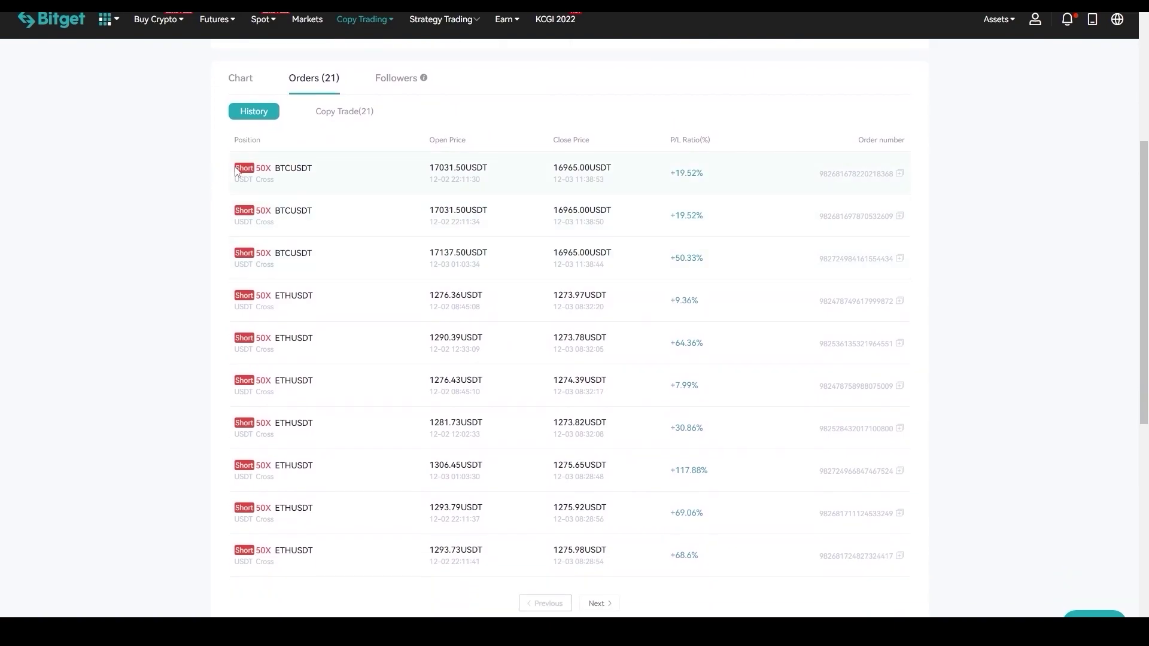
pyautogui.moveTo(236, 171); pyautogui.dragTo(894, 558)
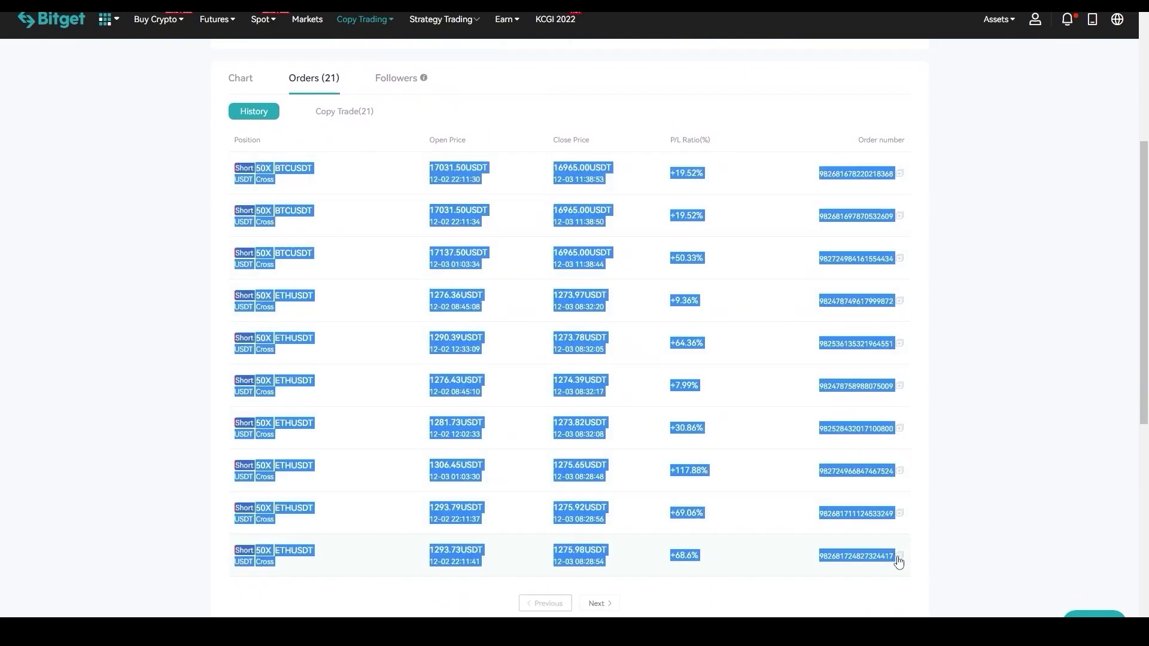
# Paste the orders into a new blank Excel workbook using Match Destination Formatting.
pyautogui.press('super')
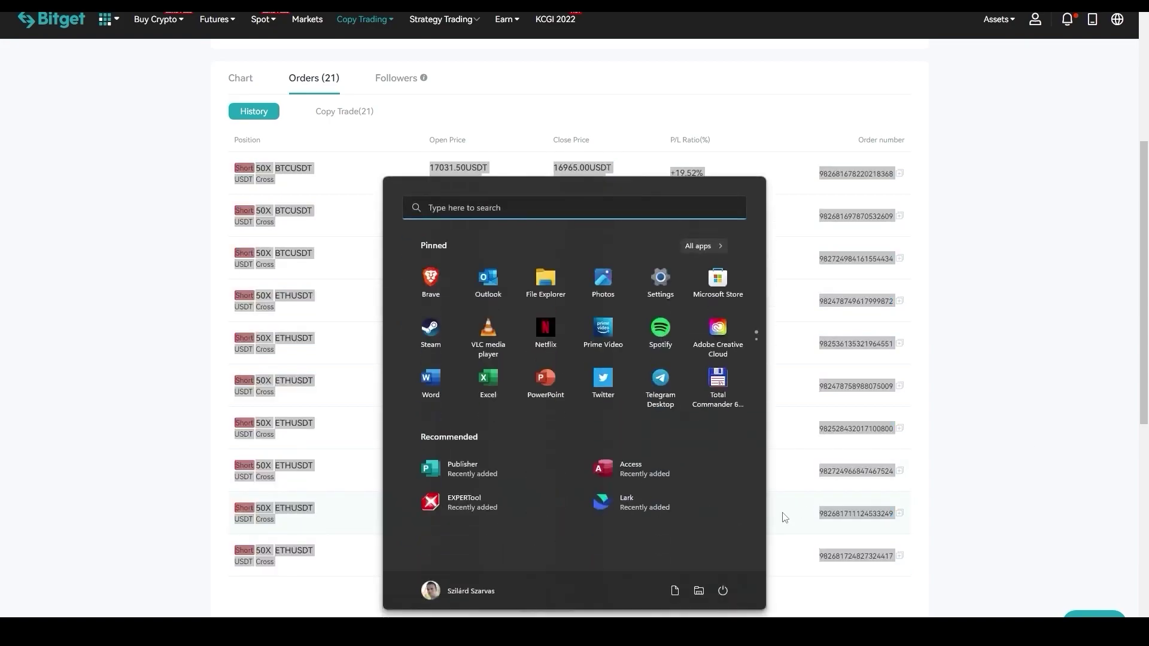
pyautogui.click(487, 378)
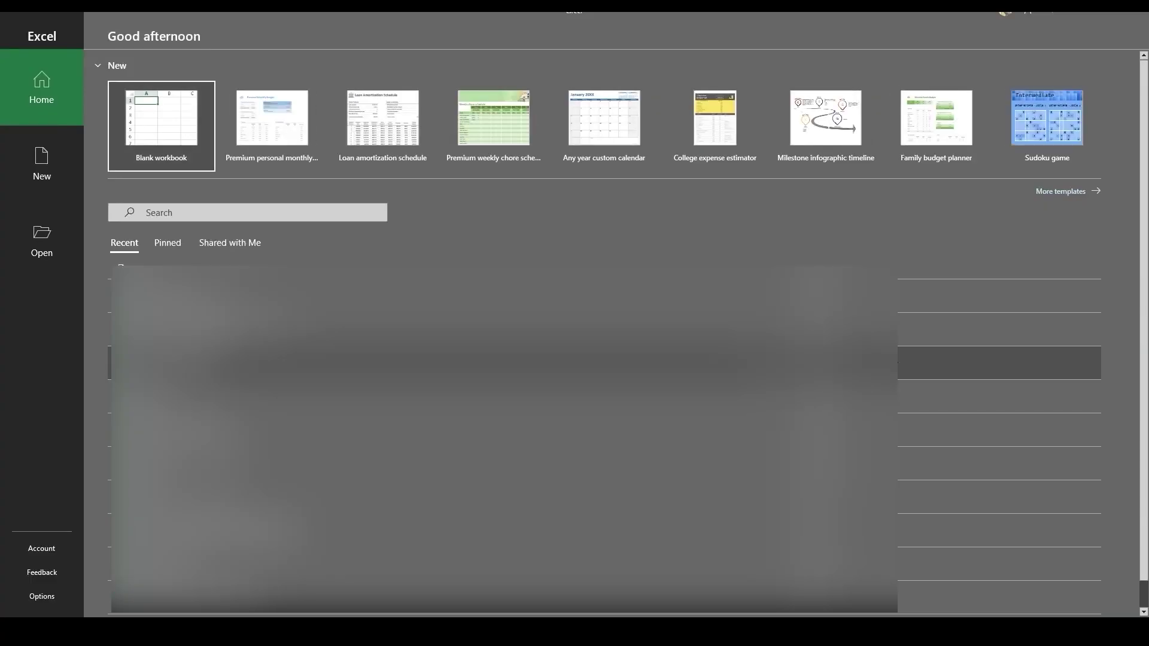
pyautogui.click(209, 149)
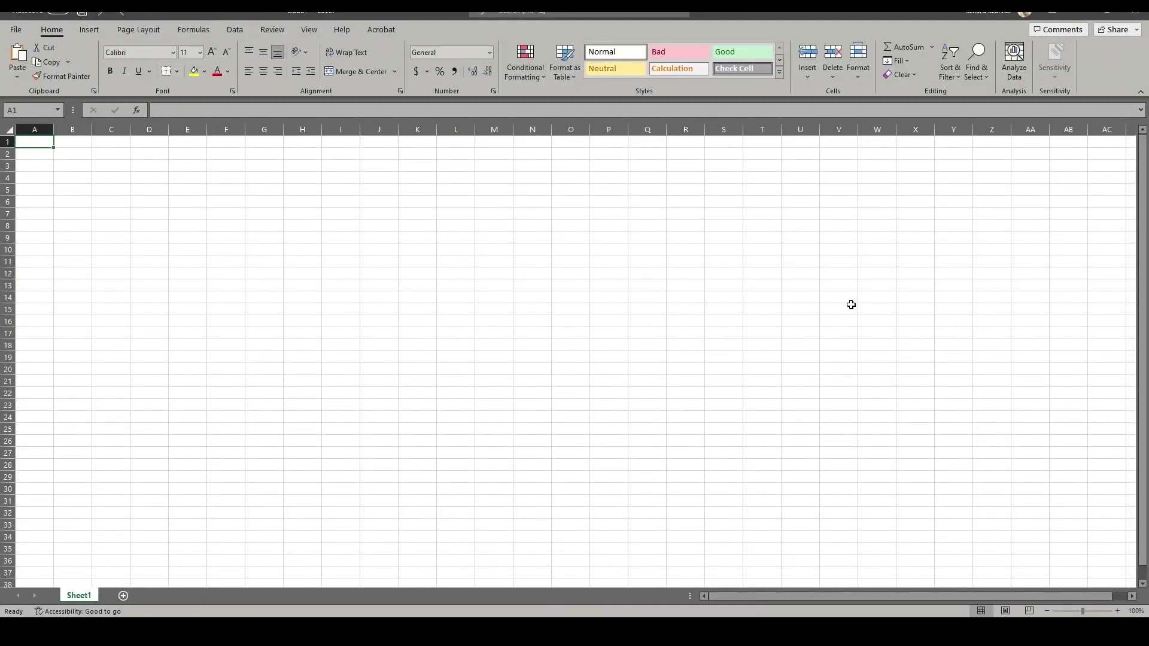
pyautogui.hotkey('ctrl', 'v')
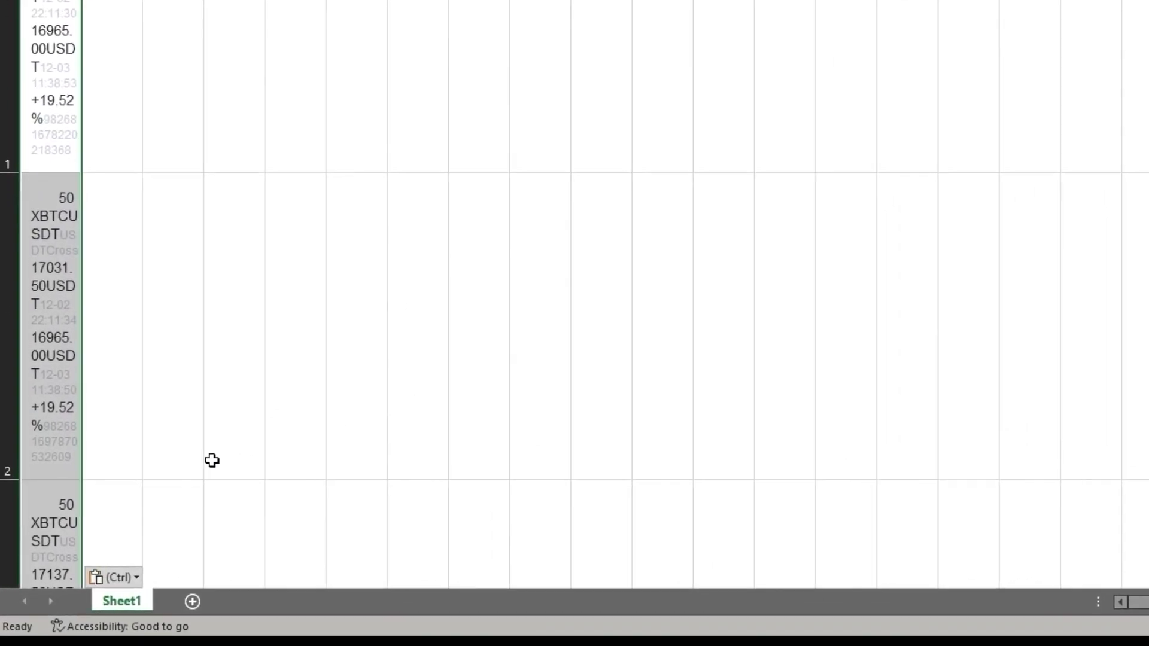
pyautogui.click(144, 577)
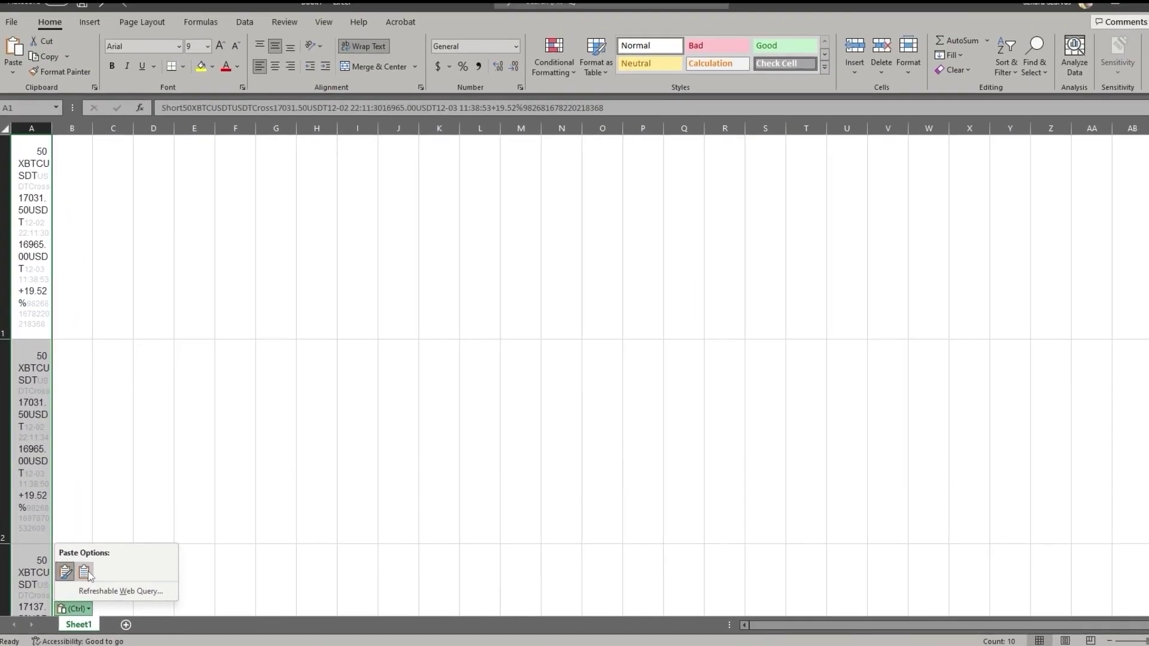
pyautogui.click(86, 572)
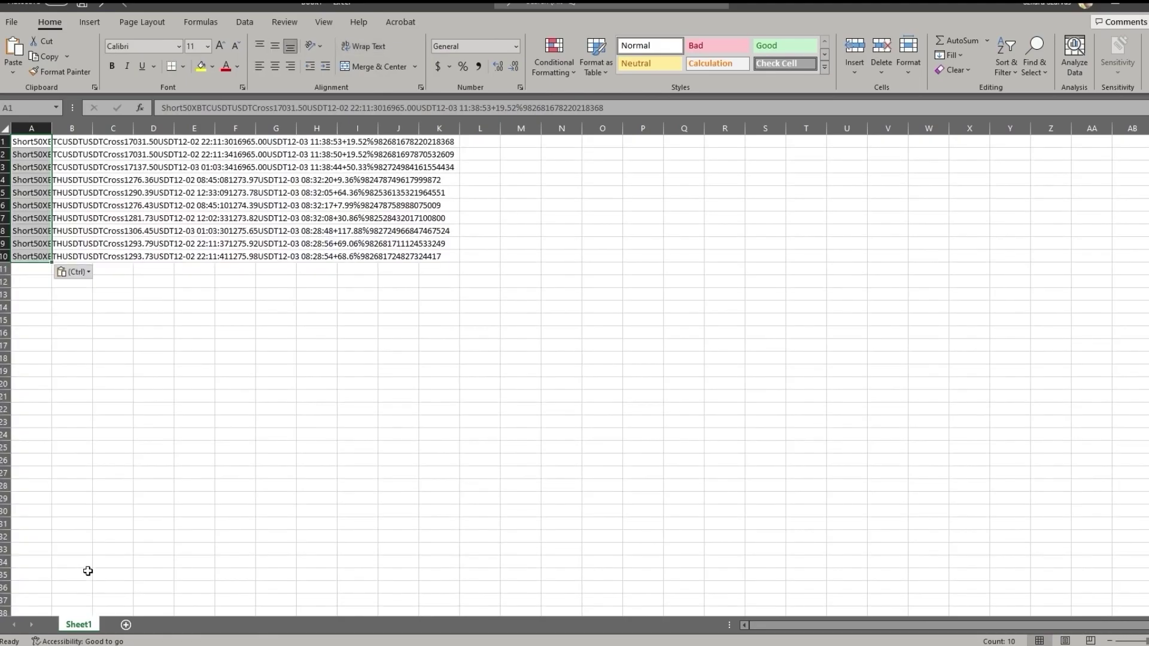
pyautogui.click(146, 362)
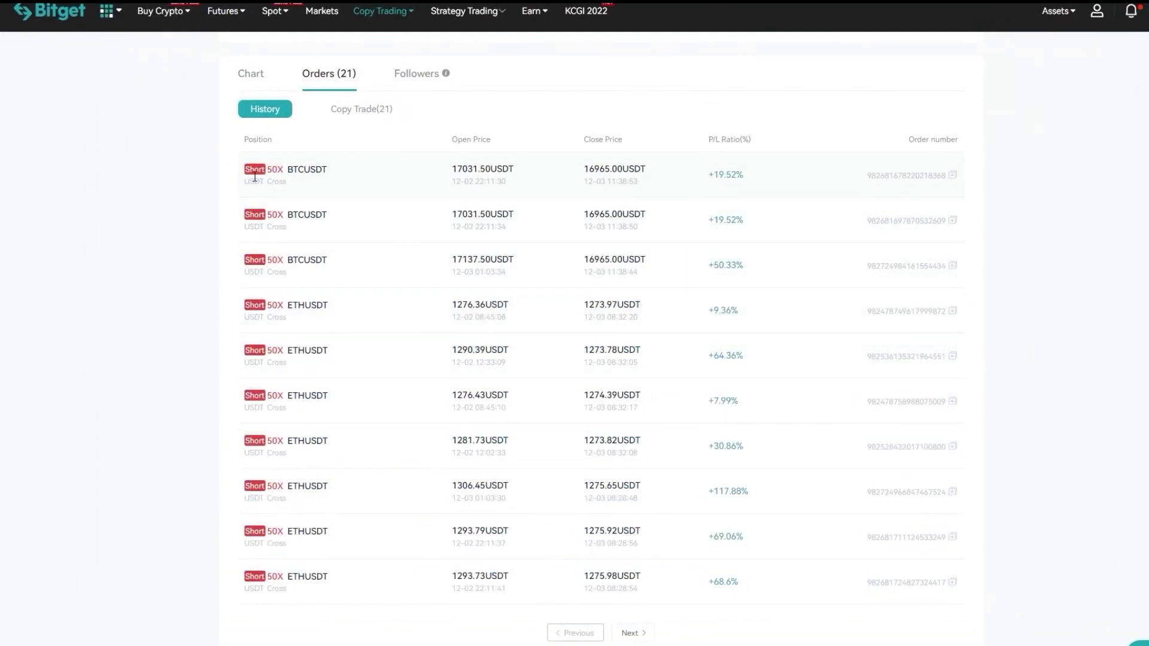
# Copy the next Bitget page of orders and paste it below the existing rows.
pyautogui.moveTo(275, 192); pyautogui.dragTo(942, 593)
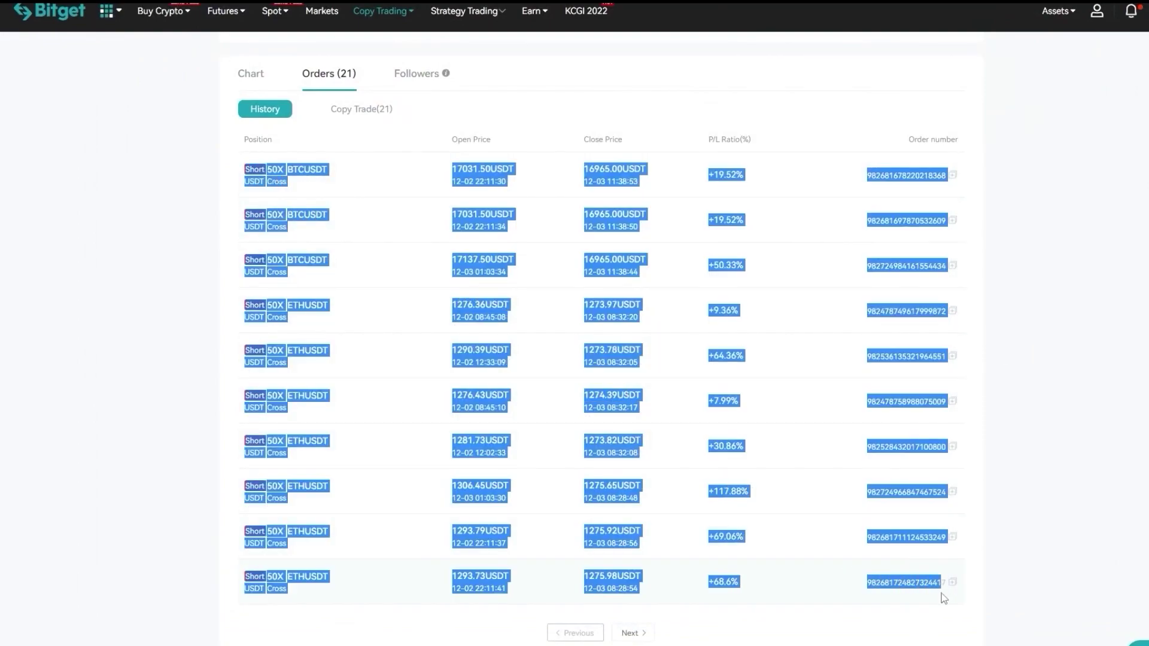
pyautogui.hotkey('alt', 'Tab')
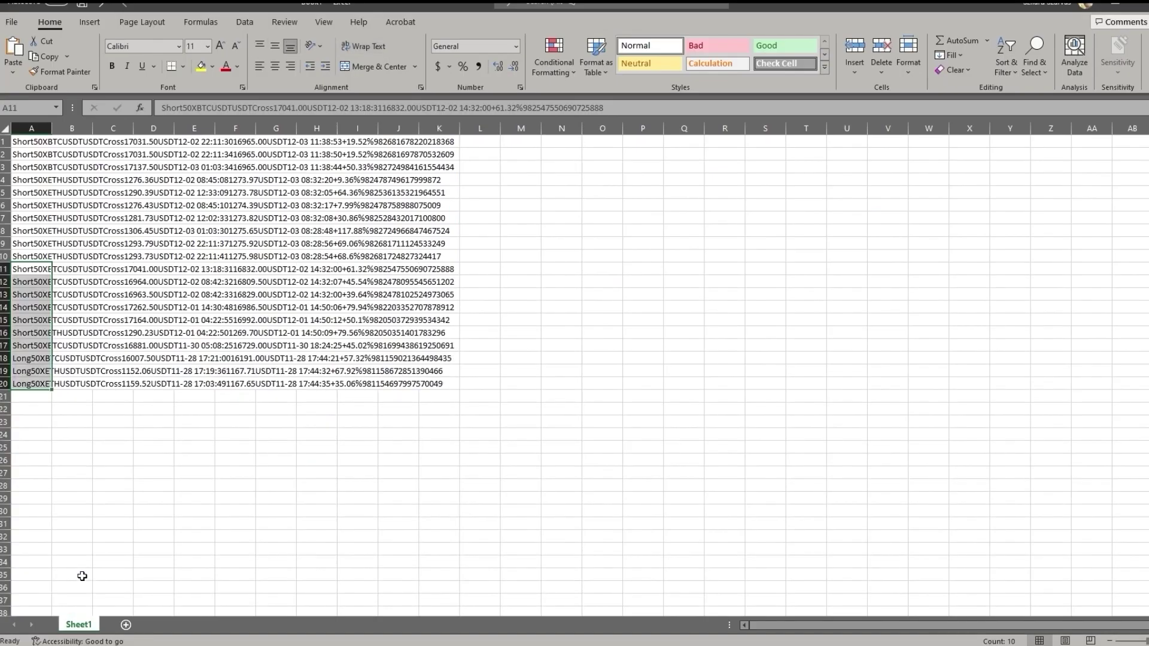
pyautogui.hotkey('ctrl', 'v')
pyautogui.scroll(-2, 195, 456)
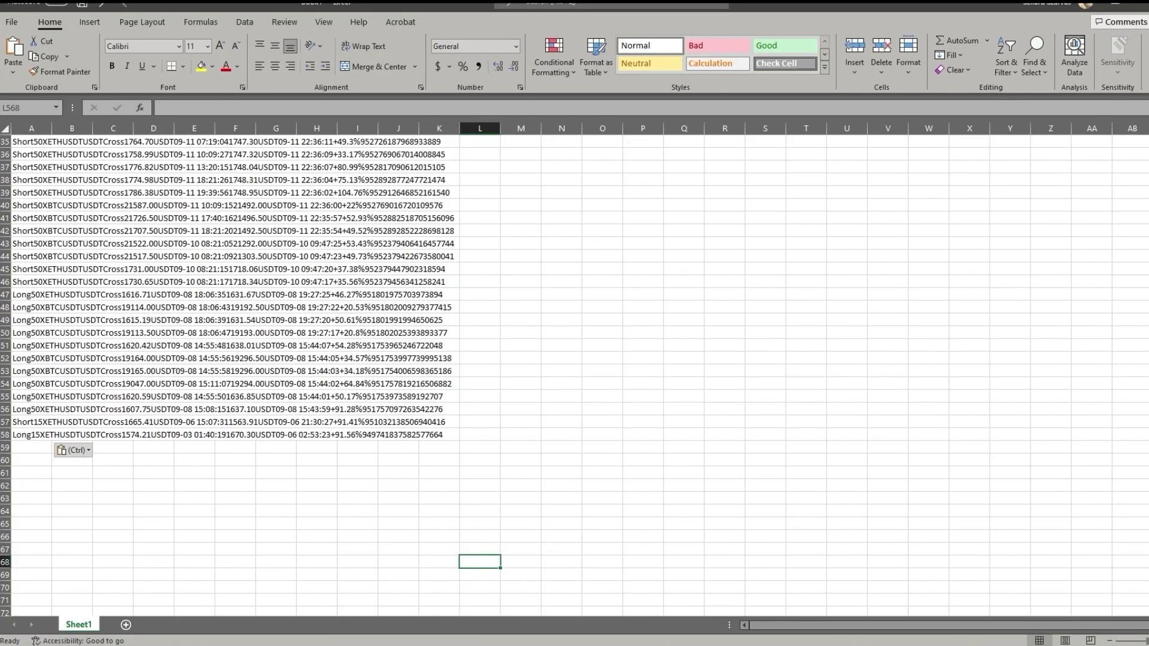
# Select column A and enter 'Long' as the search text in Find and Replace.
pyautogui.scroll(15, 1130, 184)
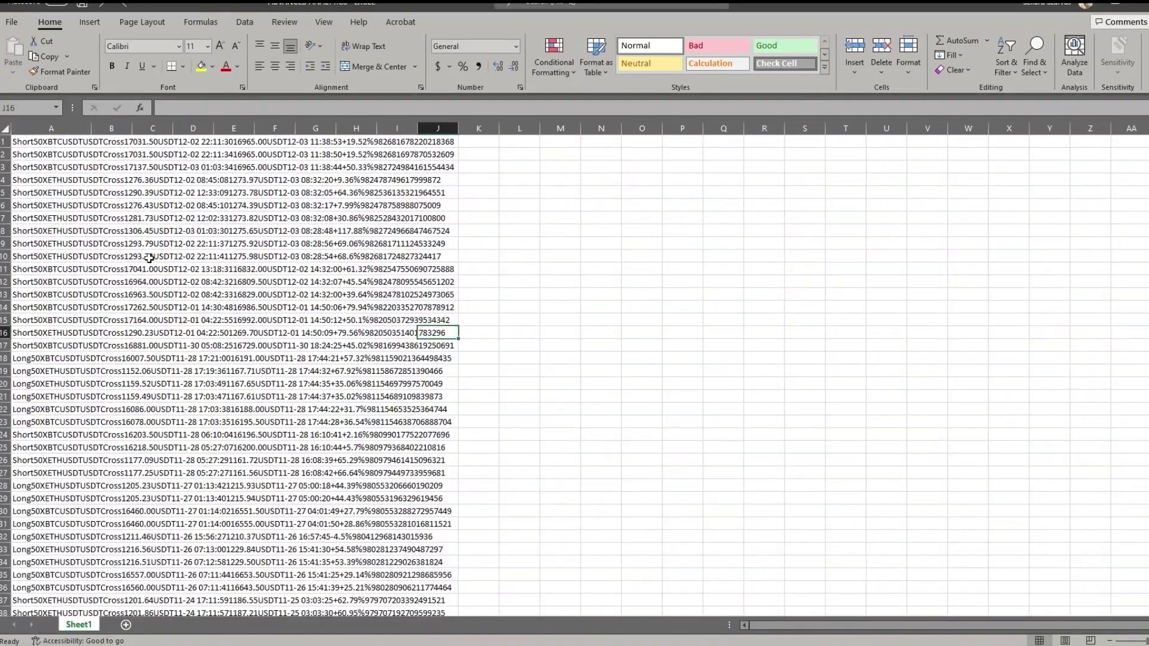
pyautogui.click(48, 128)
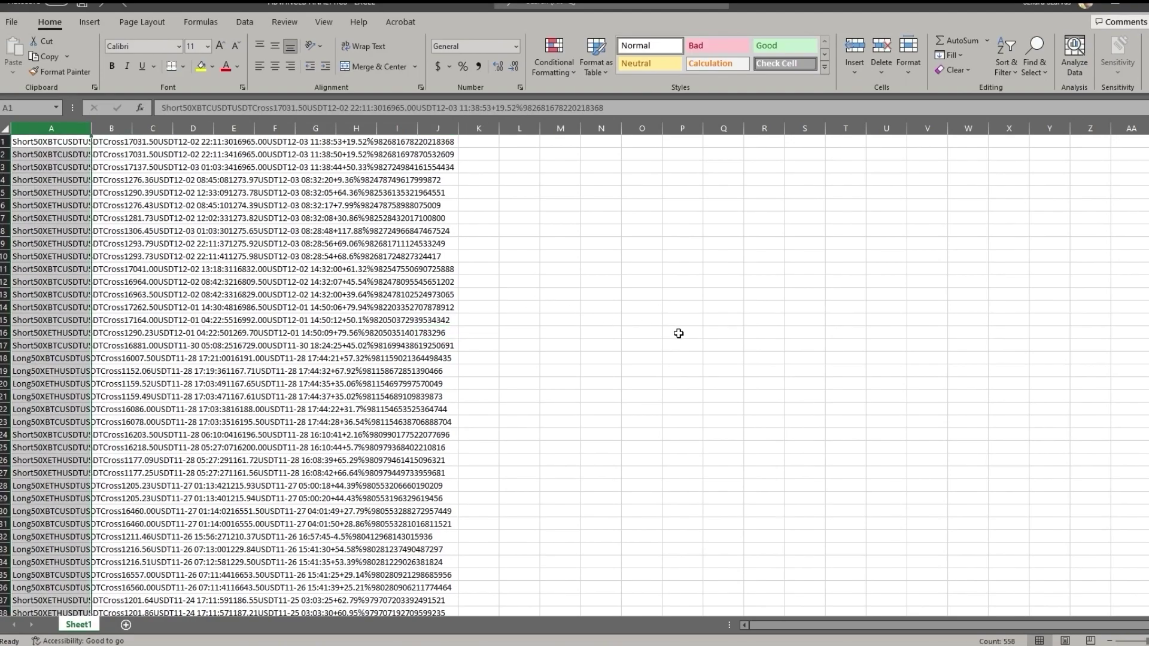
pyautogui.hotkey('ctrl', 'f')
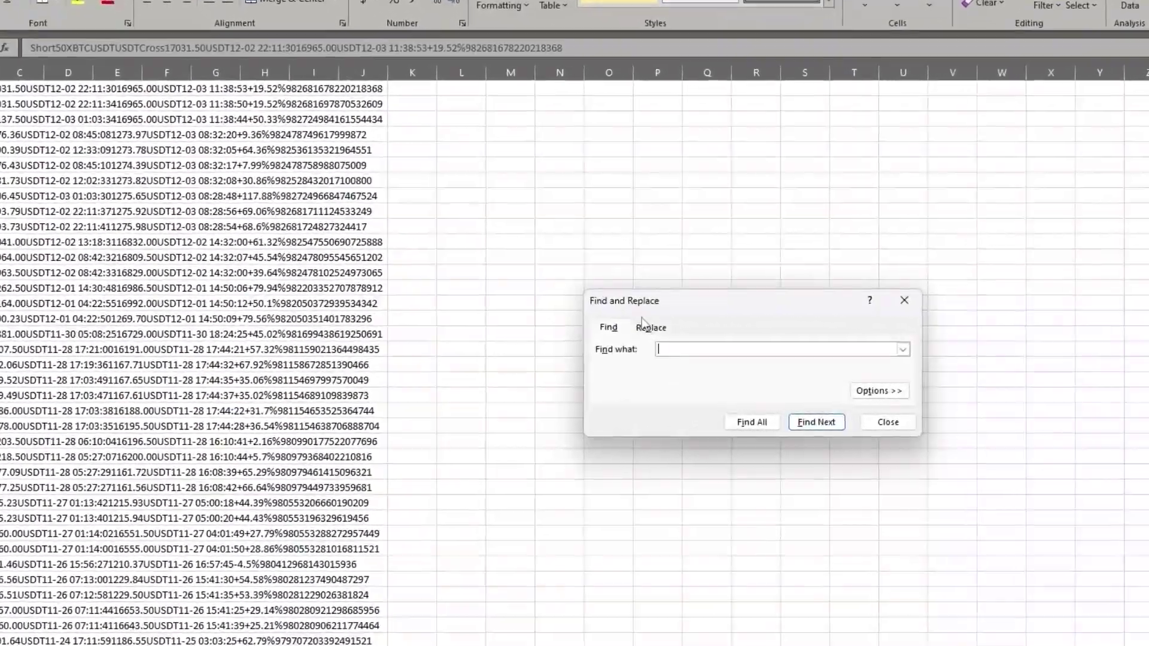
pyautogui.click(615, 309)
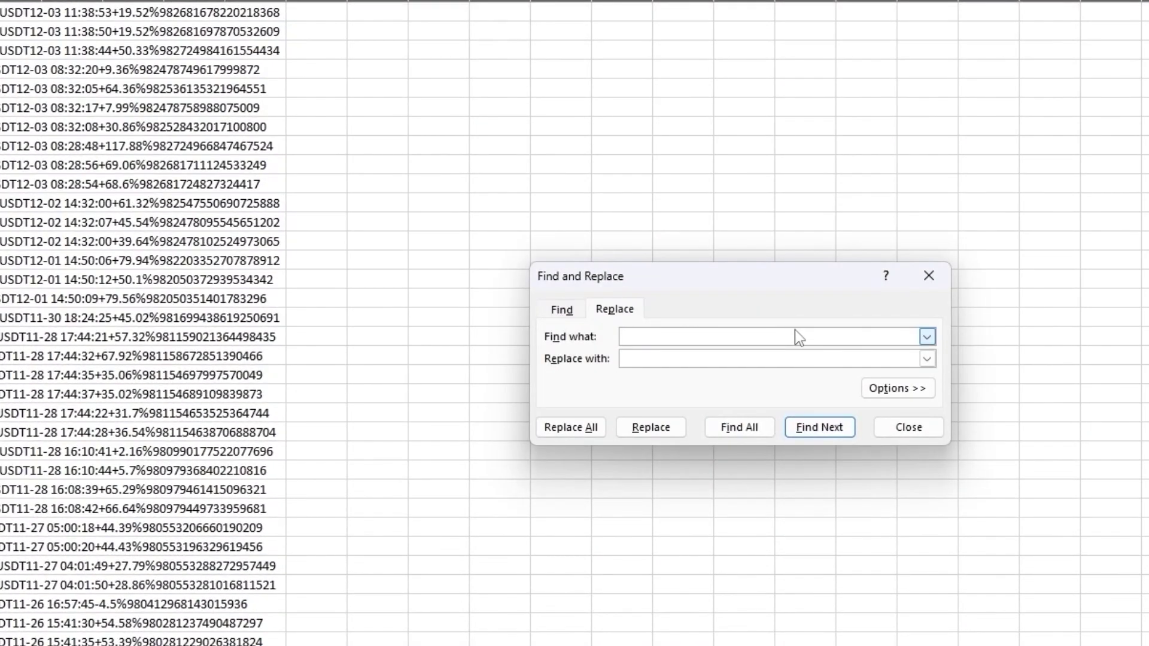
pyautogui.write('L')
pyautogui.write('ong')
pyautogui.press('Tab')
pyautogui.write('Lo')
pyautogui.write('ng')
# Replace every 'Long' with 'Long ' plus a trailing space, then close the dialog.
pyautogui.click(683, 359)
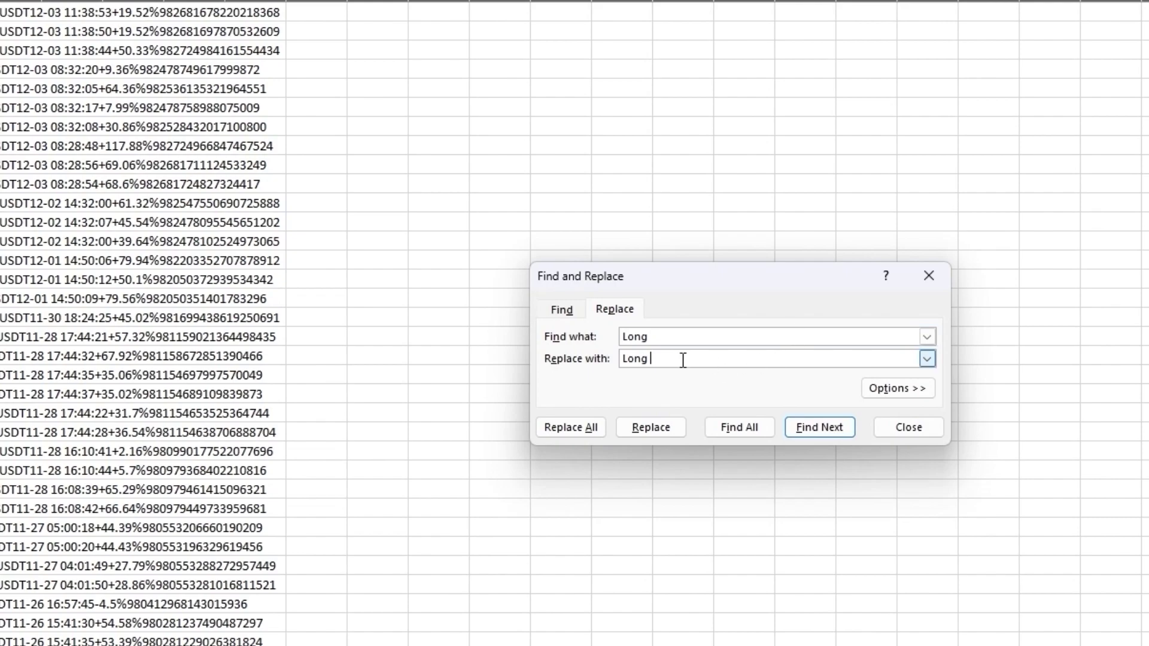
pyautogui.doubleClick(634, 359)
pyautogui.write('Long')
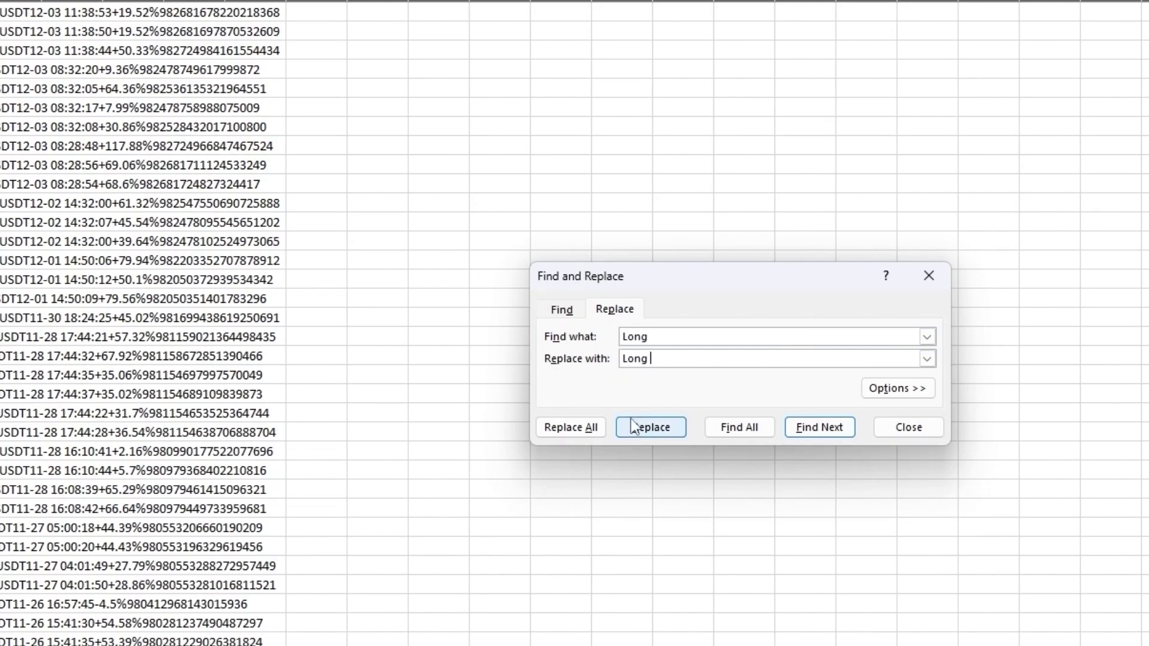
pyautogui.click(592, 432)
pyautogui.press('Return')
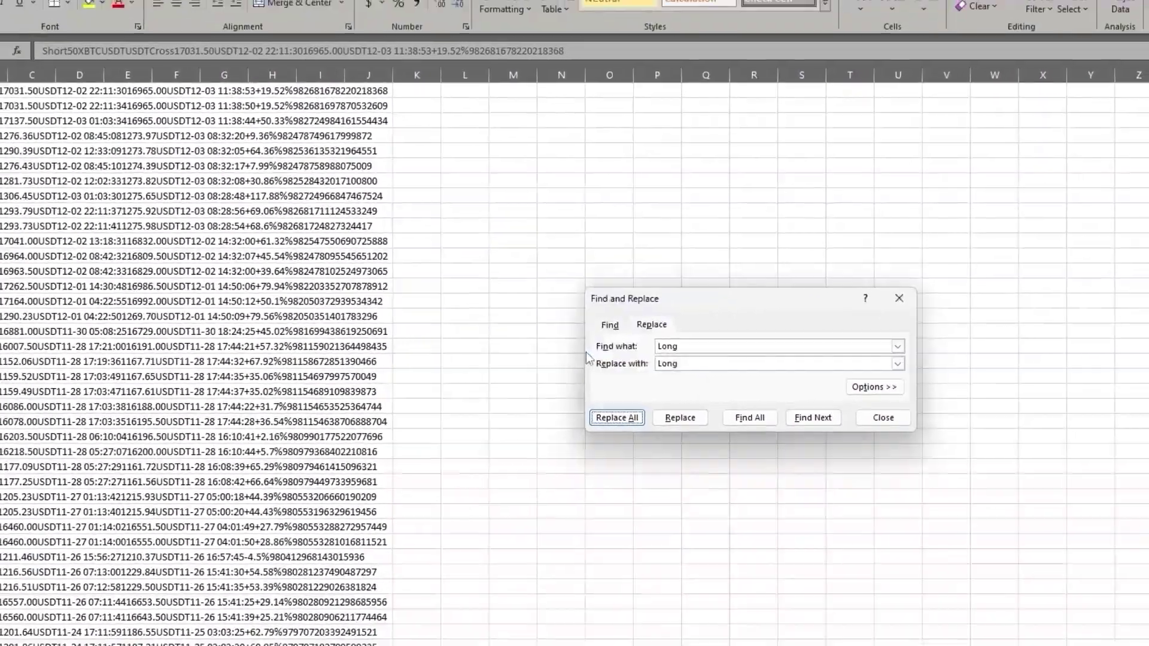
pyautogui.click(871, 418)
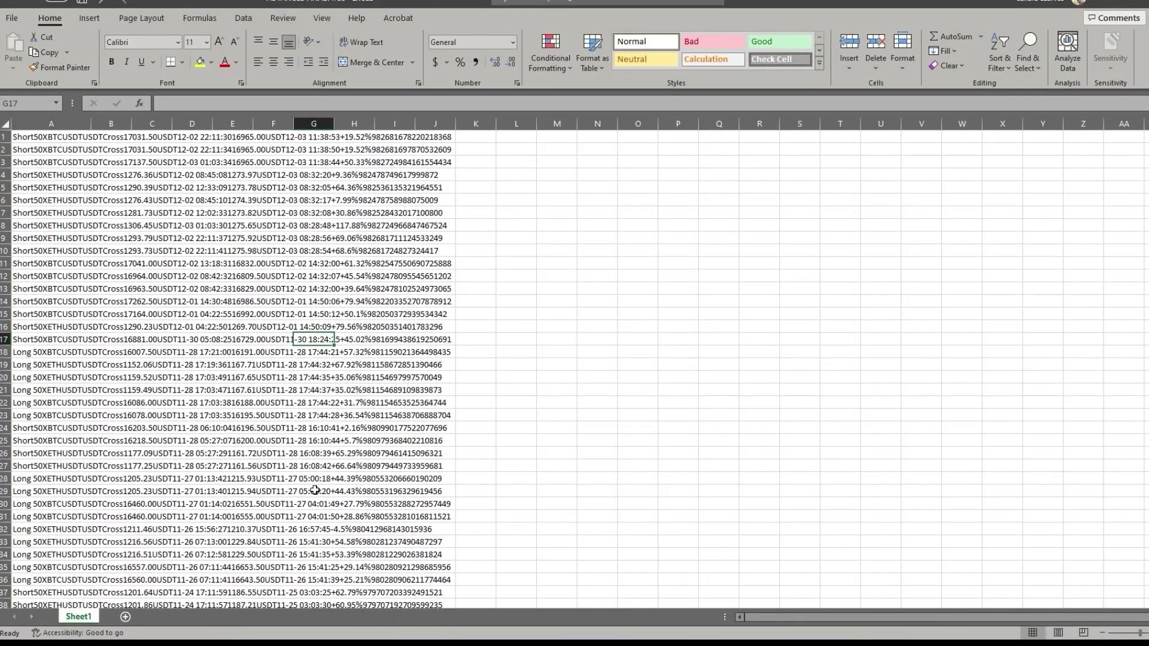
pyautogui.press('Up')
pyautogui.press('Home')
# Split column A at fixed-width breaks after Short, 50X, the pair, USDT and Cross.
pyautogui.click(63, 124)
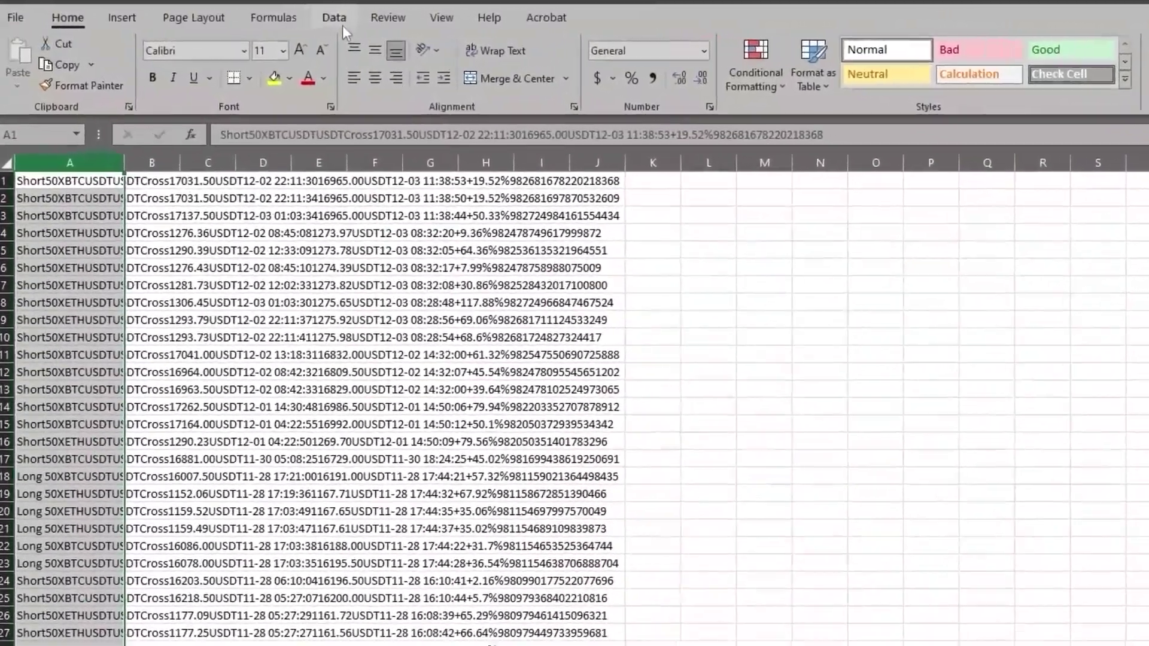
pyautogui.click(243, 18)
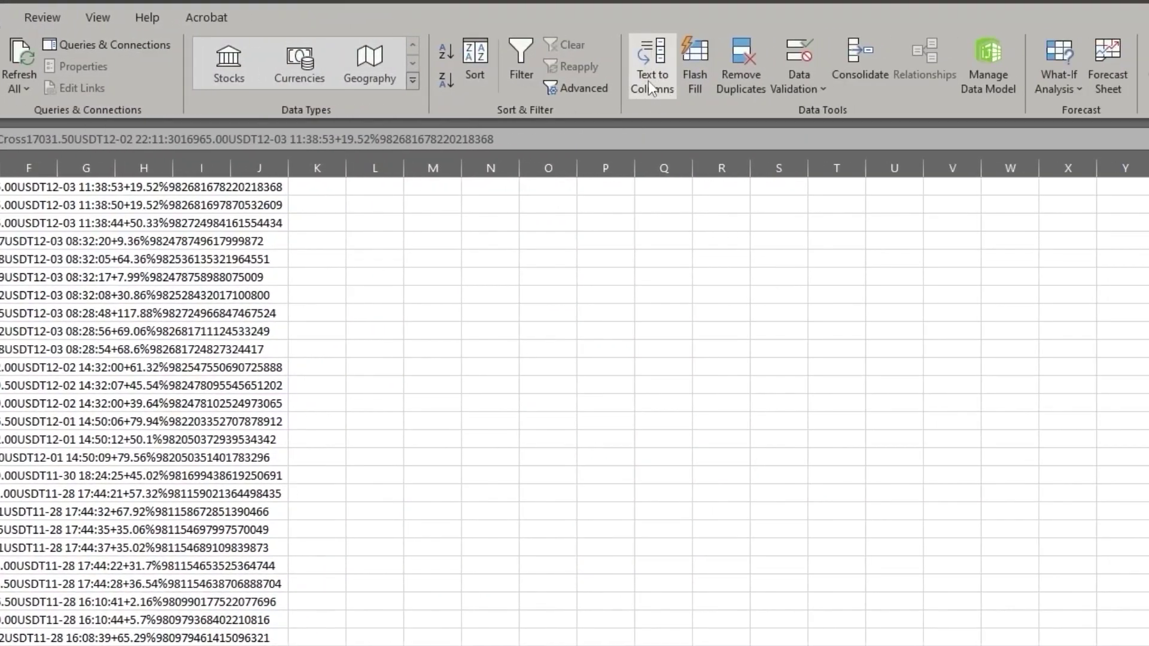
pyautogui.click(648, 80)
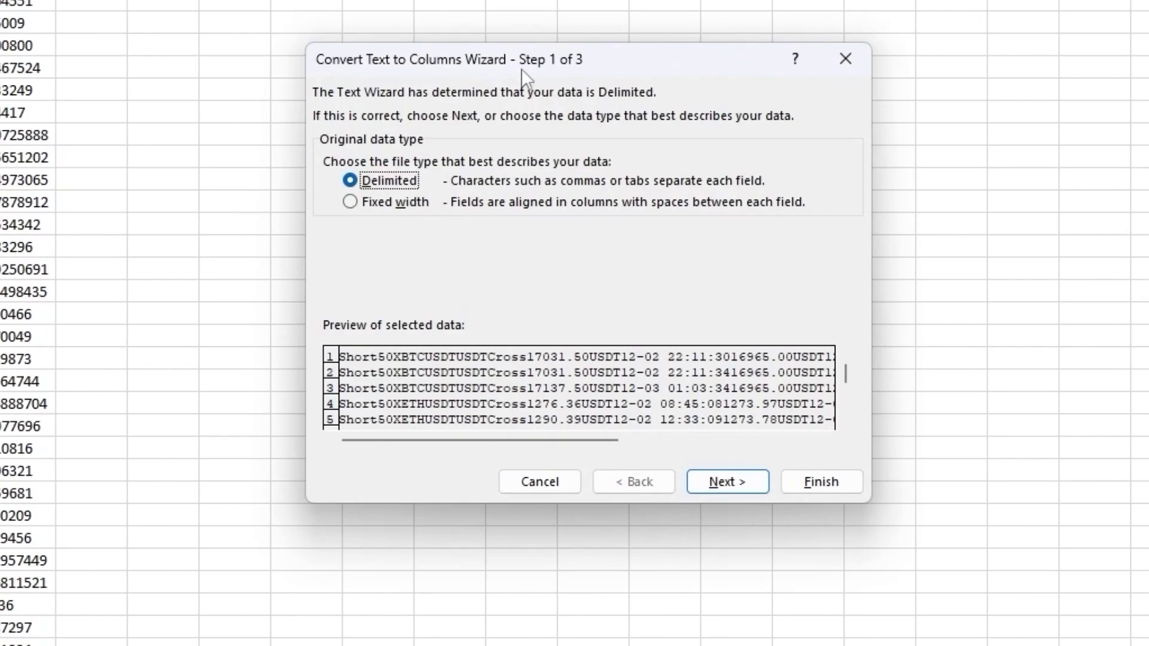
pyautogui.click(403, 203)
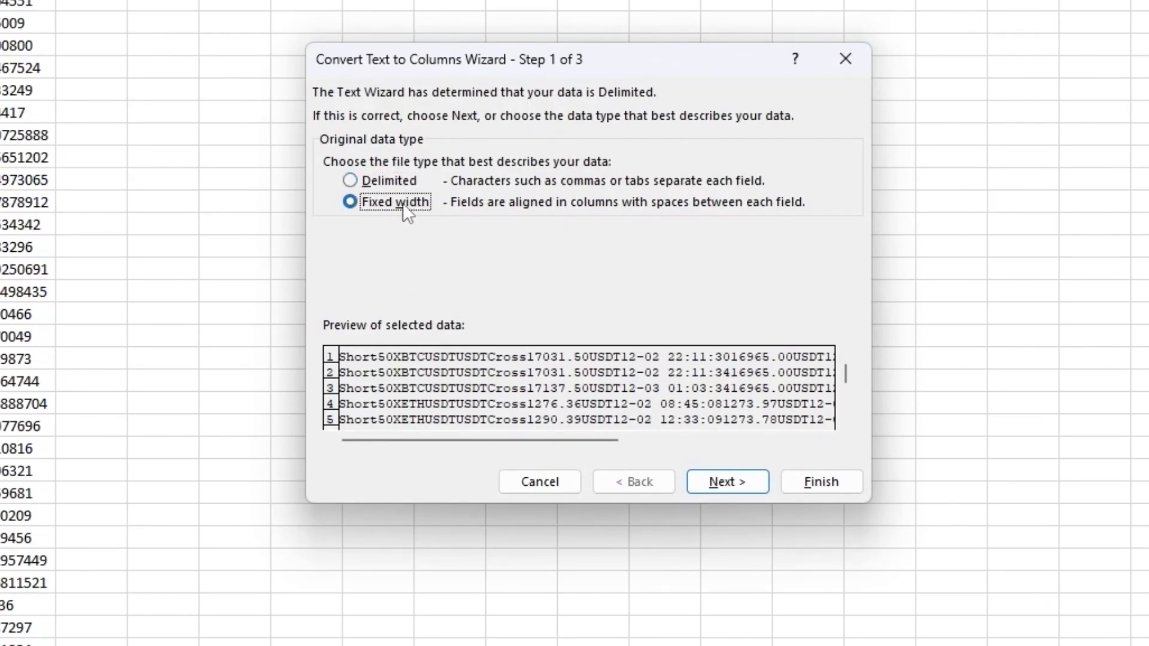
pyautogui.click(751, 485)
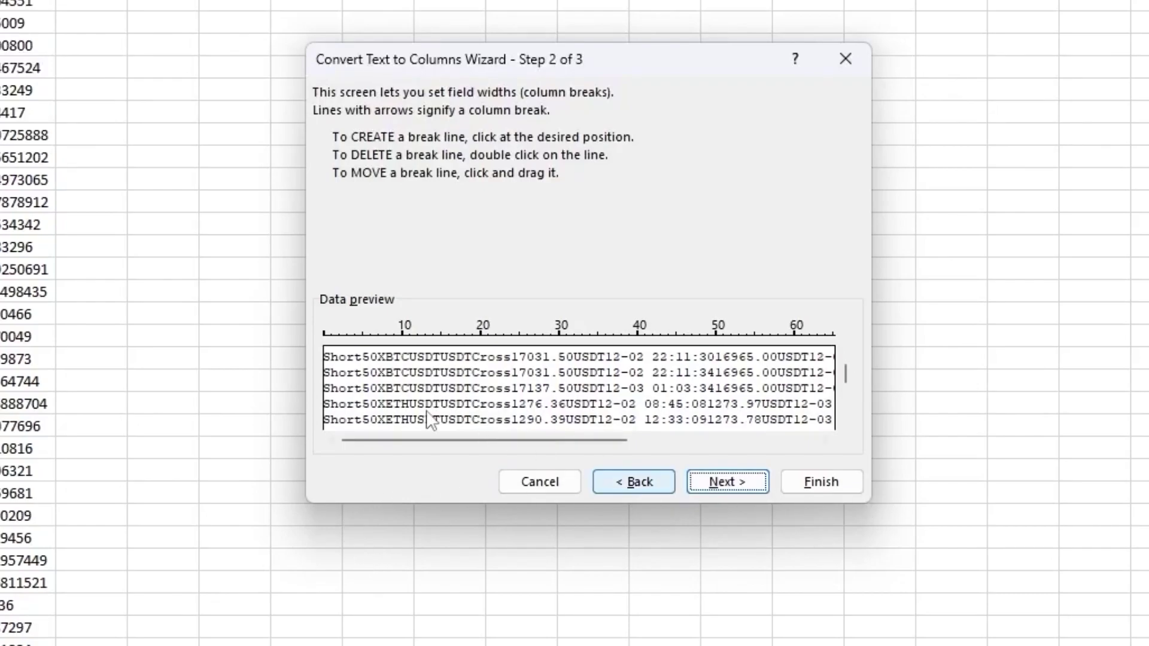
pyautogui.click(363, 387)
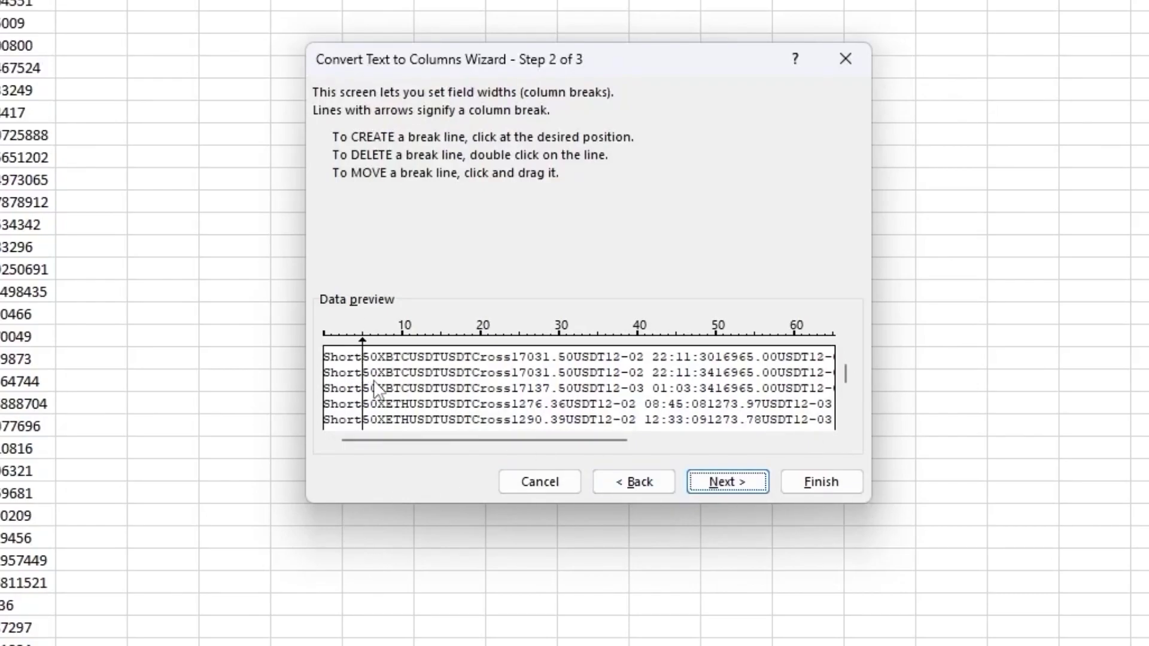
pyautogui.click(386, 389)
pyautogui.click(473, 389)
pyautogui.click(513, 388)
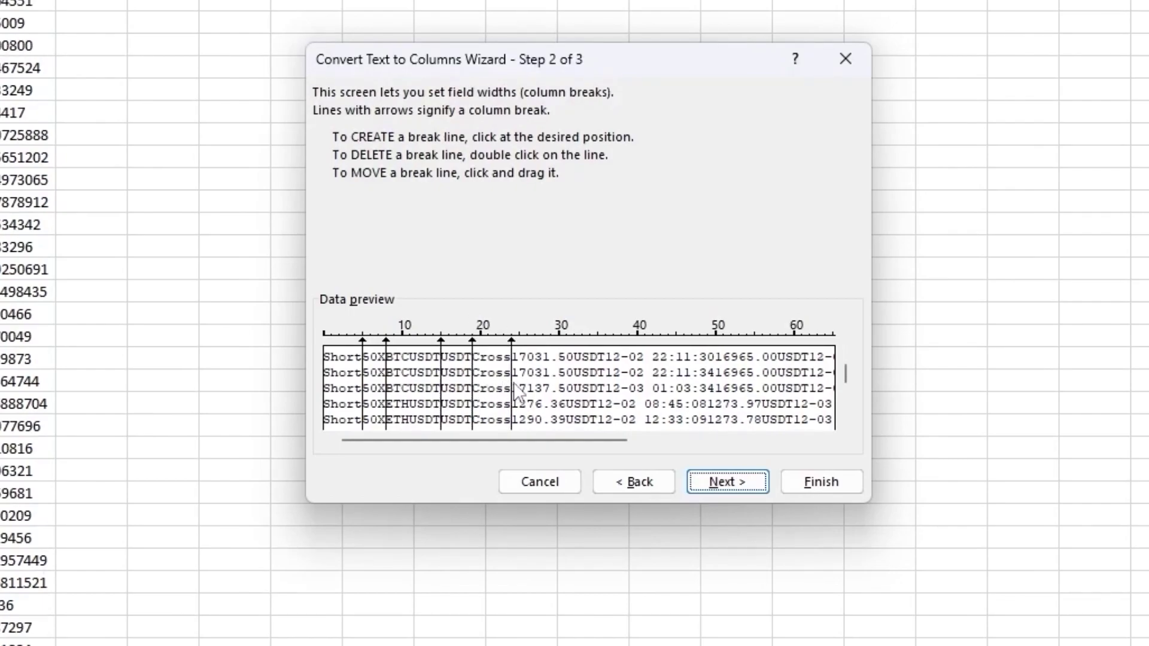
pyautogui.click(852, 487)
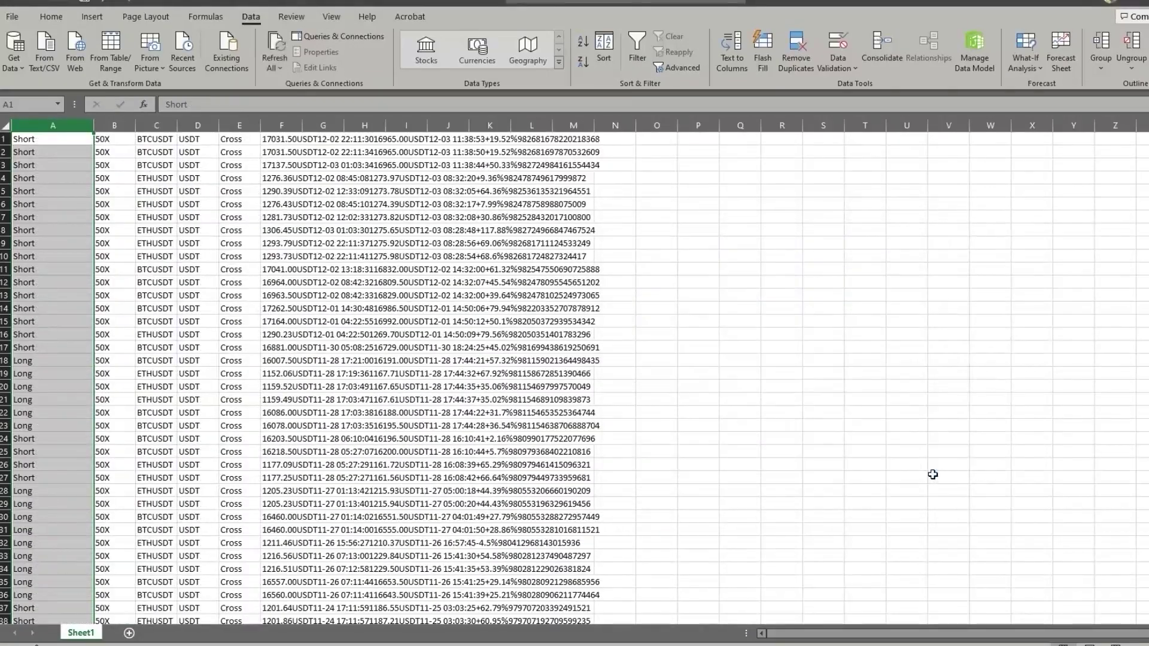
# Review the pasted rows, then select column F and autofit its width.
pyautogui.click(968, 334)
pyautogui.scroll(-6, 113, 350)
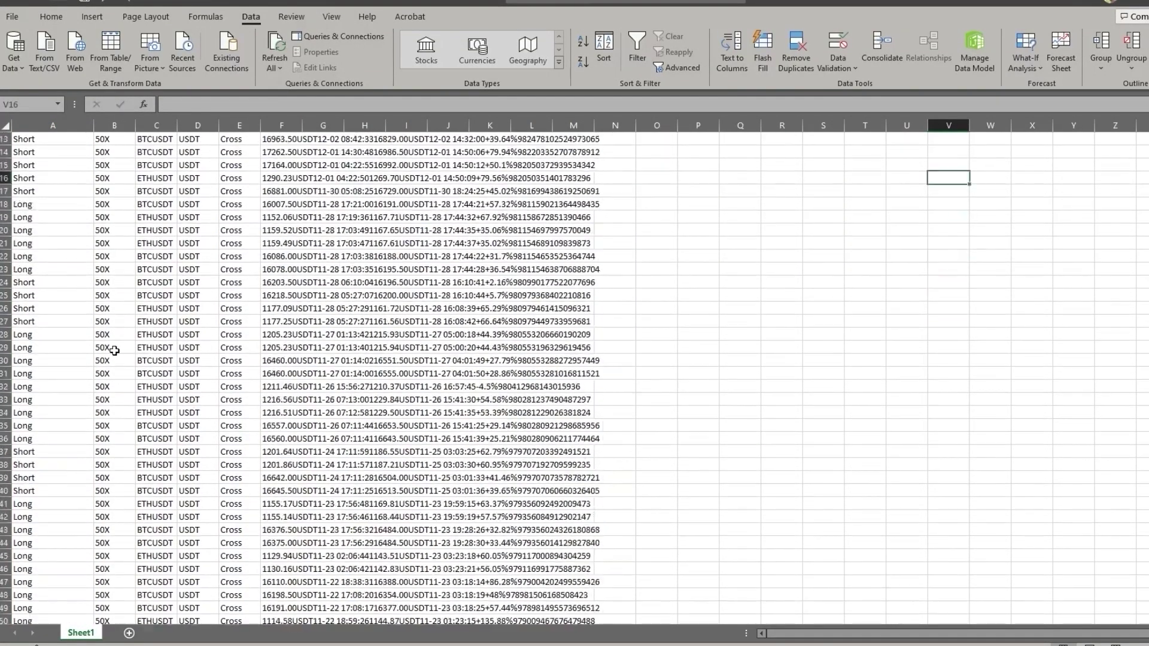
pyautogui.scroll(-6, 144, 353)
pyautogui.scroll(-6, 175, 354)
pyautogui.scroll(6, 175, 355)
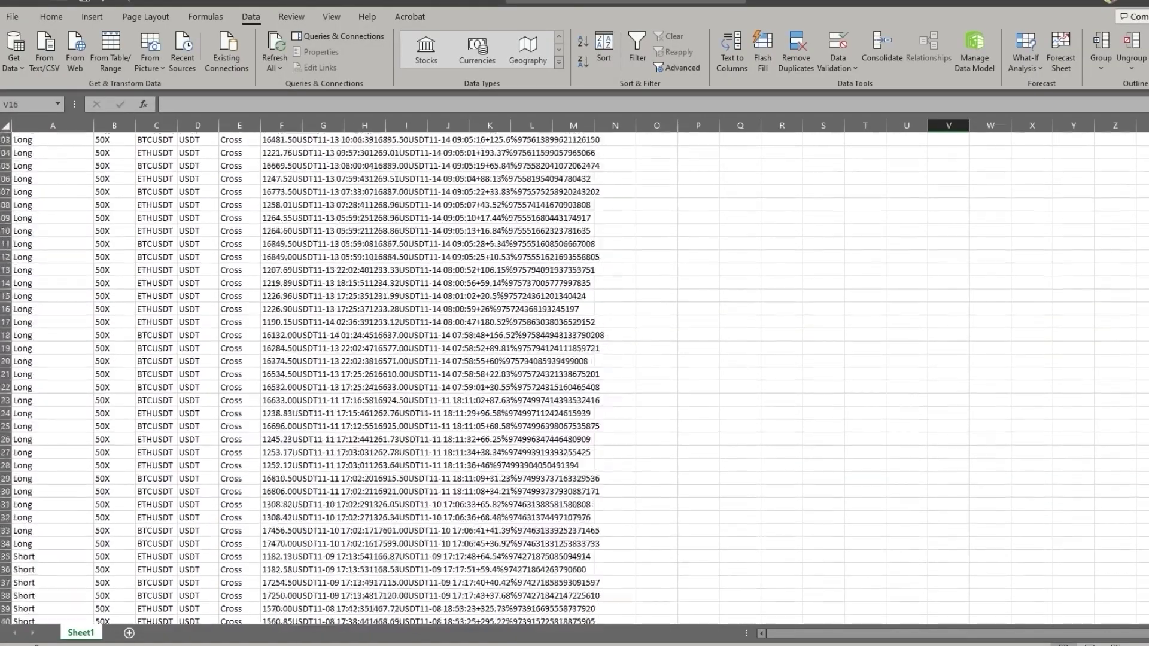
pyautogui.scroll(6, 174, 355)
pyautogui.scroll(6, 174, 354)
pyautogui.click(531, 295)
pyautogui.doubleClick(303, 127)
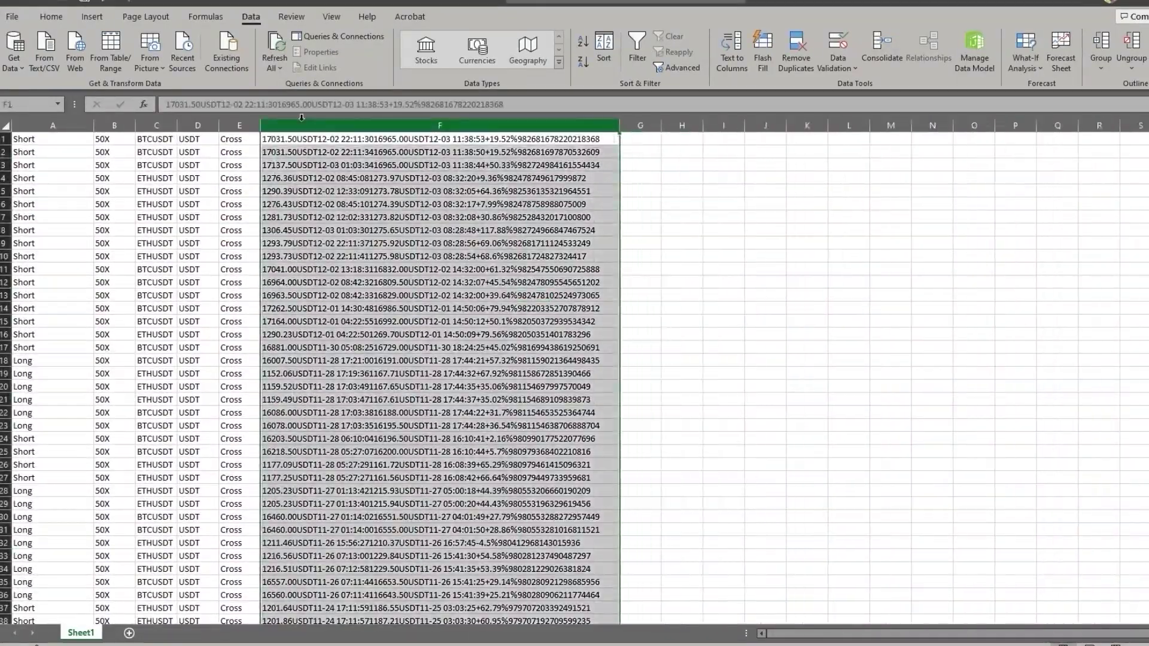
# Replace every USDT in column F with ';USDT;'.
pyautogui.hotkey('ctrl', 'f')
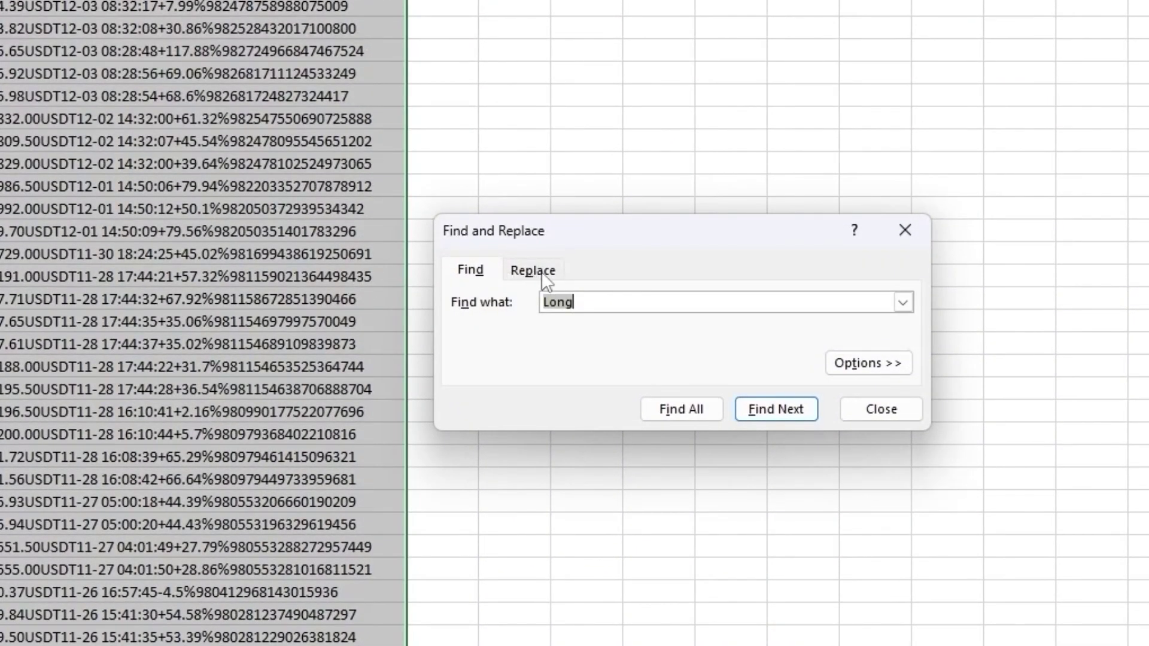
pyautogui.click(542, 272)
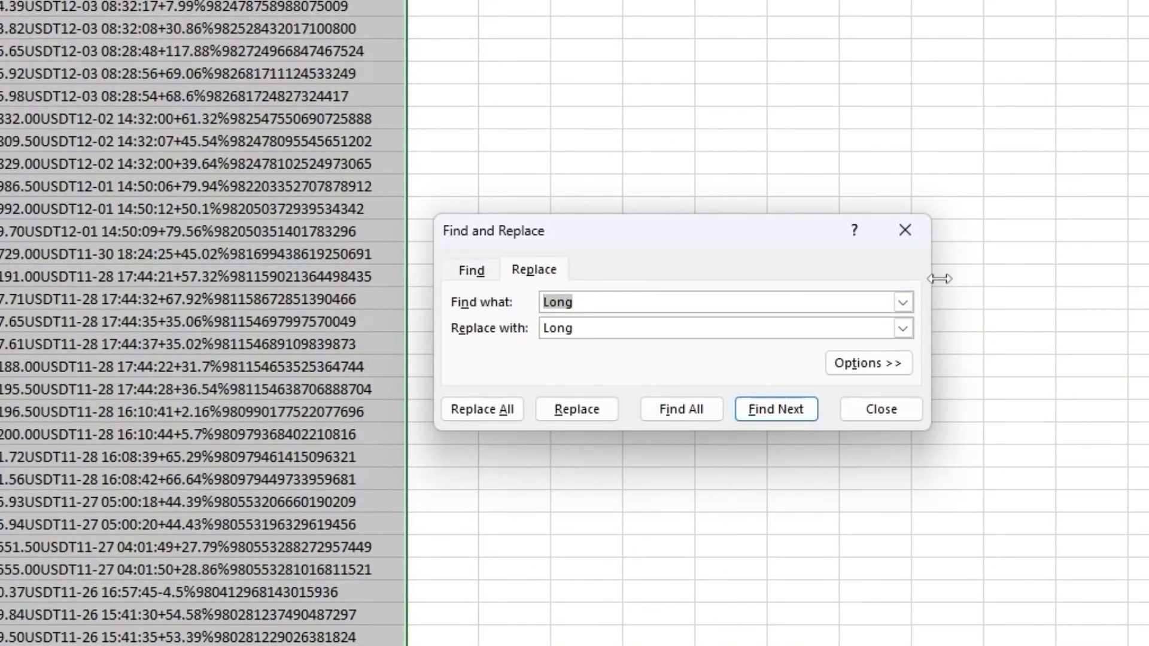
pyautogui.write('USDT')
pyautogui.press('Tab')
pyautogui.write(';')
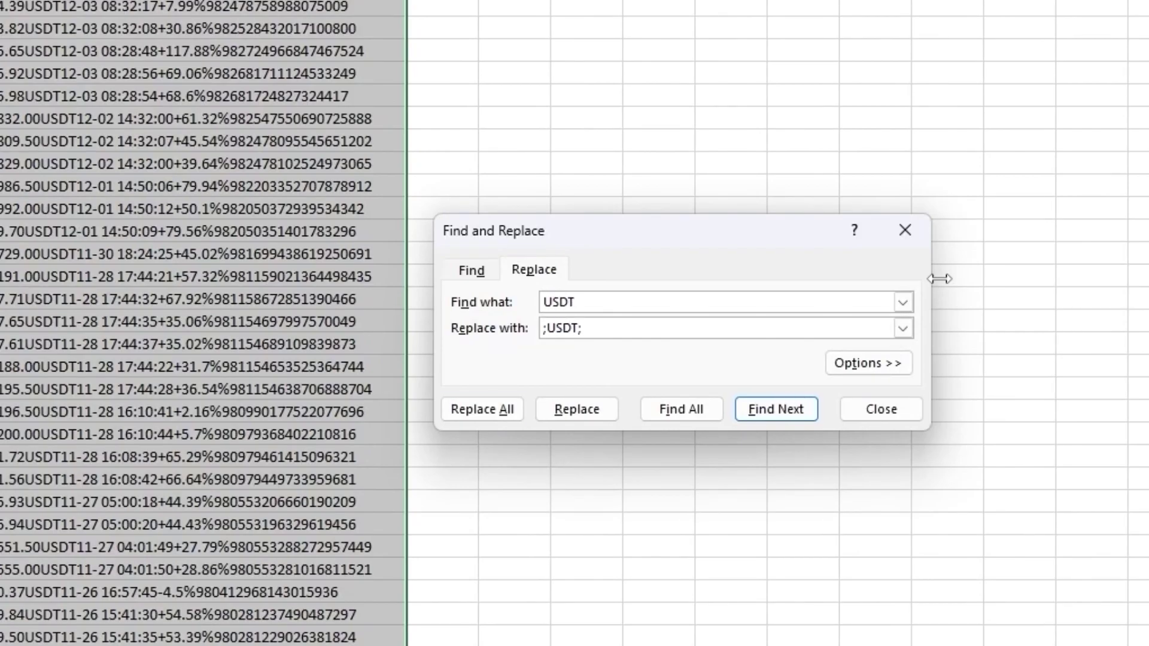
pyautogui.click(500, 411)
pyautogui.press('Return')
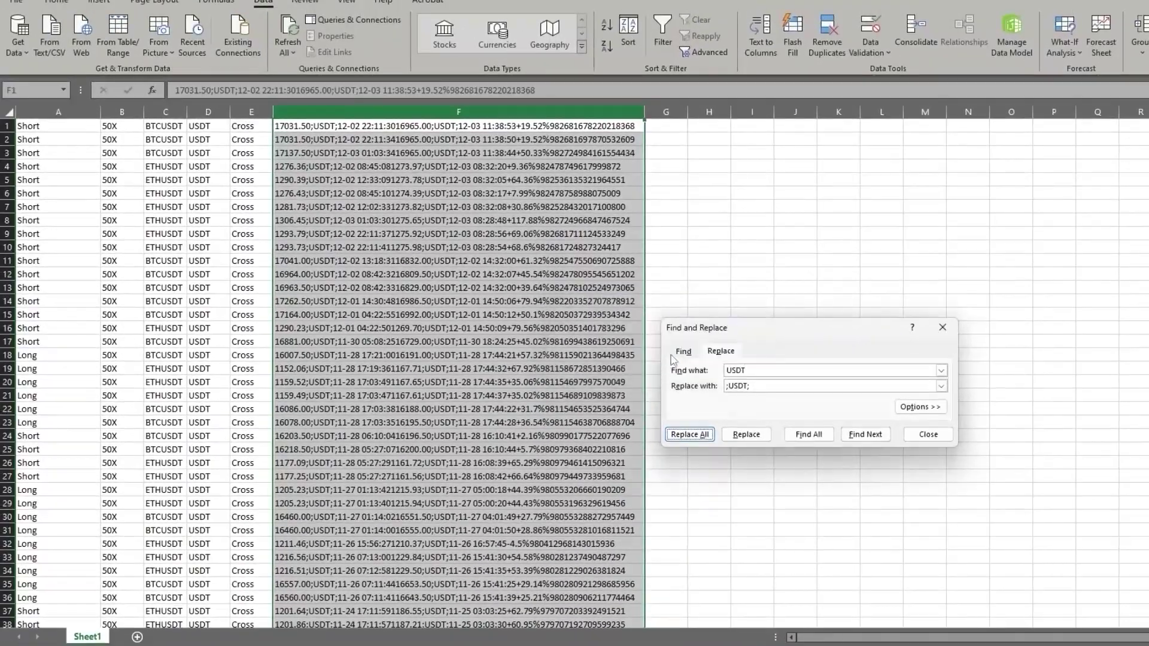
# Split column F at semicolons with Text to Columns, then autofit column F to its prices.
pyautogui.click(928, 435)
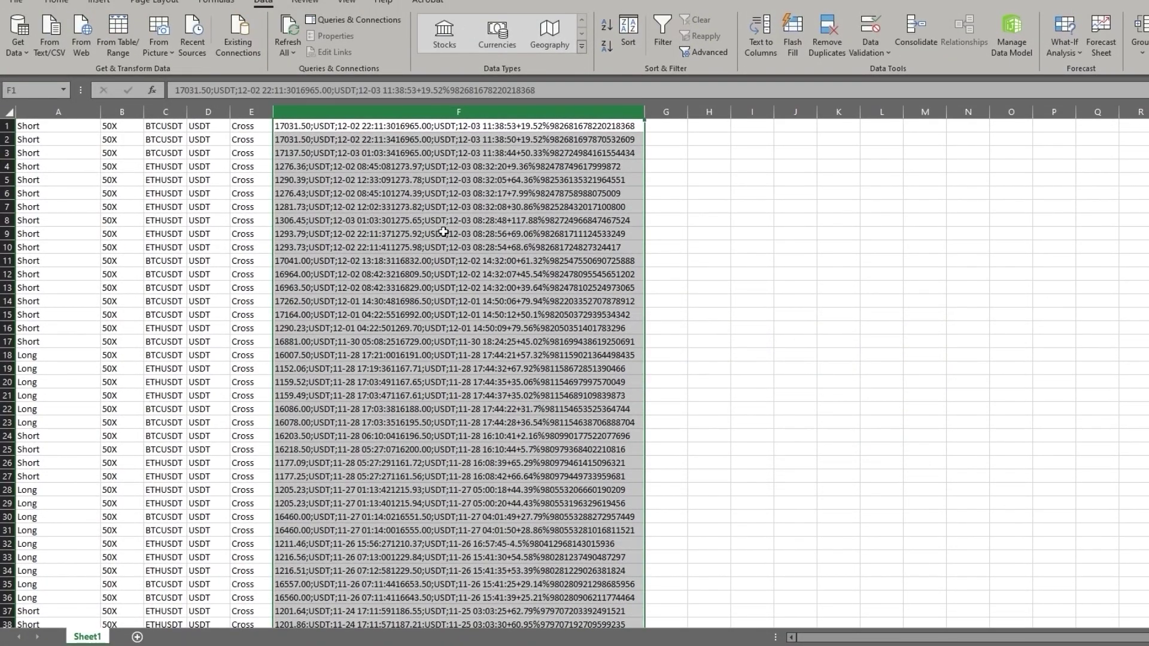
pyautogui.click(760, 36)
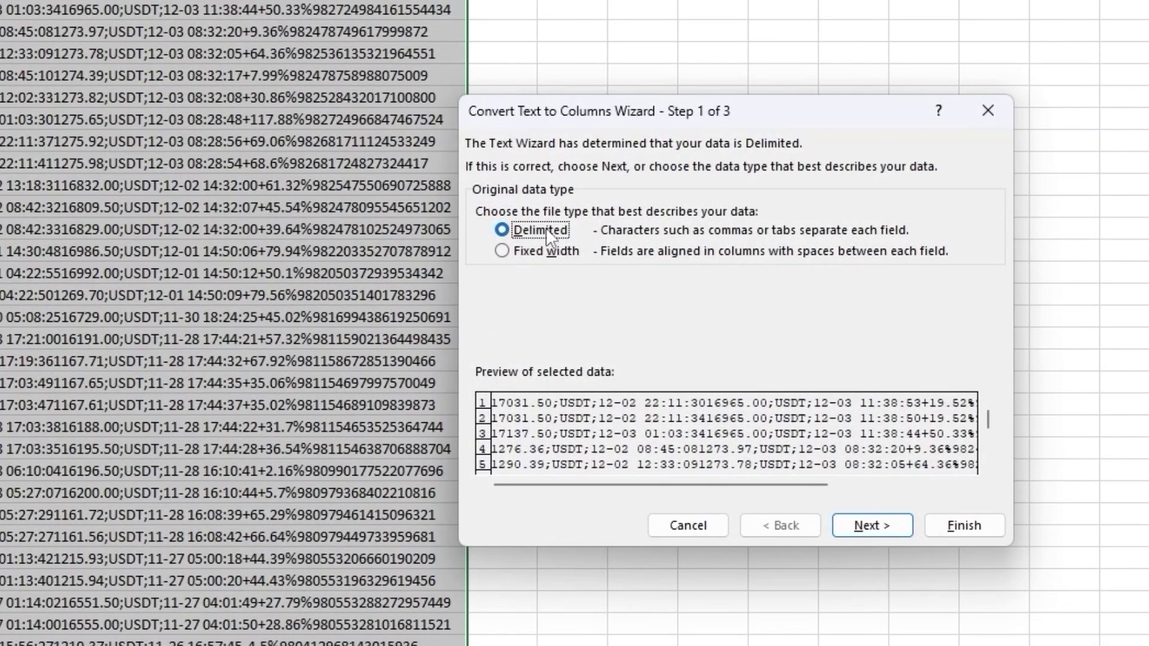
pyautogui.click(892, 524)
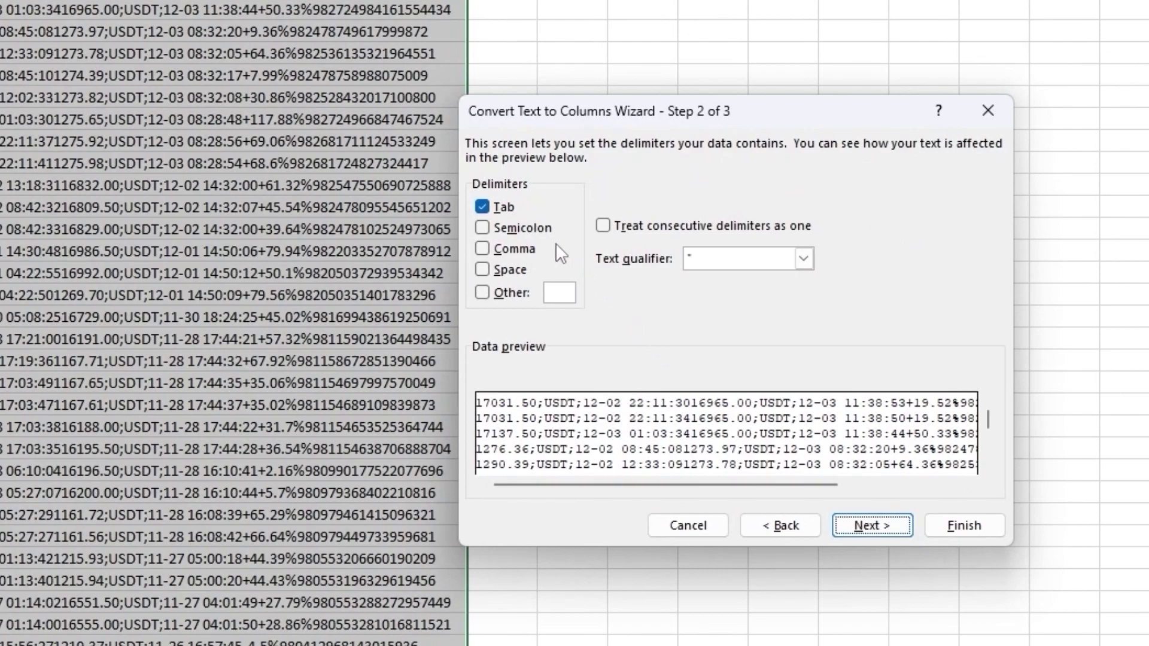
pyautogui.click(537, 229)
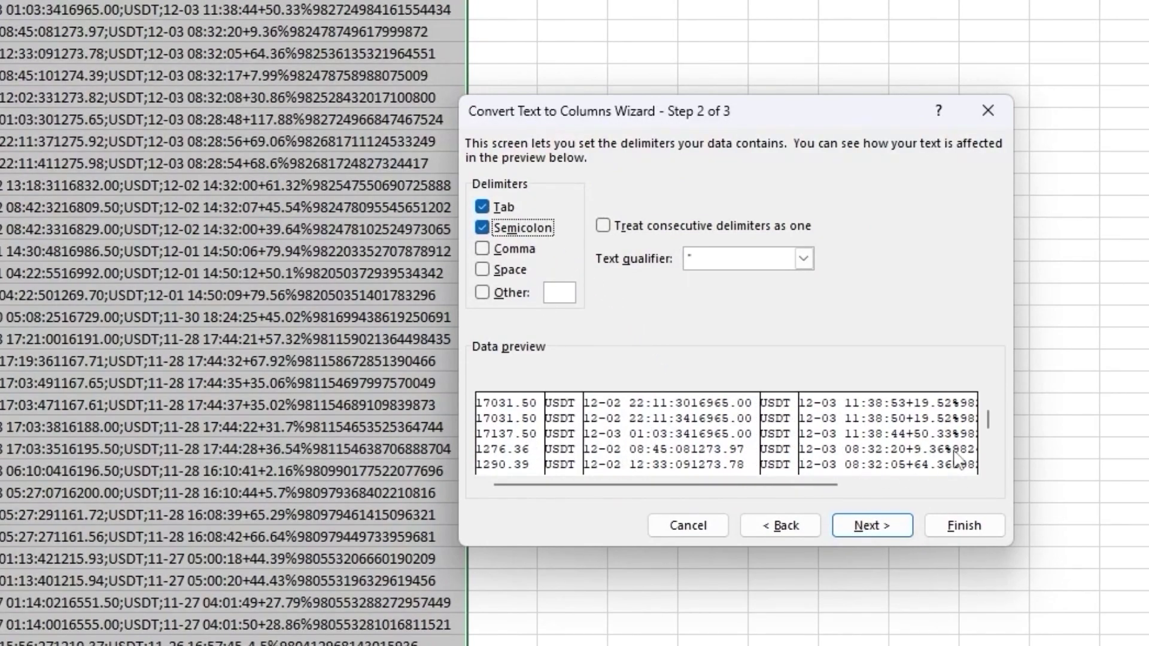
pyautogui.click(964, 525)
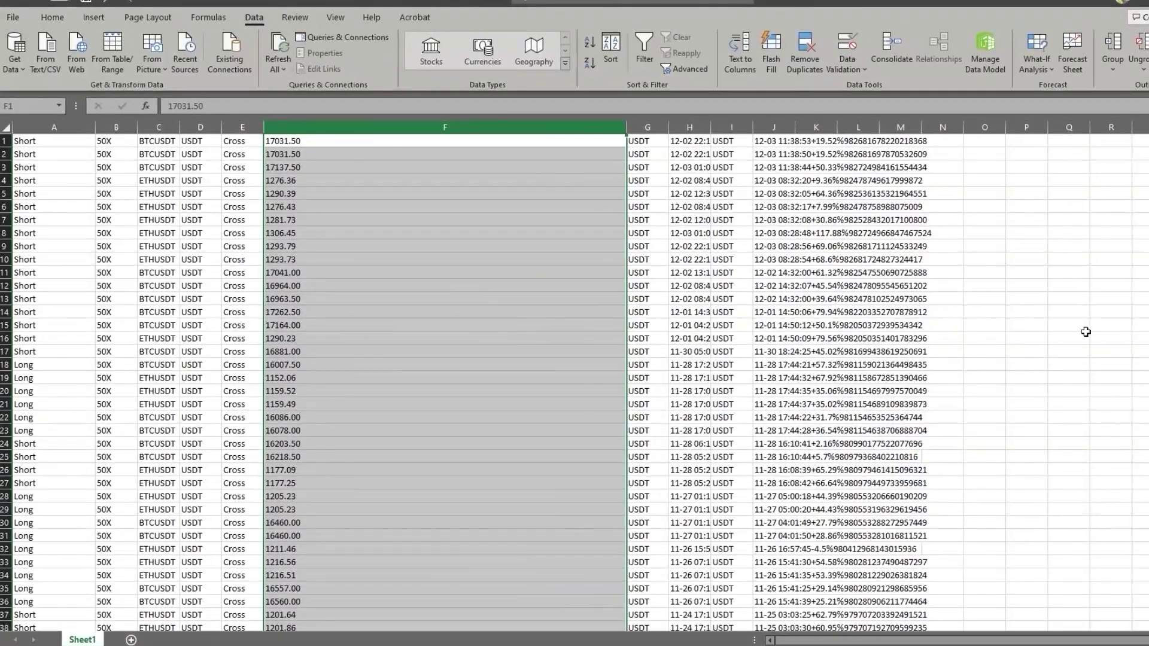
pyautogui.click(1080, 334)
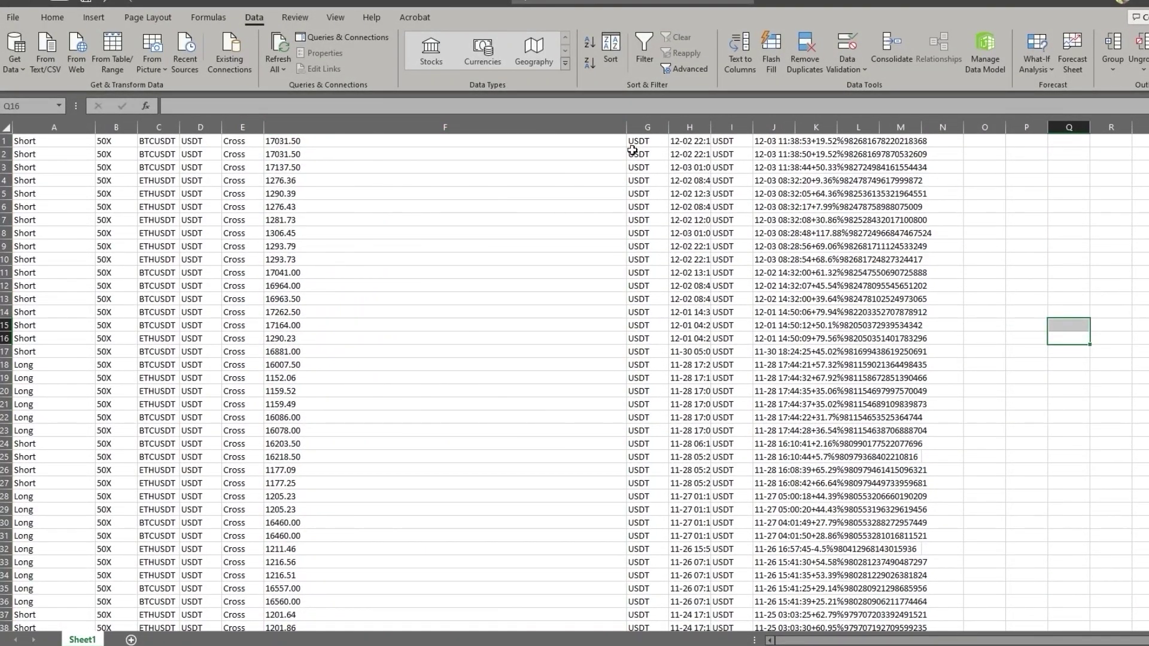
pyautogui.doubleClick(626, 127)
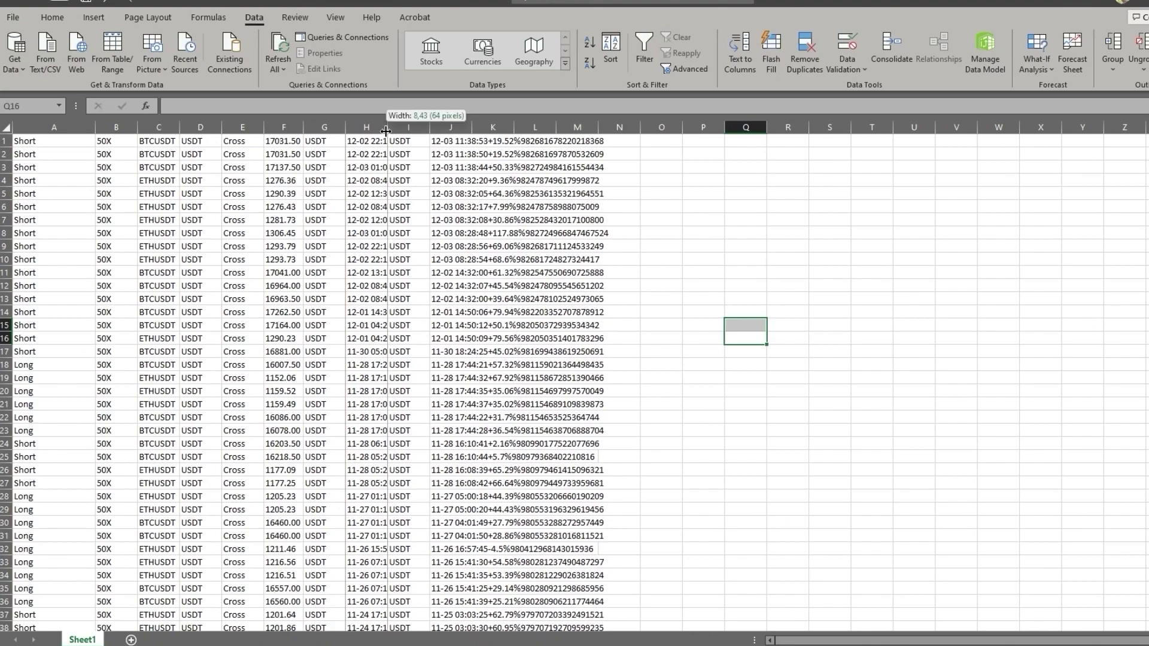
# Widen column H to show full date-times and insert an empty column at I.
pyautogui.doubleClick(387, 127)
pyautogui.click(394, 127)
pyautogui.click(524, 127)
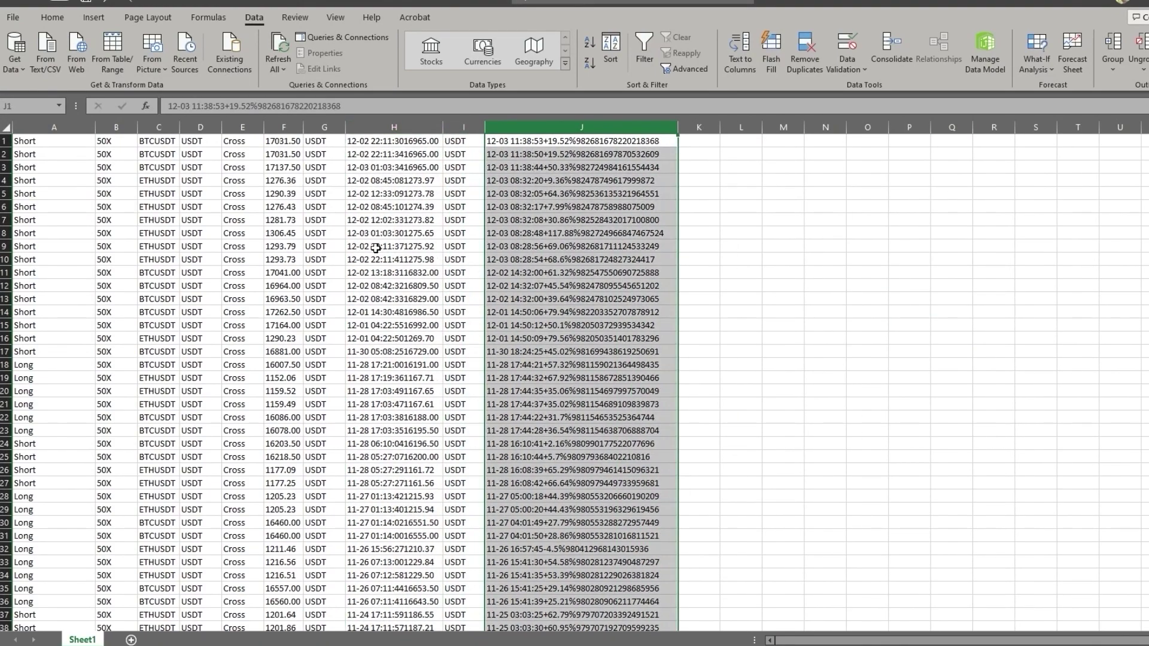
pyautogui.click(375, 248)
pyautogui.rightClick(475, 128)
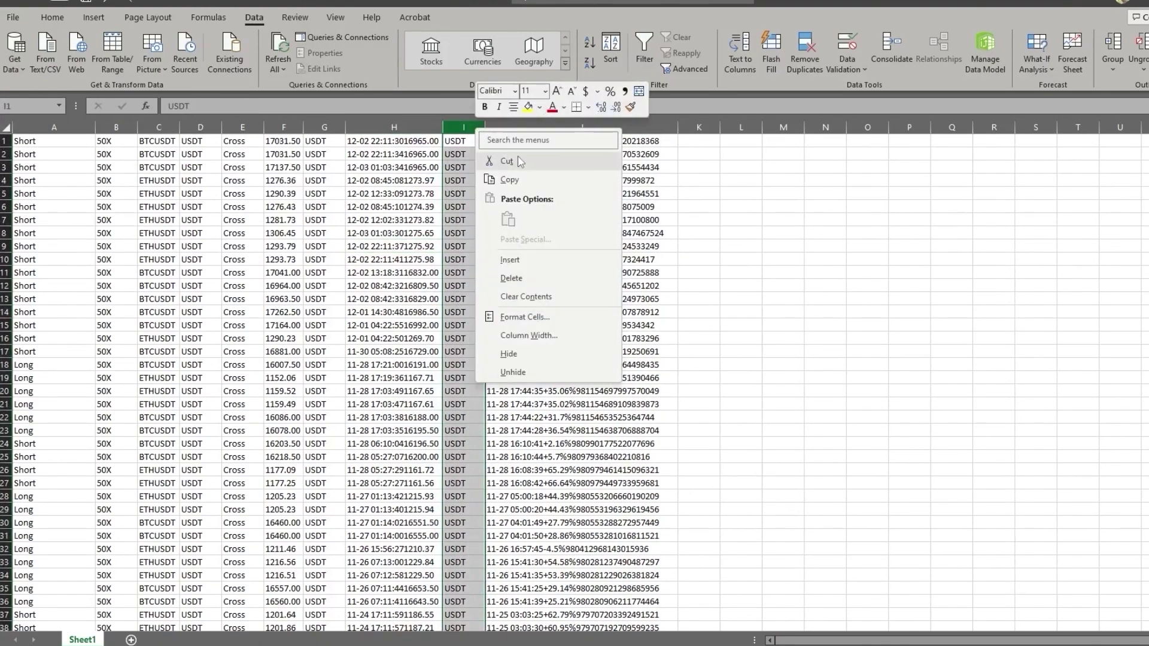
pyautogui.click(542, 260)
pyautogui.click(389, 244)
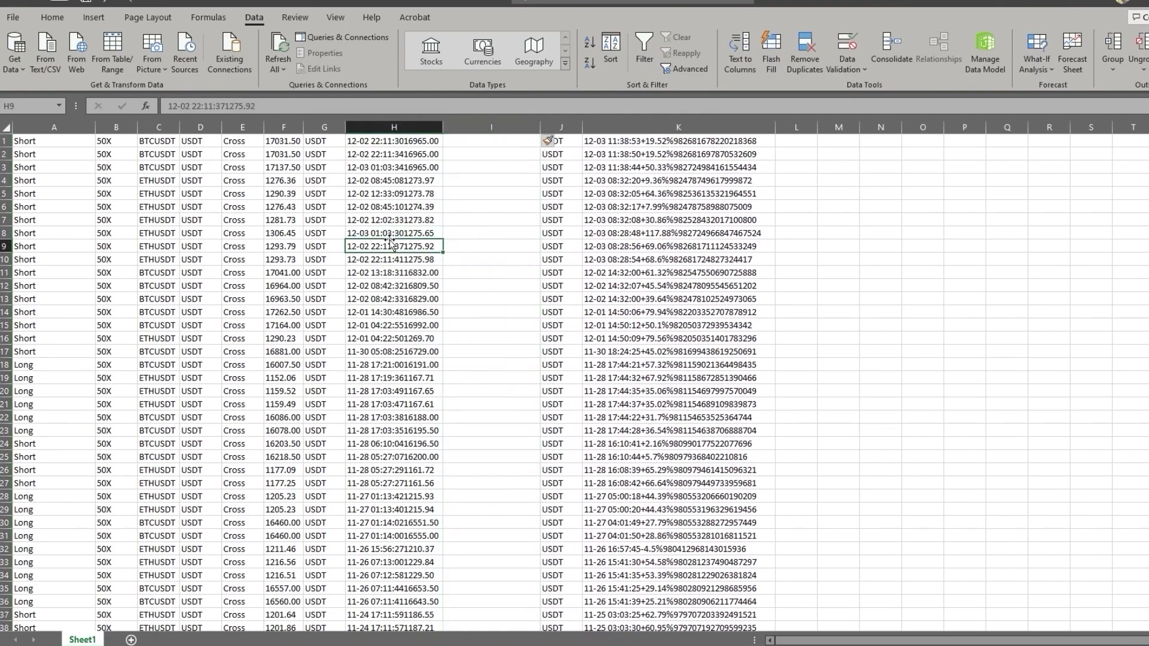
# Split column H at a fixed-width break between the open time and close price.
pyautogui.click(394, 127)
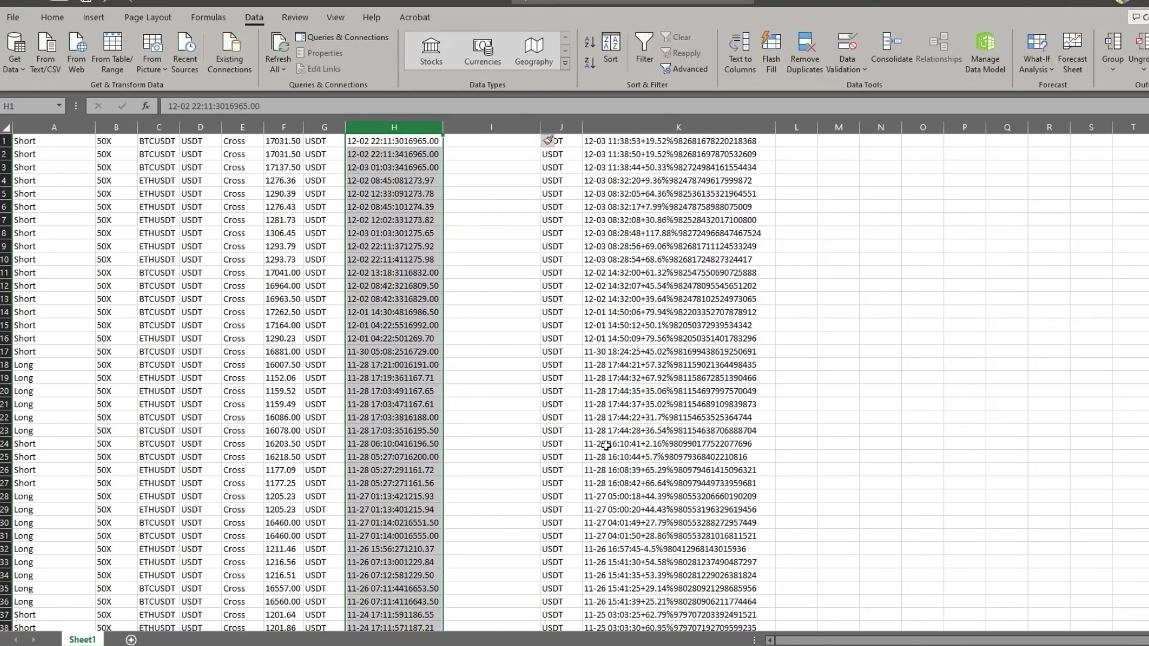
pyautogui.click(739, 54)
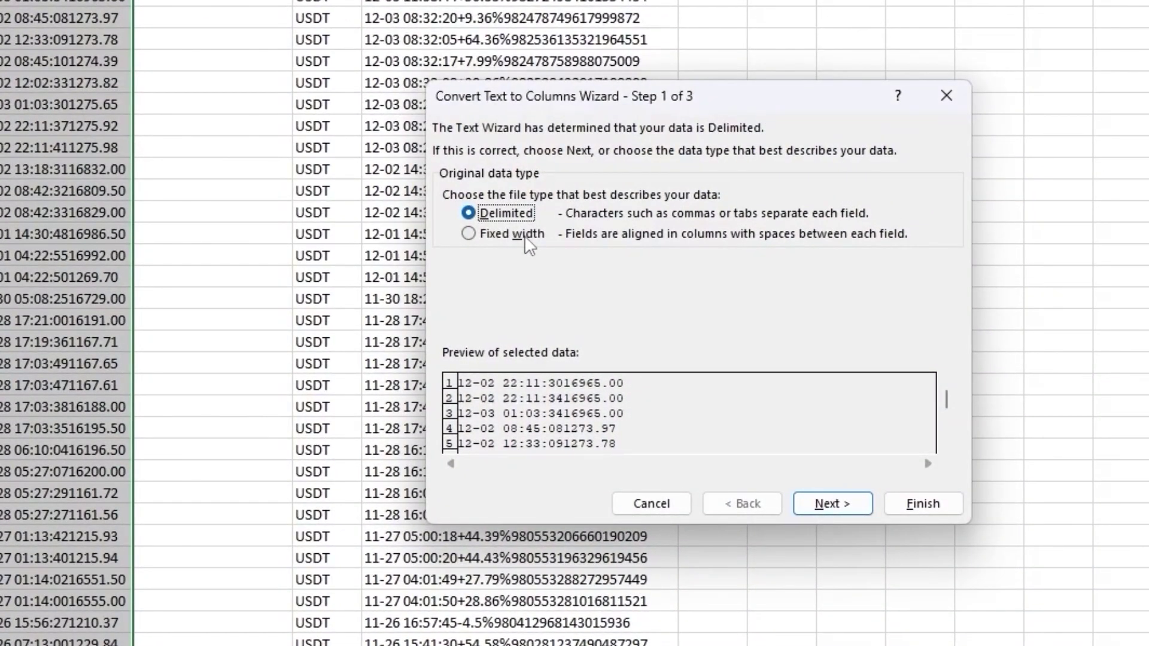
pyautogui.click(527, 234)
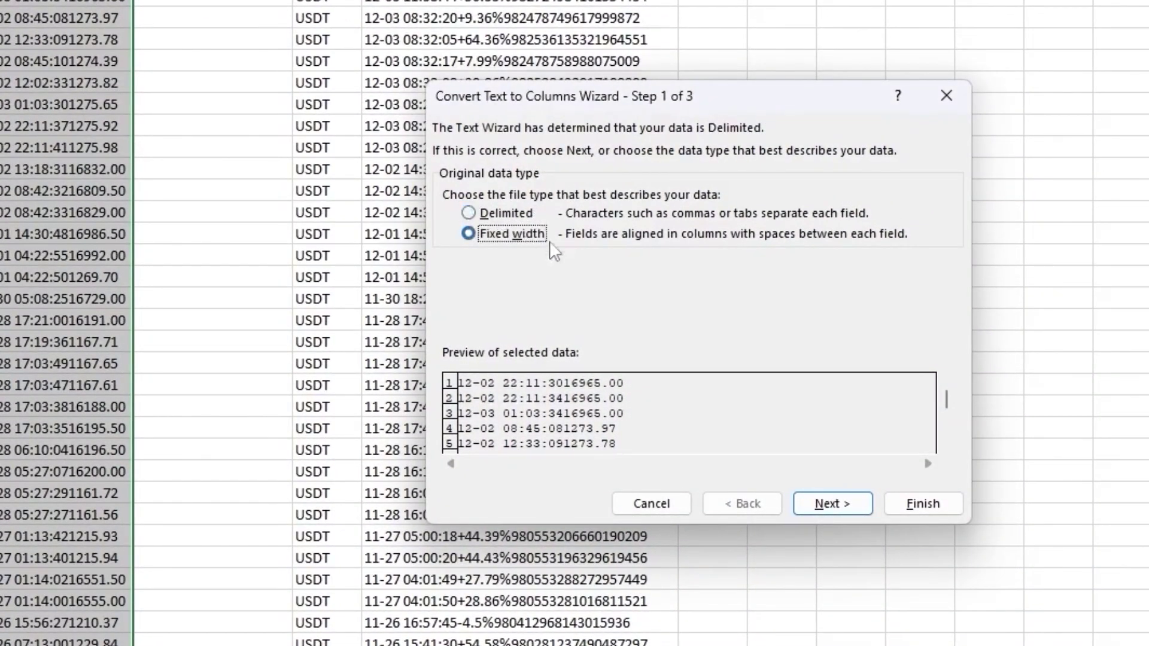
pyautogui.click(832, 506)
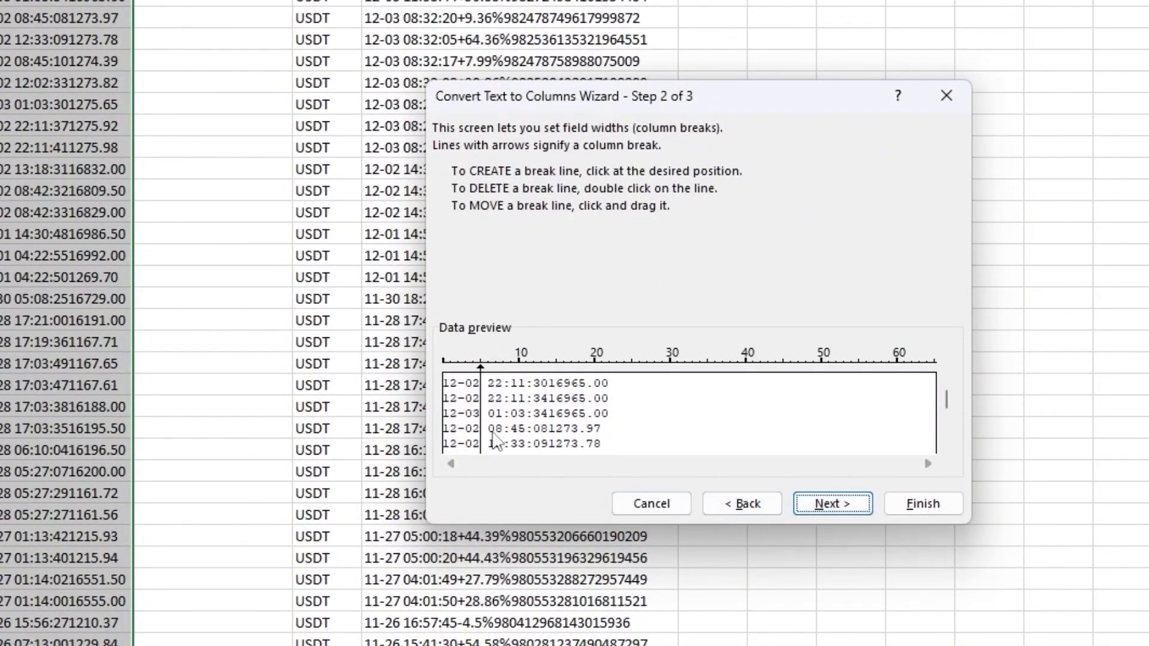
pyautogui.moveTo(482, 440); pyautogui.dragTo(548, 426)
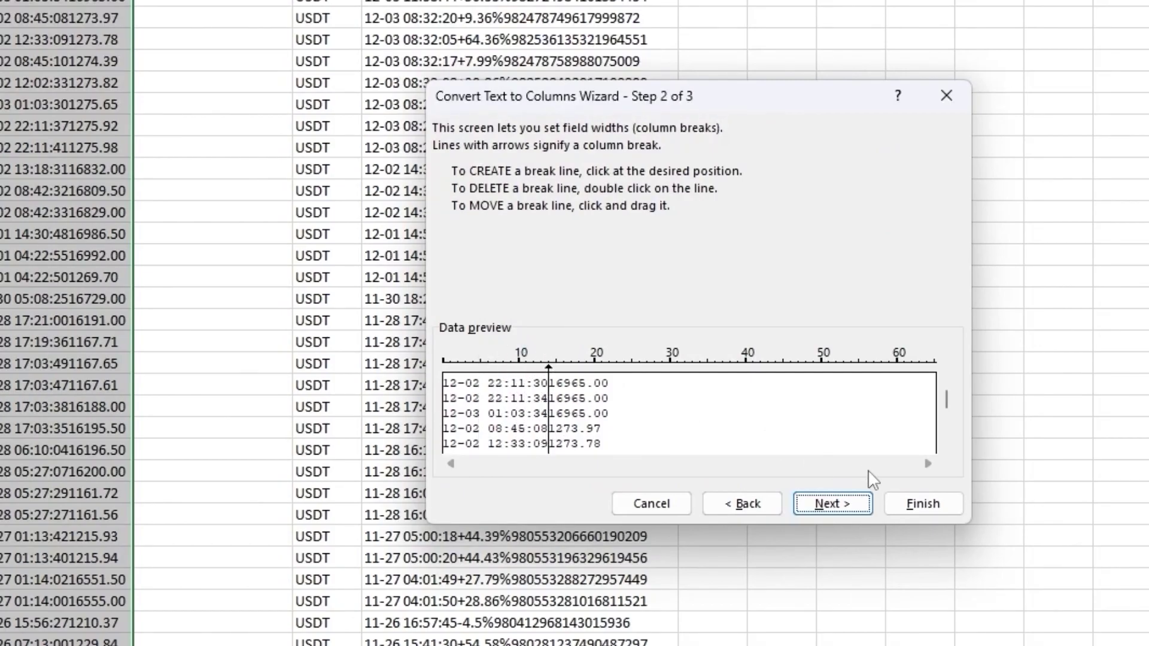
pyautogui.click(922, 504)
pyautogui.click(860, 269)
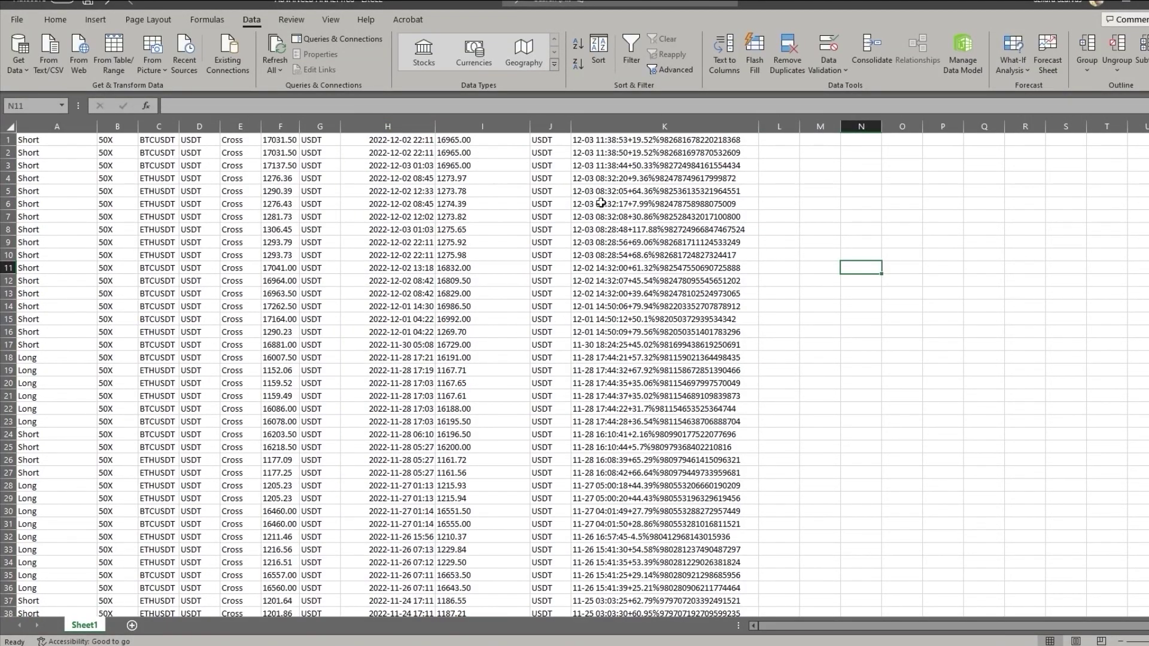
pyautogui.click(614, 126)
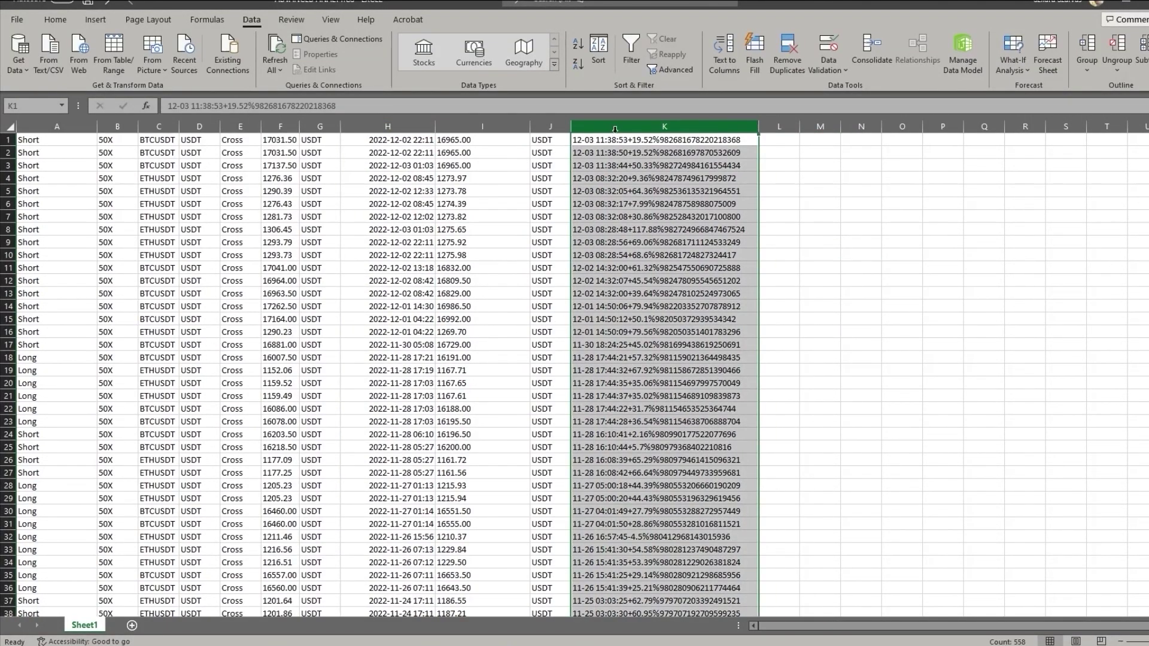
pyautogui.click(712, 70)
pyautogui.click(677, 310)
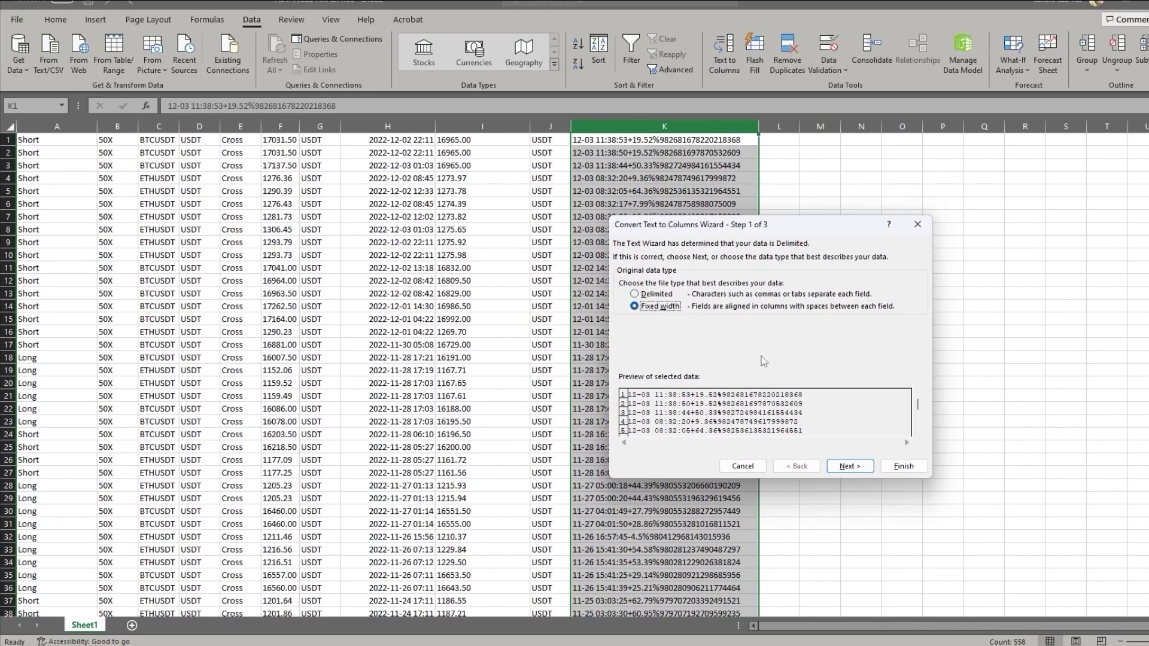
pyautogui.click(847, 467)
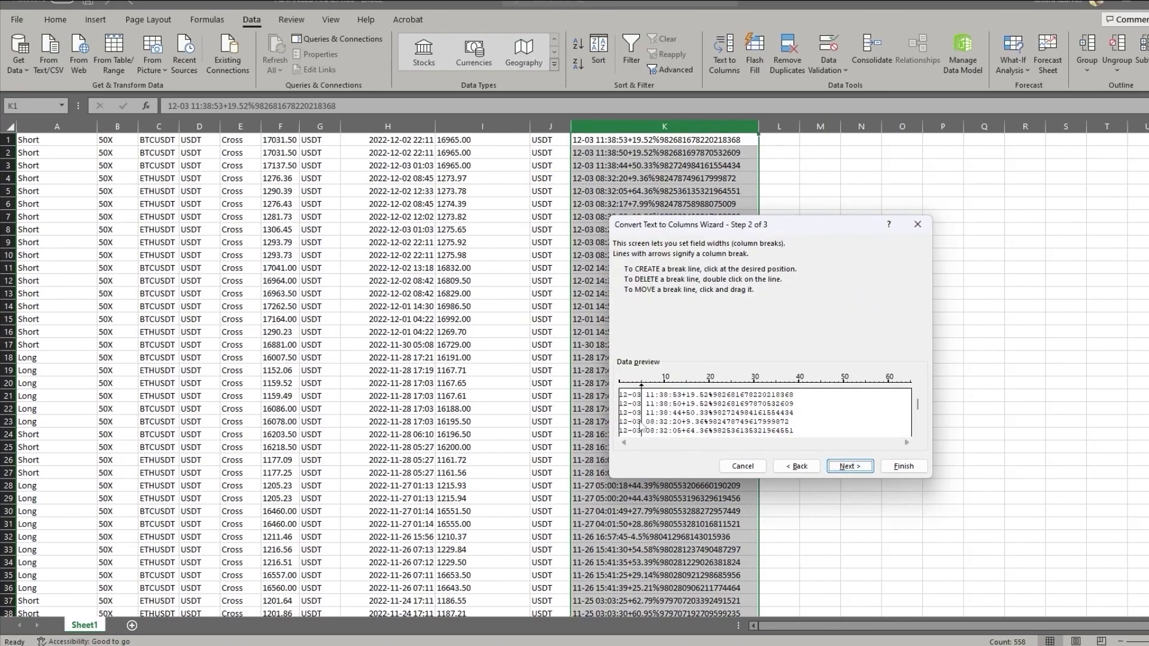
pyautogui.moveTo(644, 429); pyautogui.dragTo(682, 428)
pyautogui.click(903, 466)
pyautogui.click(1032, 338)
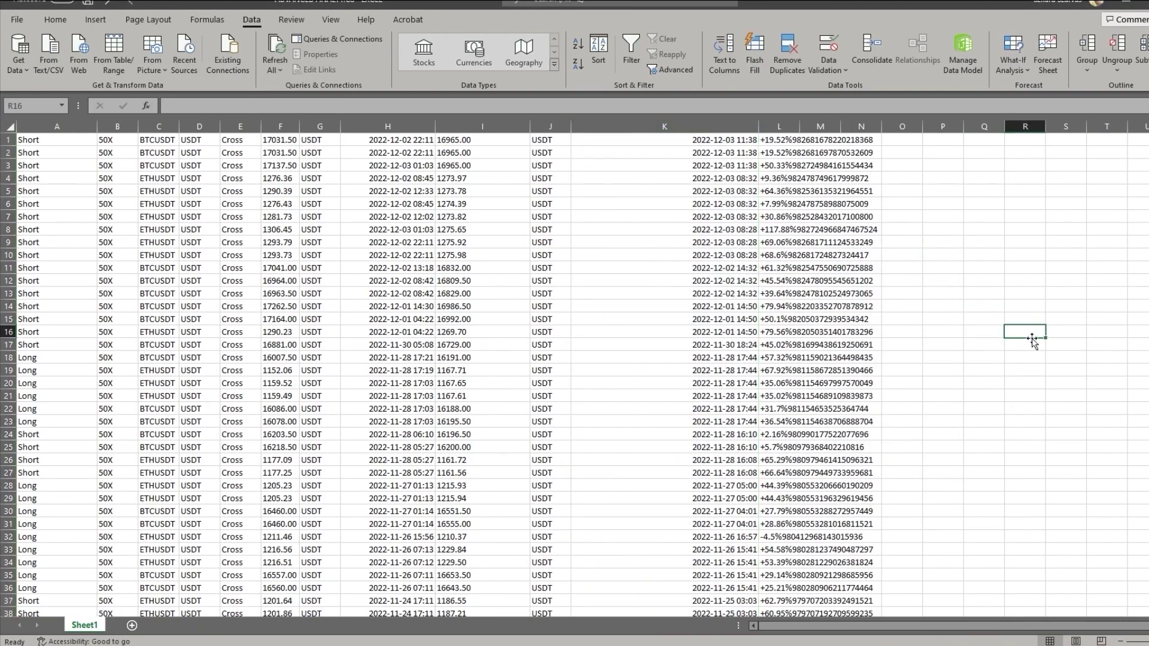
pyautogui.doubleClick(760, 127)
pyautogui.click(874, 307)
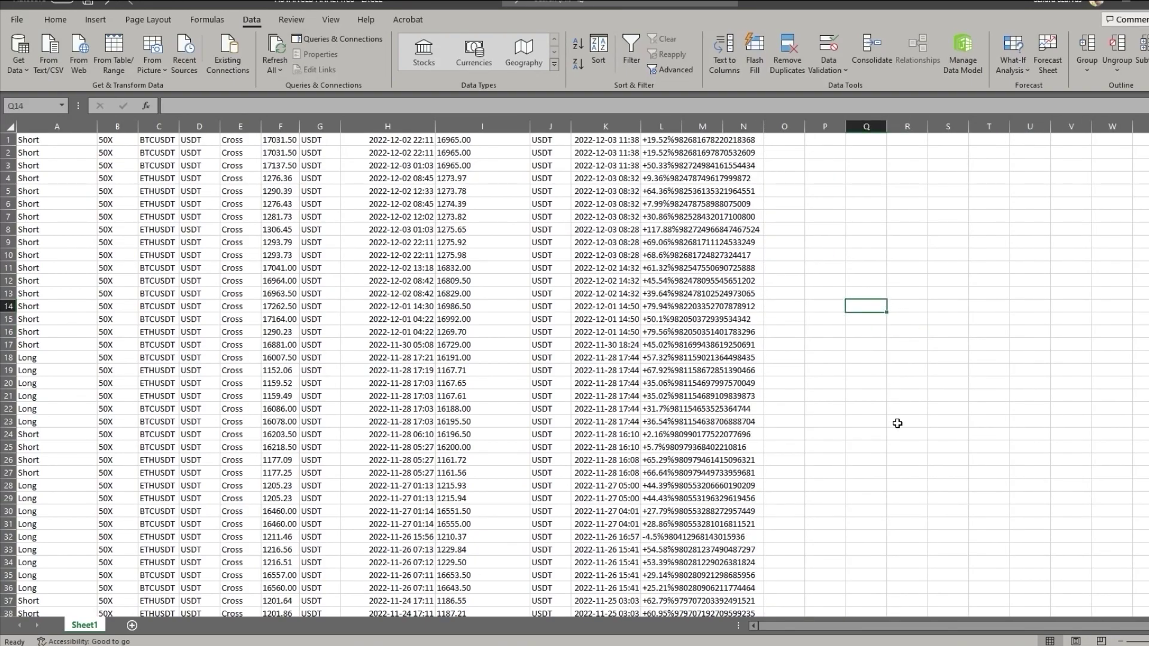
# Split column L at the % sign, leaving figures like +19.52 and moving order numbers to M.
pyautogui.doubleClick(682, 126)
pyautogui.click(672, 125)
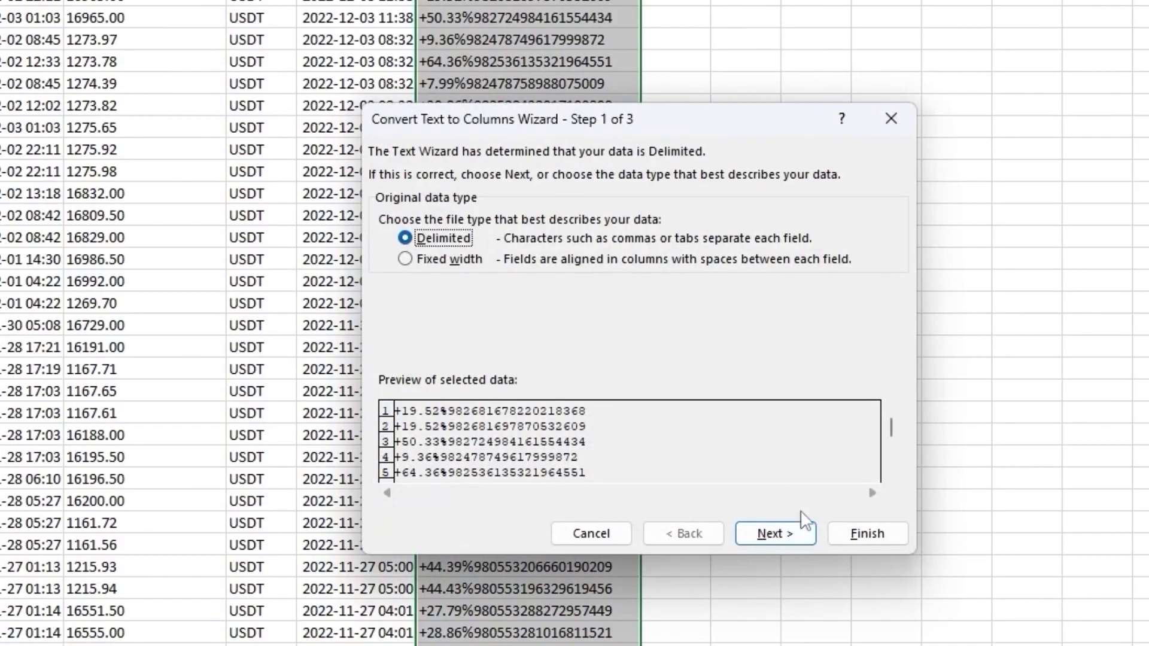
pyautogui.click(795, 530)
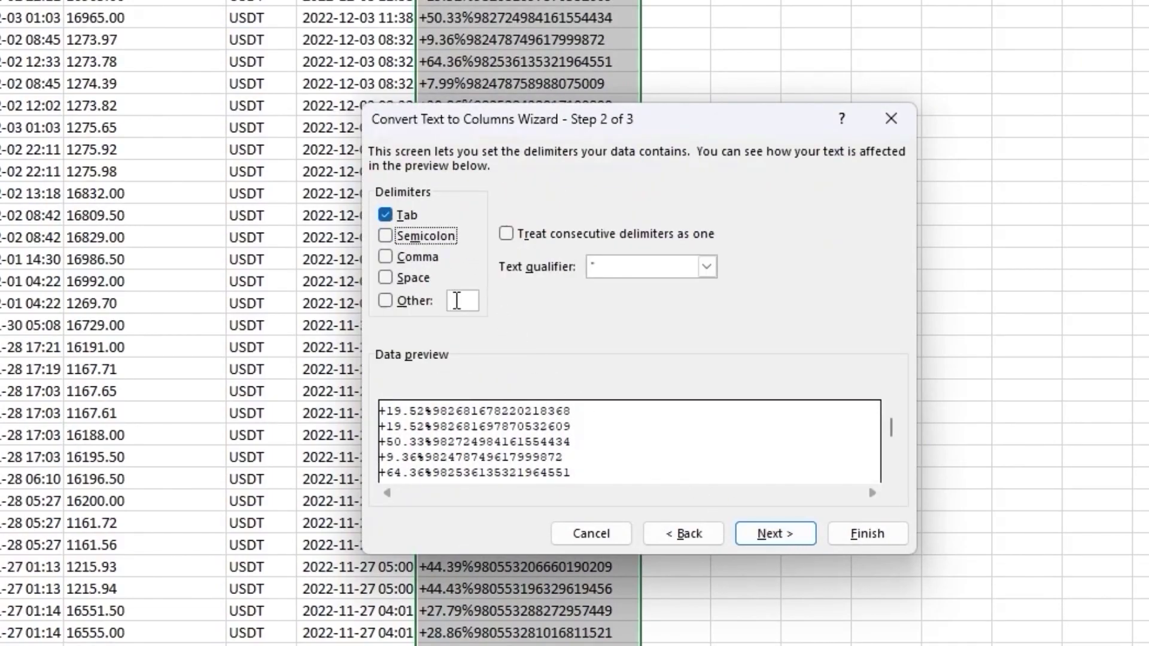
pyautogui.click(461, 301)
pyautogui.write('%')
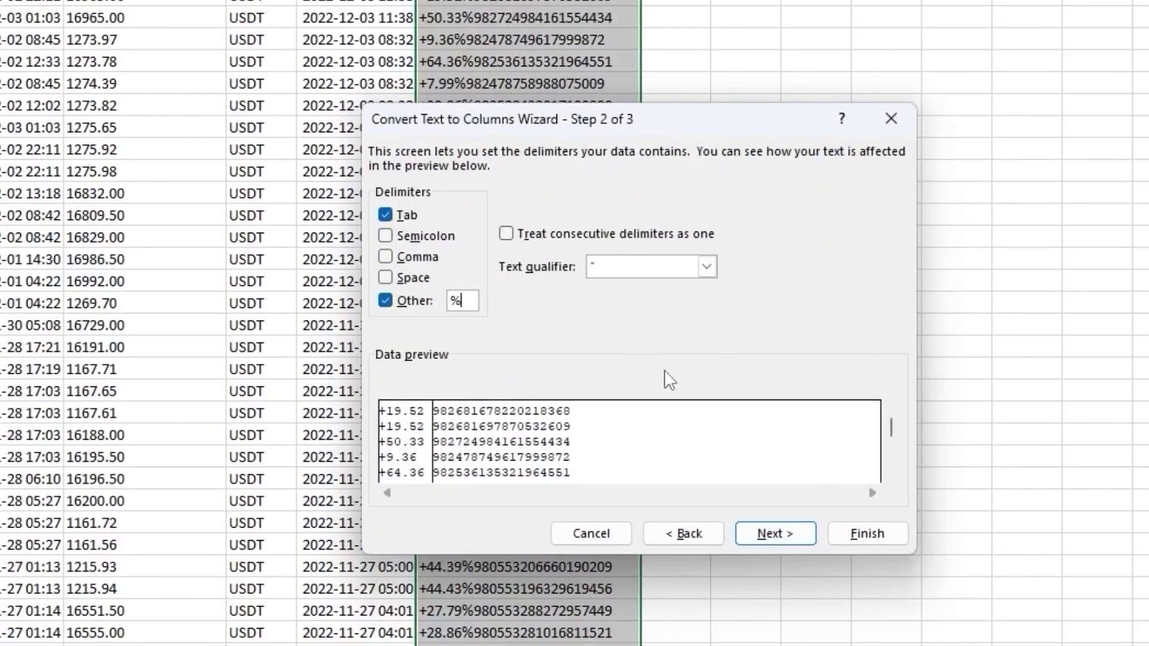
pyautogui.click(875, 529)
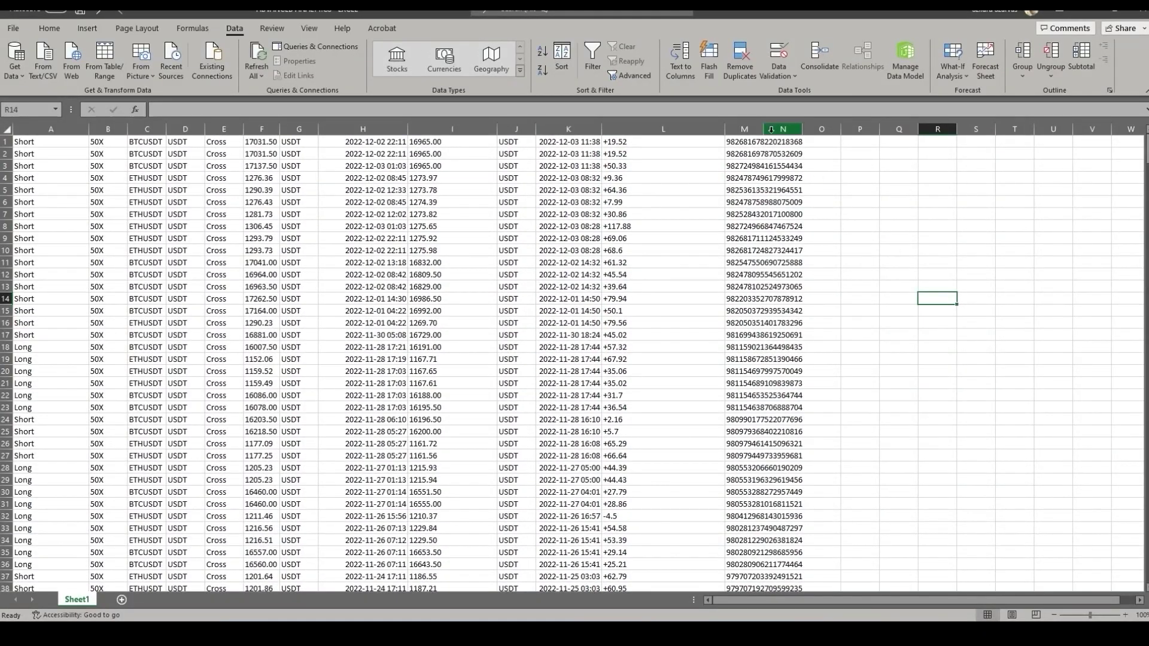
# Autofit column M and insert an empty column at M.
pyautogui.doubleClick(763, 129)
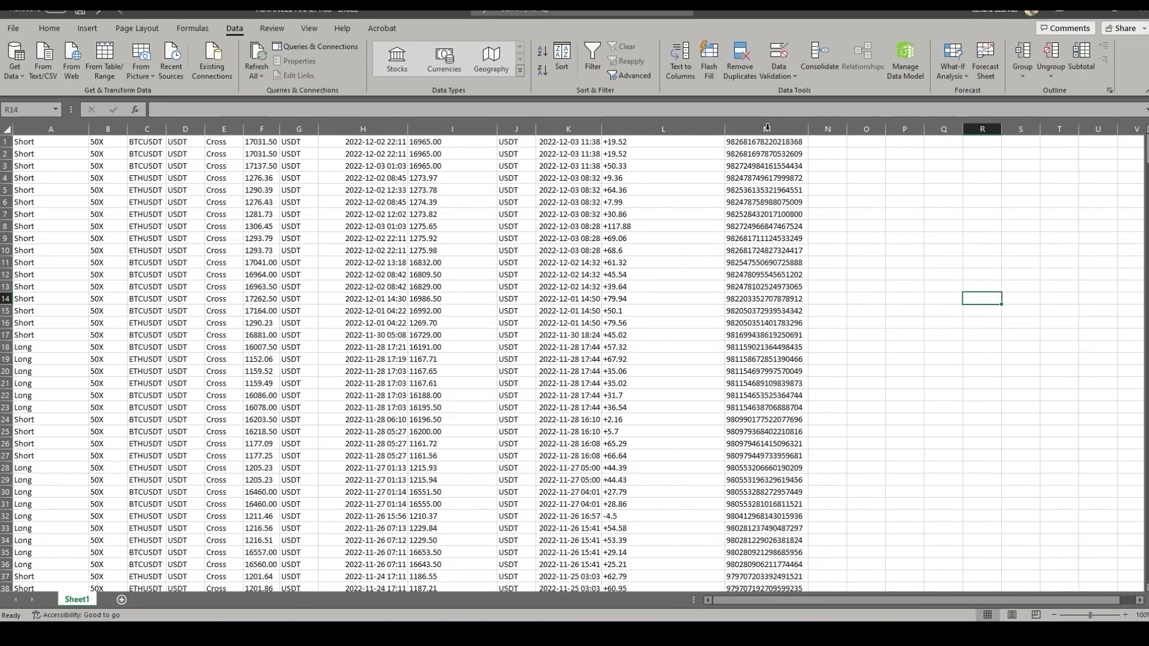
pyautogui.click(971, 224)
pyautogui.rightClick(764, 128)
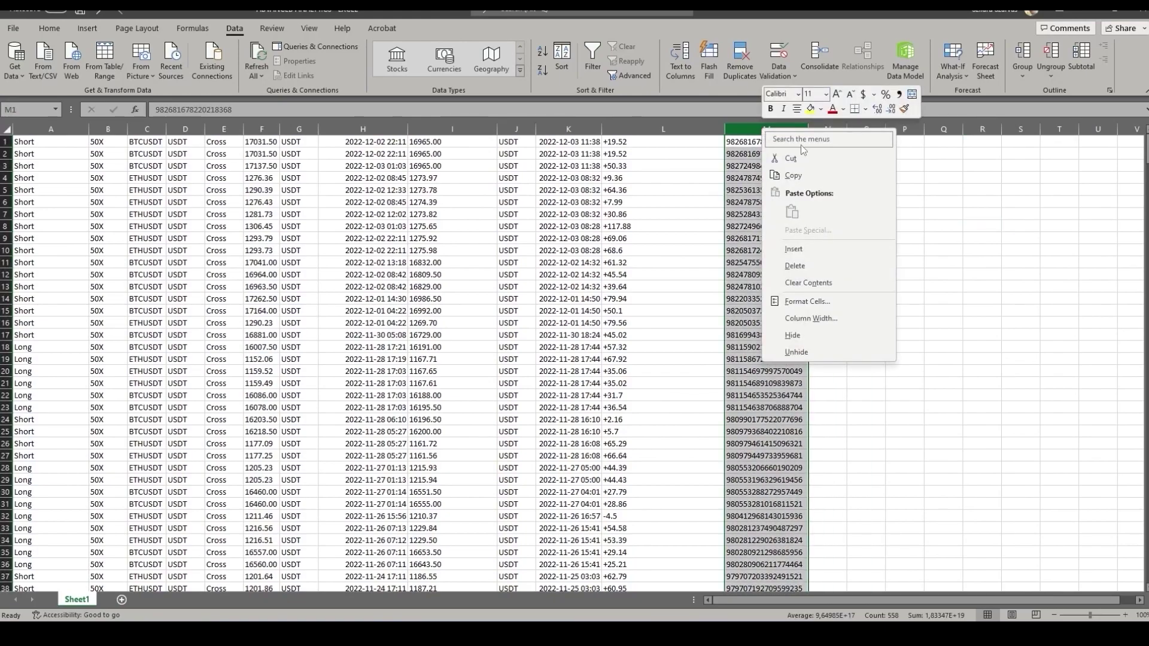
pyautogui.click(794, 249)
pyautogui.click(1128, 299)
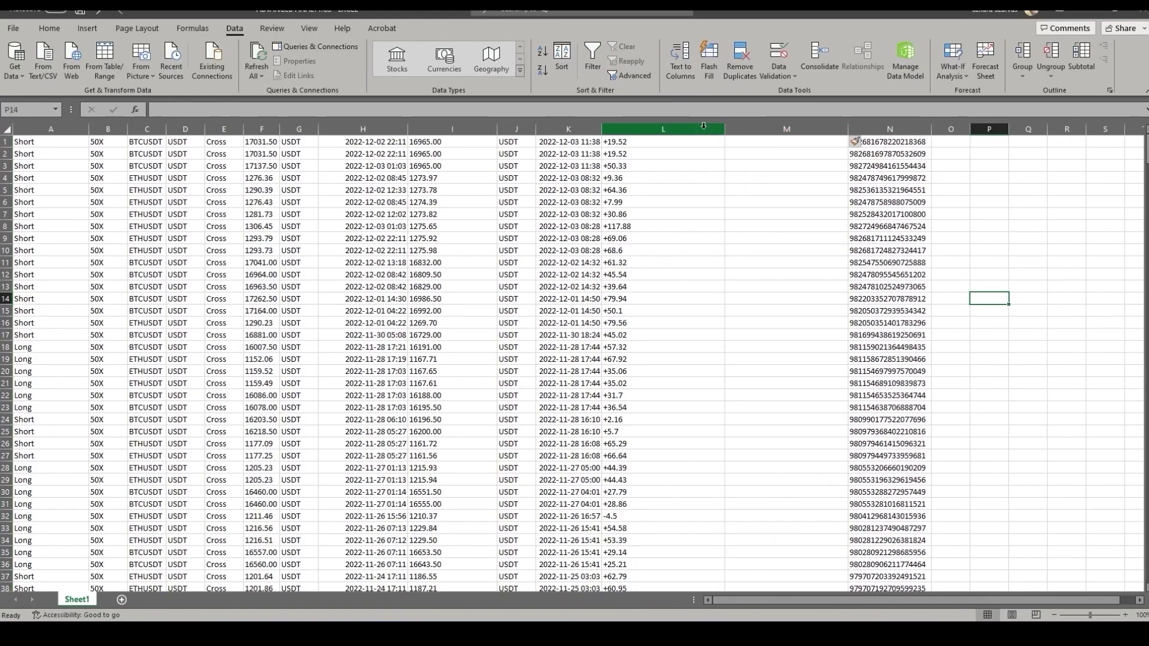
# Use Replace All on column L to turn its percentages into numbers like 19,52.
pyautogui.click(698, 125)
pyautogui.hotkey('ctrl', 'f')
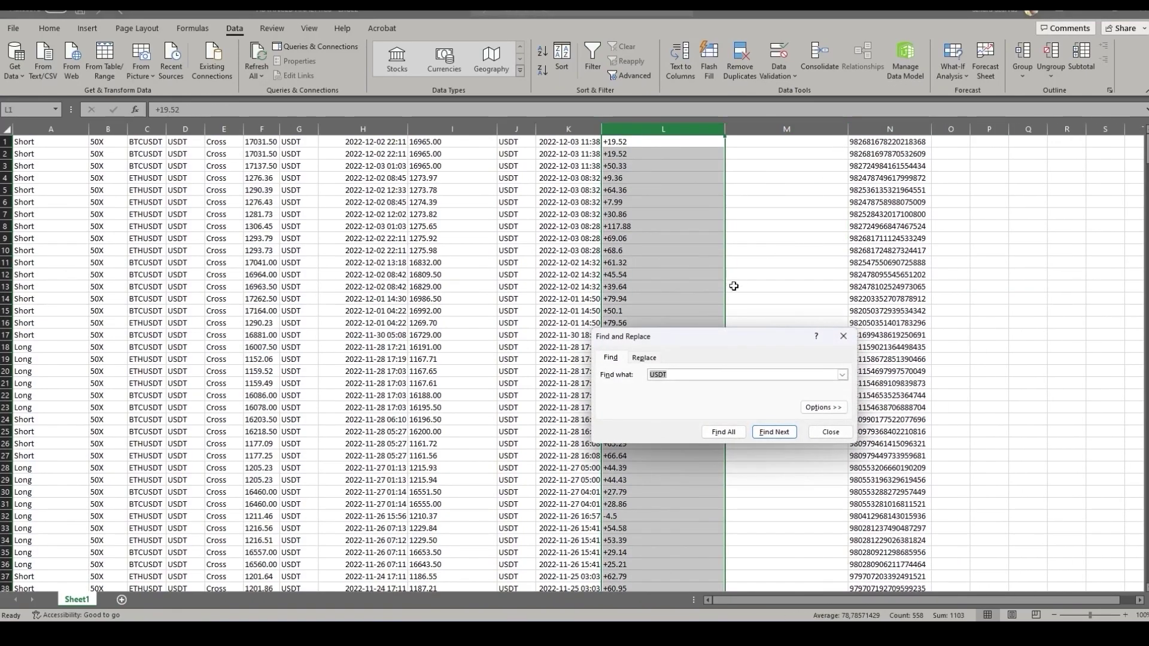
pyautogui.click(656, 357)
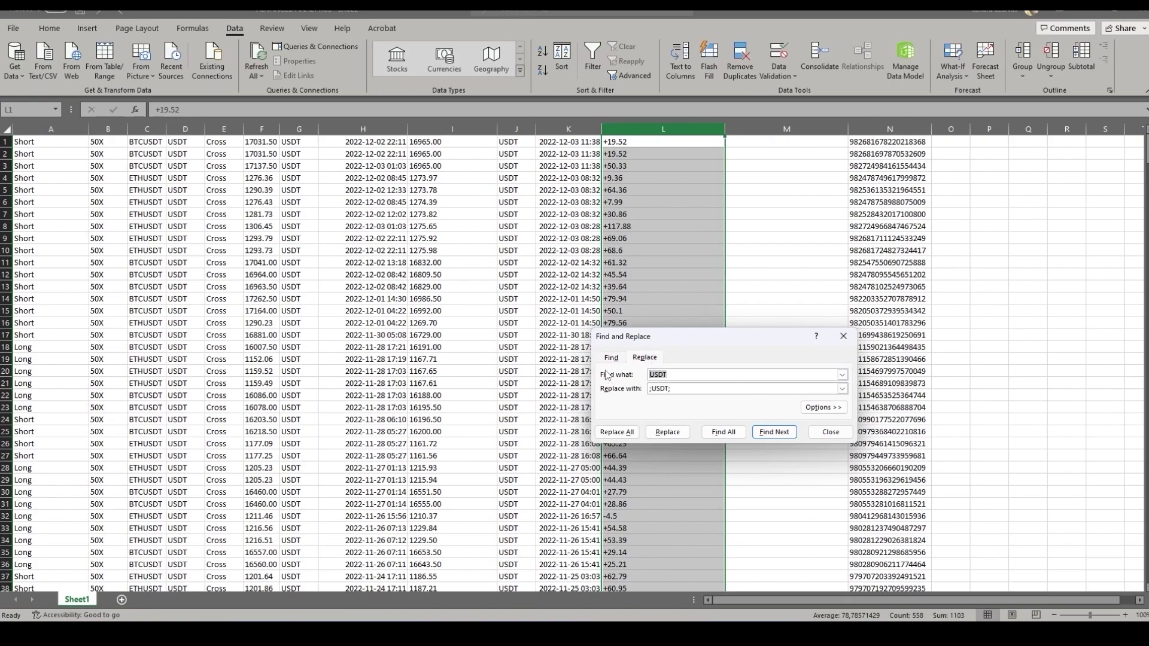
pyautogui.write('.')
pyautogui.click(615, 435)
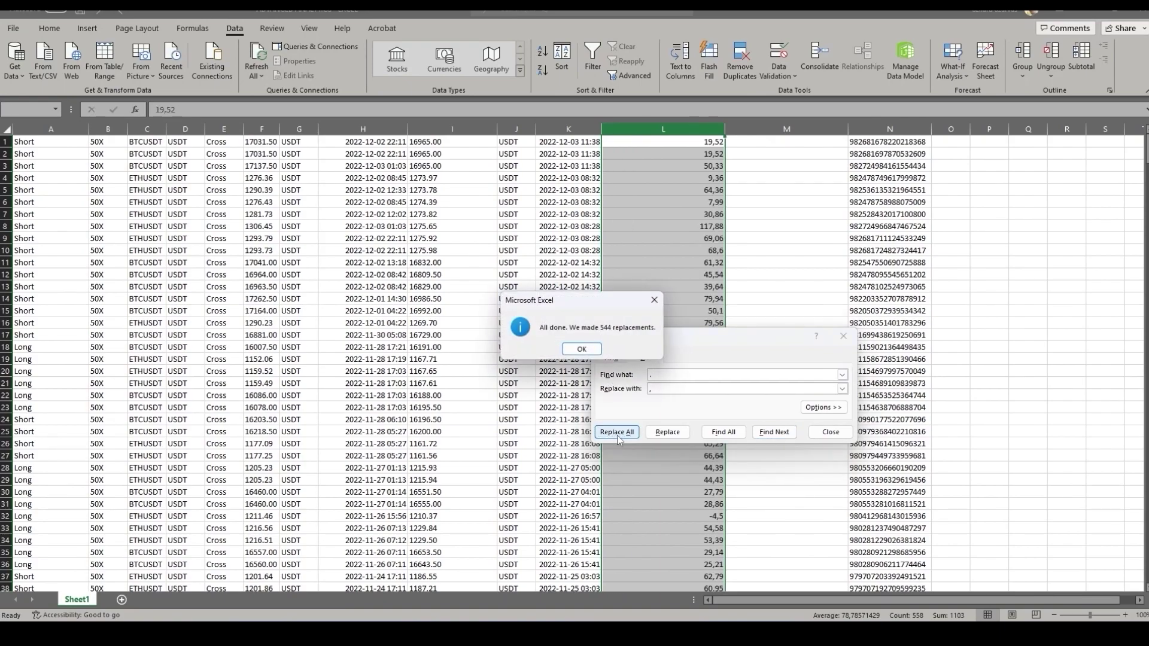
pyautogui.click(597, 350)
pyautogui.click(830, 432)
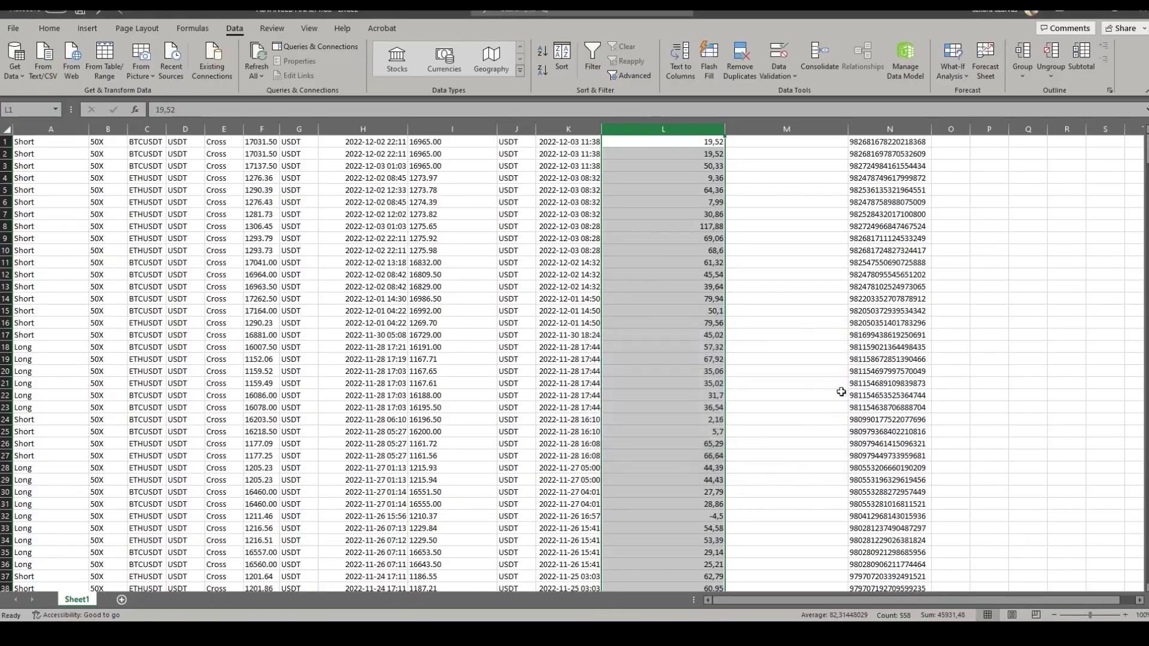
pyautogui.click(777, 140)
# Fill column M with a formula dividing each column L percentage by 100.
pyautogui.write('=')
pyautogui.click(663, 142)
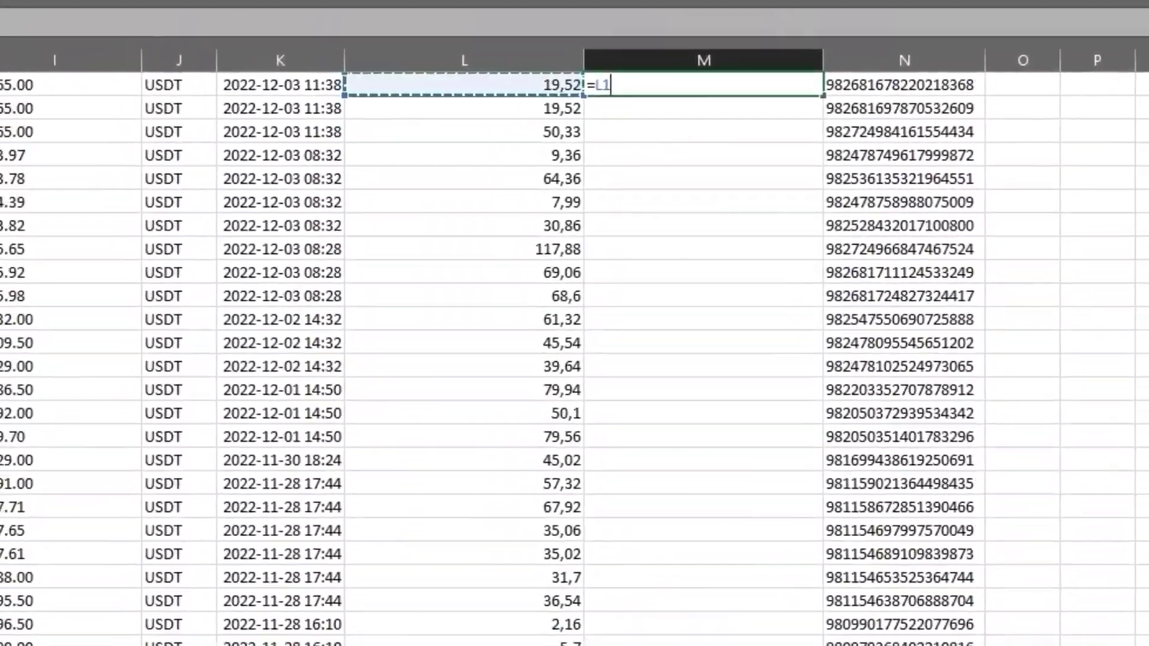
pyautogui.write('/100')
pyautogui.hotkey('ctrl', 'Return')
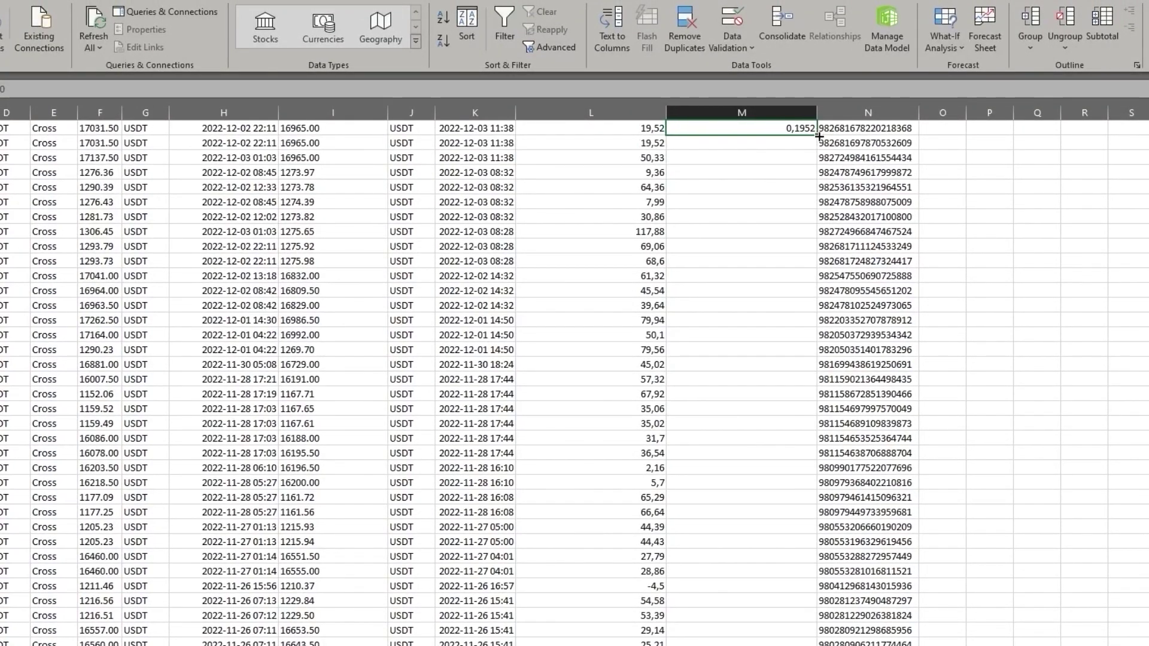
pyautogui.moveTo(818, 144); pyautogui.dragTo(819, 541)
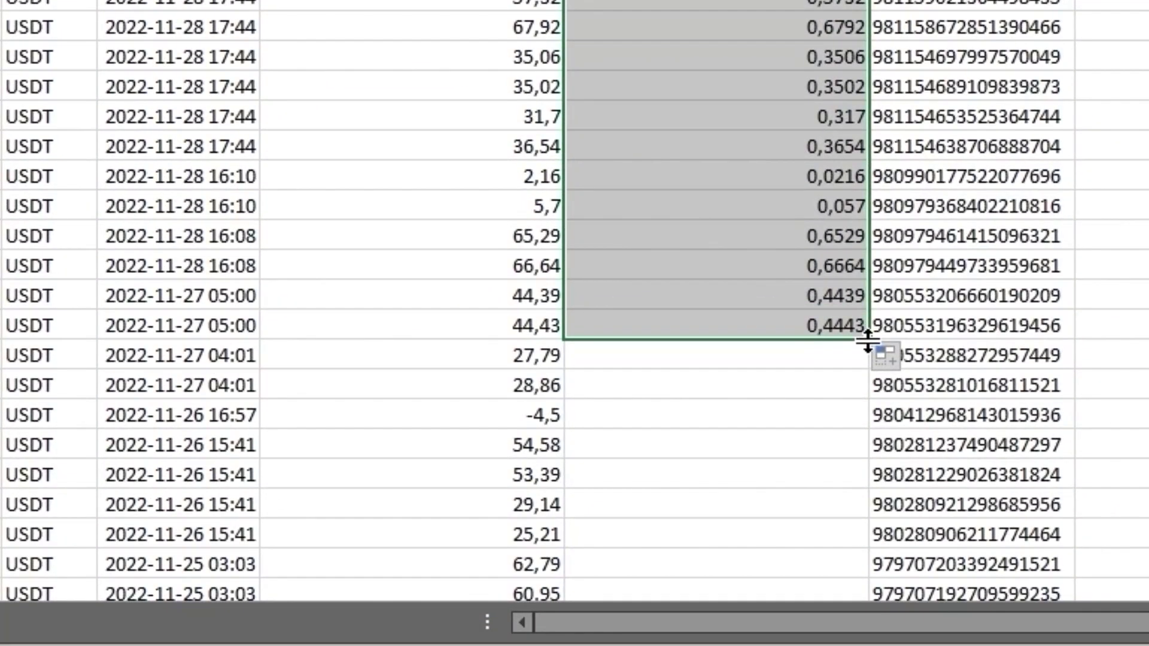
pyautogui.doubleClick(815, 553)
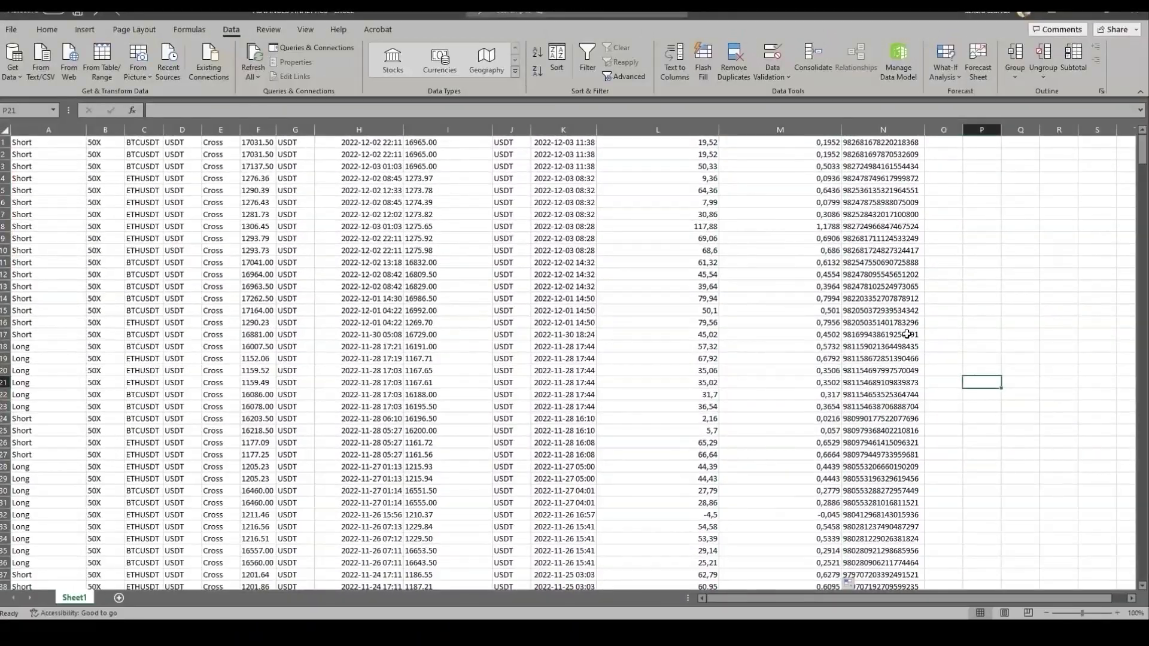
# Format column M as two-decimal percentages and paste its values over column L.
pyautogui.click(818, 129)
pyautogui.click(47, 30)
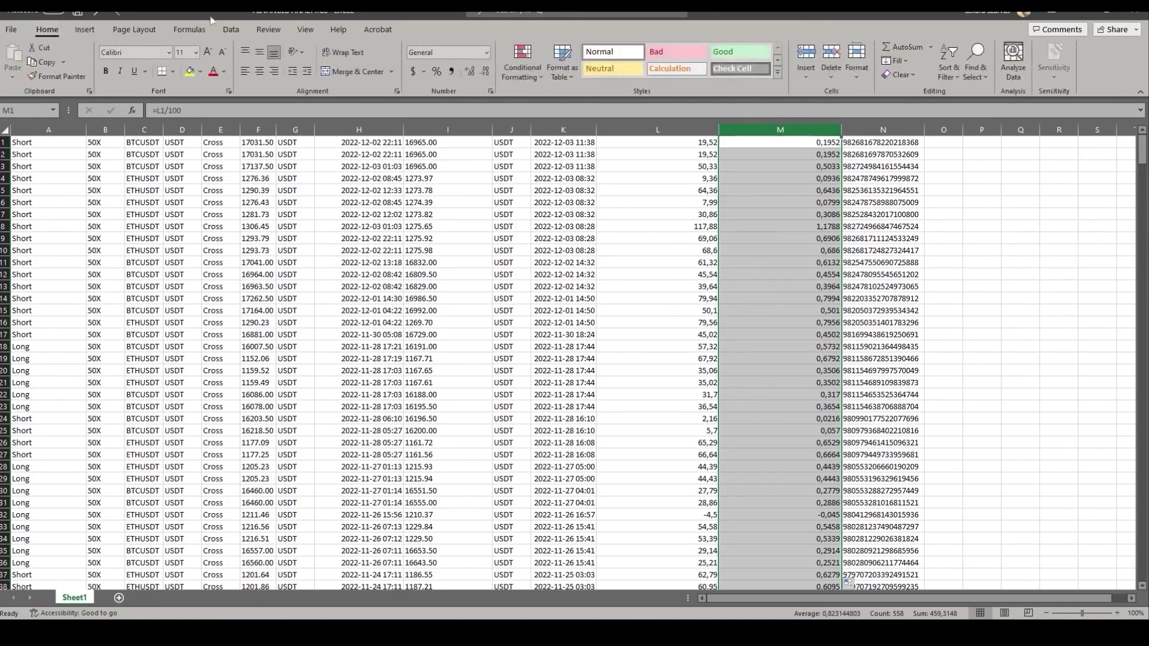
pyautogui.click(436, 72)
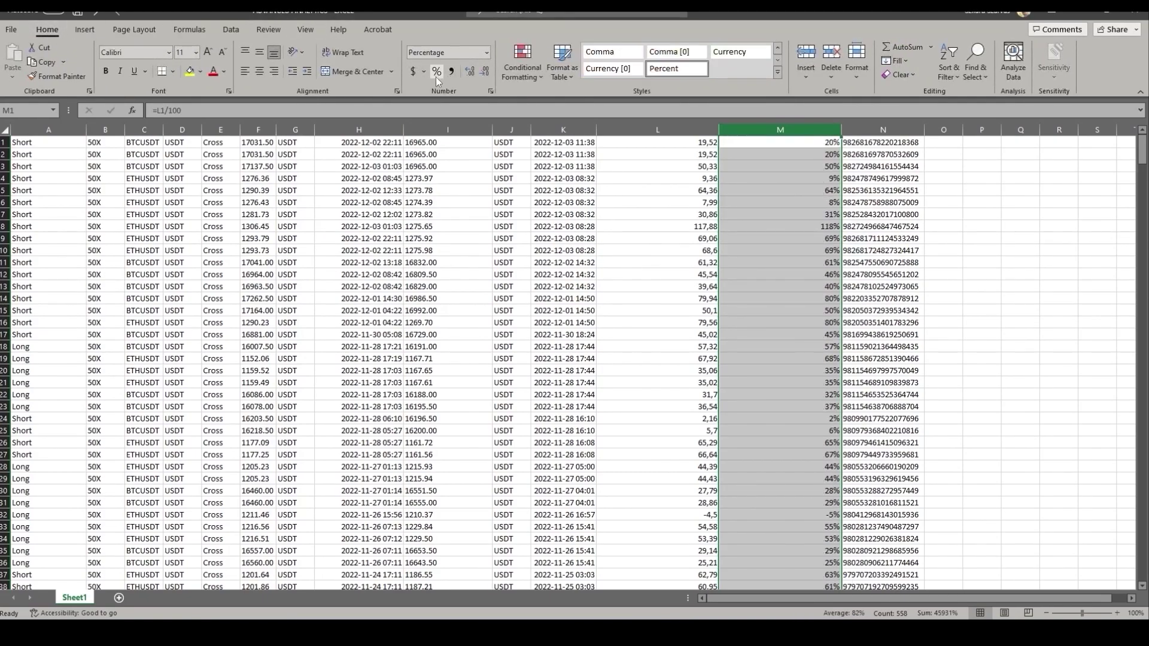
pyautogui.click(468, 73)
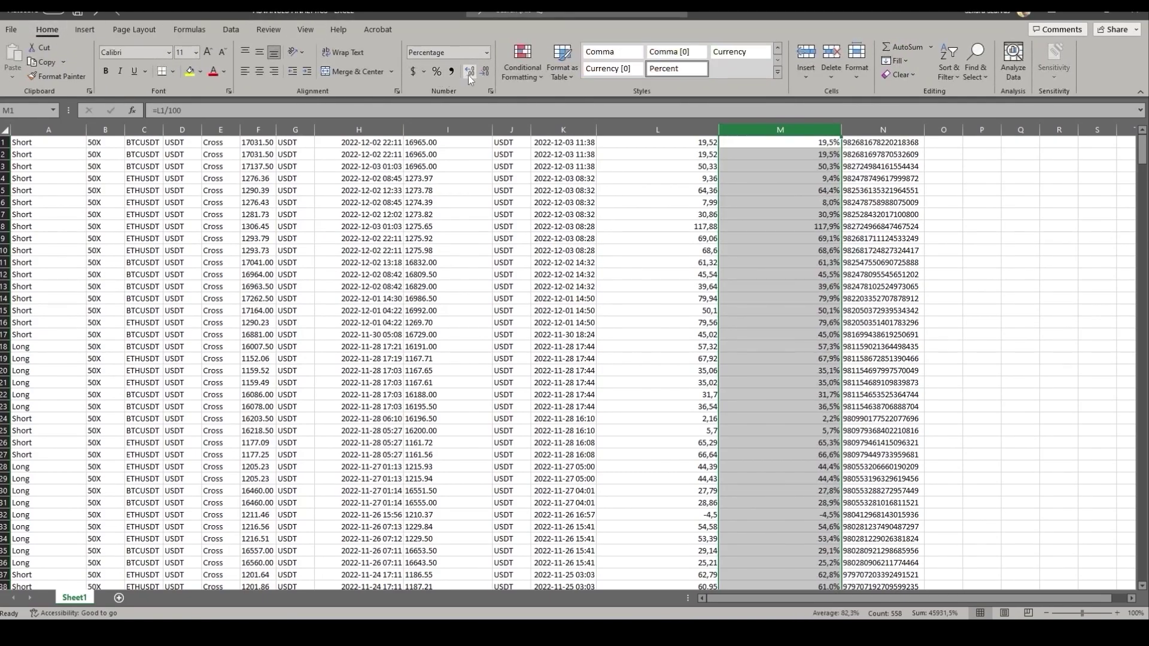
pyautogui.hotkey('ctrl', 'c')
pyautogui.click(658, 130)
pyautogui.click(13, 77)
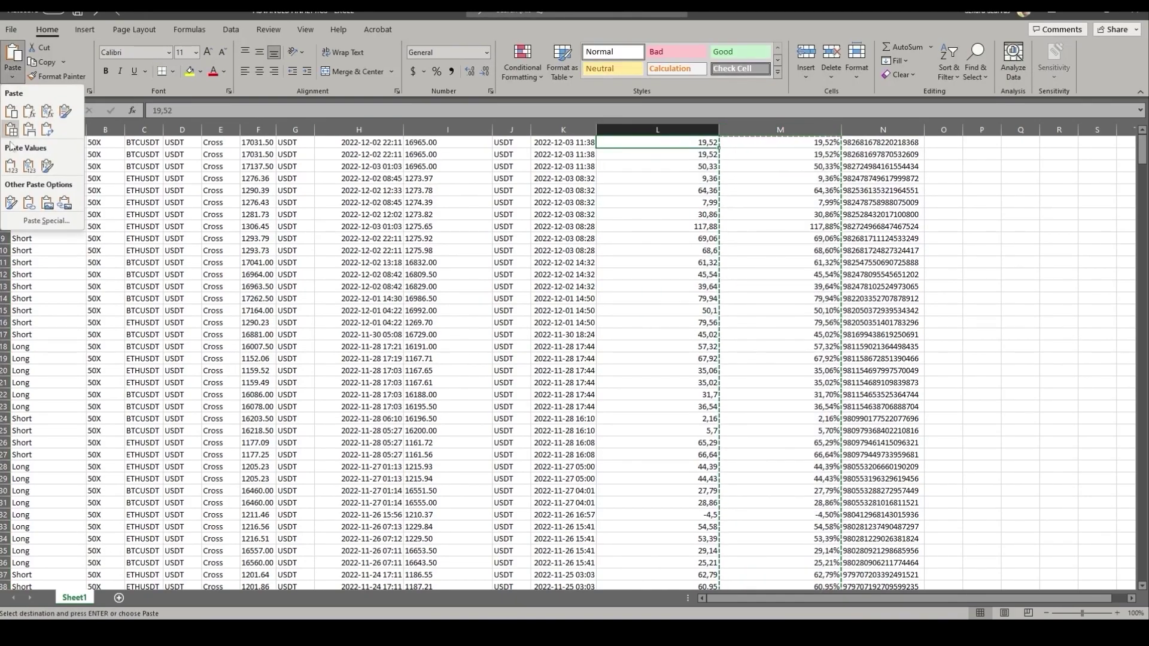
pyautogui.click(11, 167)
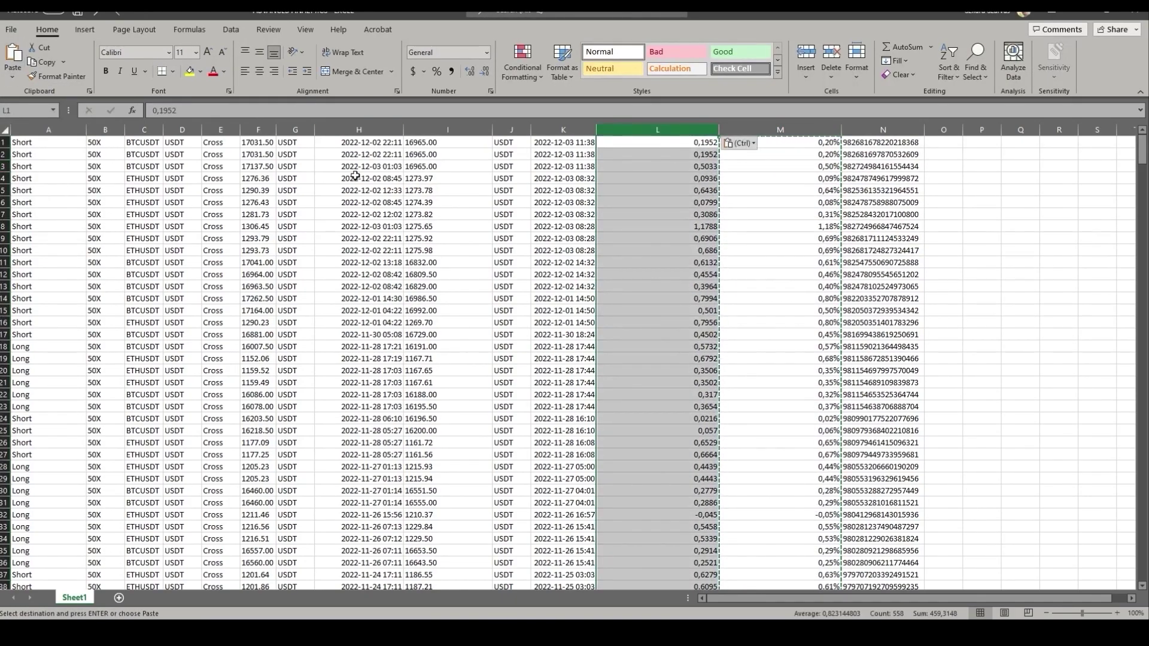
# Delete the extra column M and show column L as two-decimal percentages.
pyautogui.click(795, 127)
pyautogui.rightClick(795, 127)
pyautogui.click(813, 268)
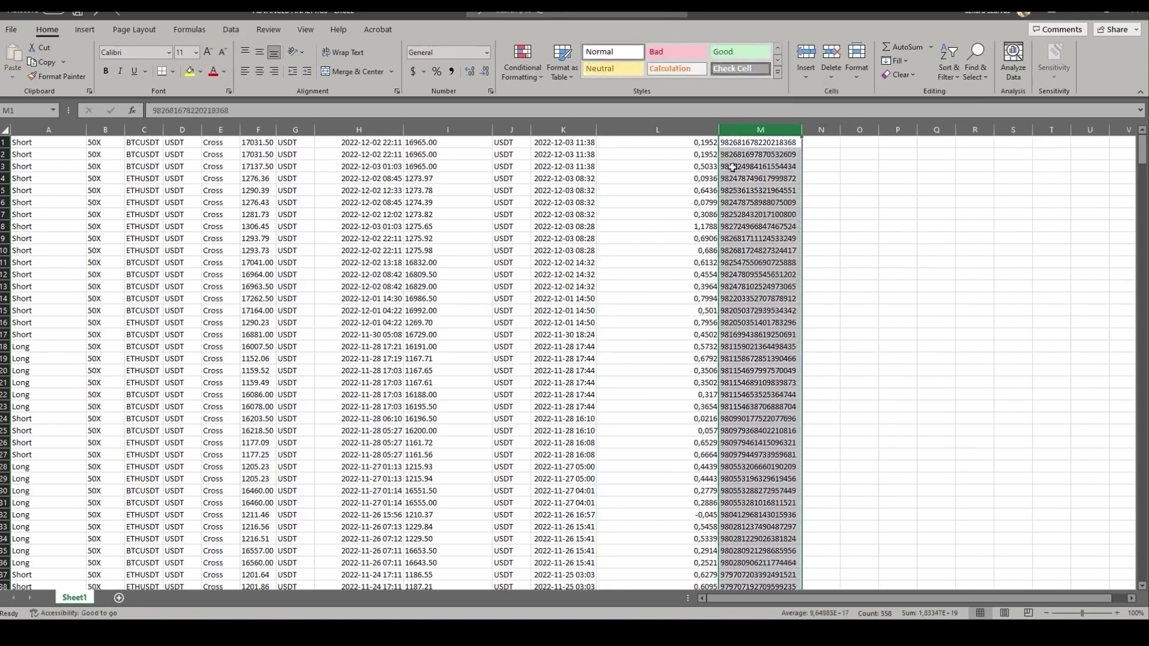
pyautogui.click(658, 129)
pyautogui.click(436, 72)
pyautogui.click(469, 71)
pyautogui.click(469, 71)
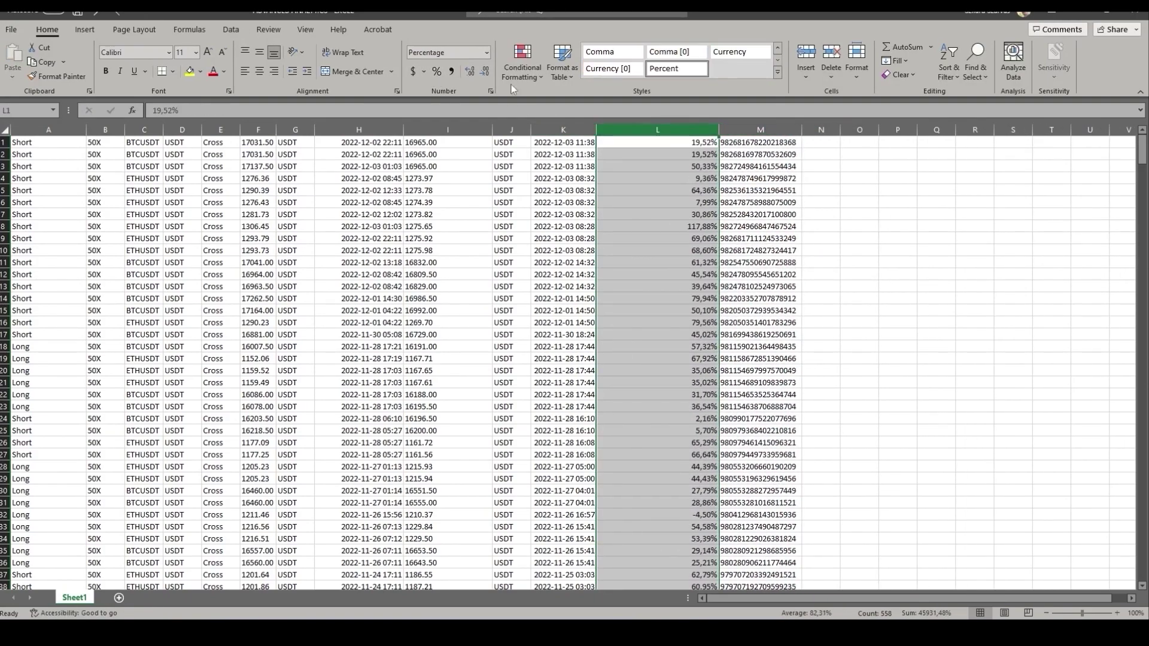
# AutoFit columns L, A and B to their contents, then select the whole sheet.
pyautogui.click(936, 262)
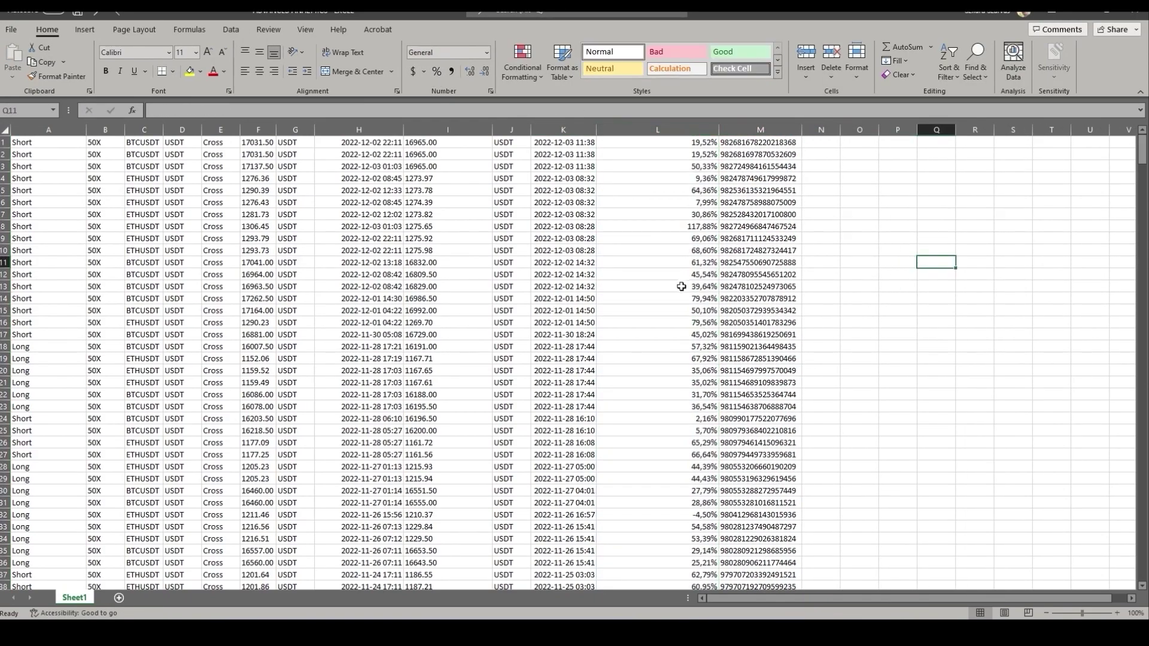
pyautogui.doubleClick(721, 130)
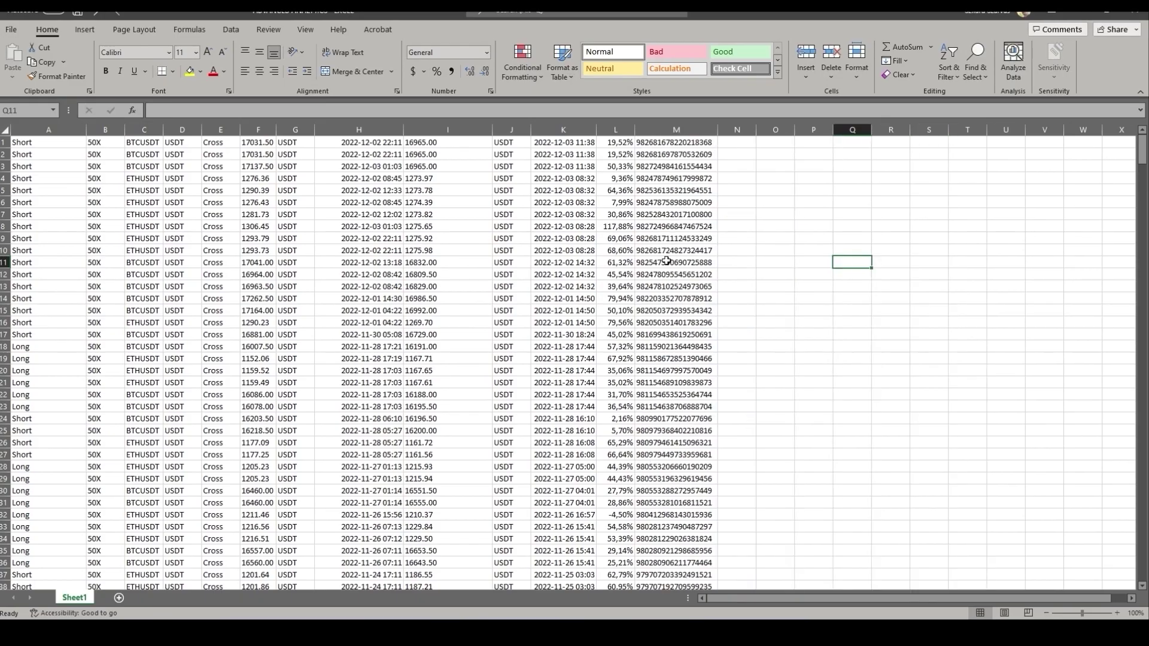
pyautogui.doubleClick(87, 130)
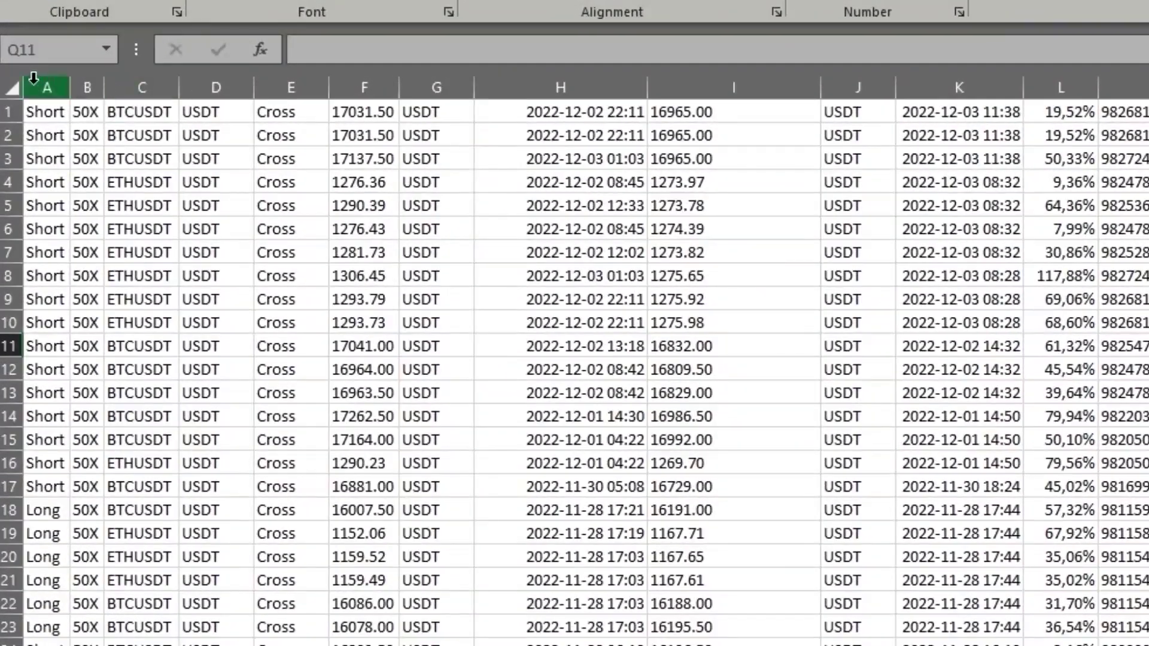
pyautogui.click(12, 94)
# Fit all columns, then insert a header row: Direction, Leverage, Pair, Base, Type, Open price, Open Time, Close price, and more.
pyautogui.doubleClick(173, 91)
pyautogui.click(8, 111)
pyautogui.hotkey('ctrl', 'shift', '+')
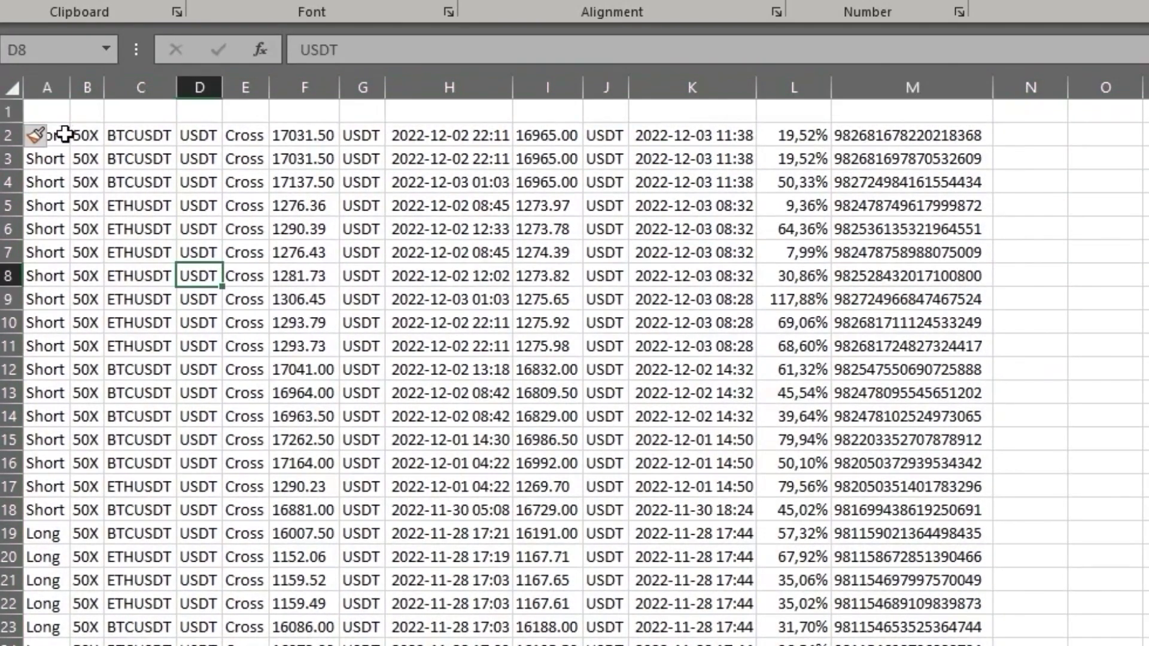
pyautogui.write('Direction\tLeverage\tPair\tBase\tType\tOpen price\t')
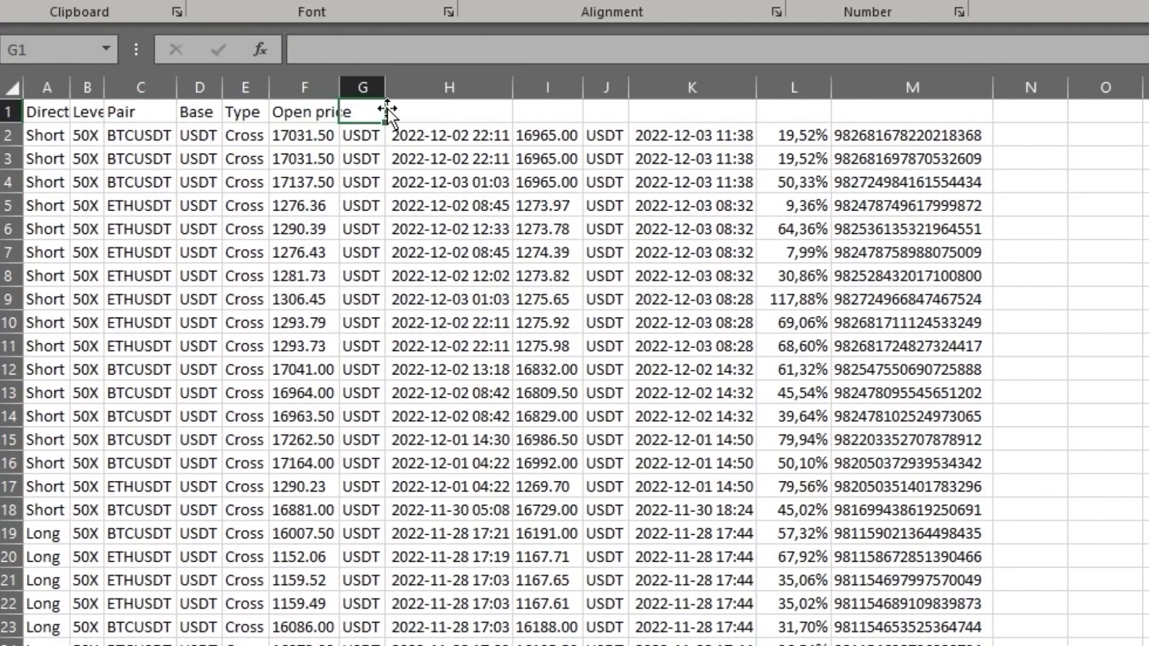
pyautogui.write('Asset\tOpen Time\tClose price')
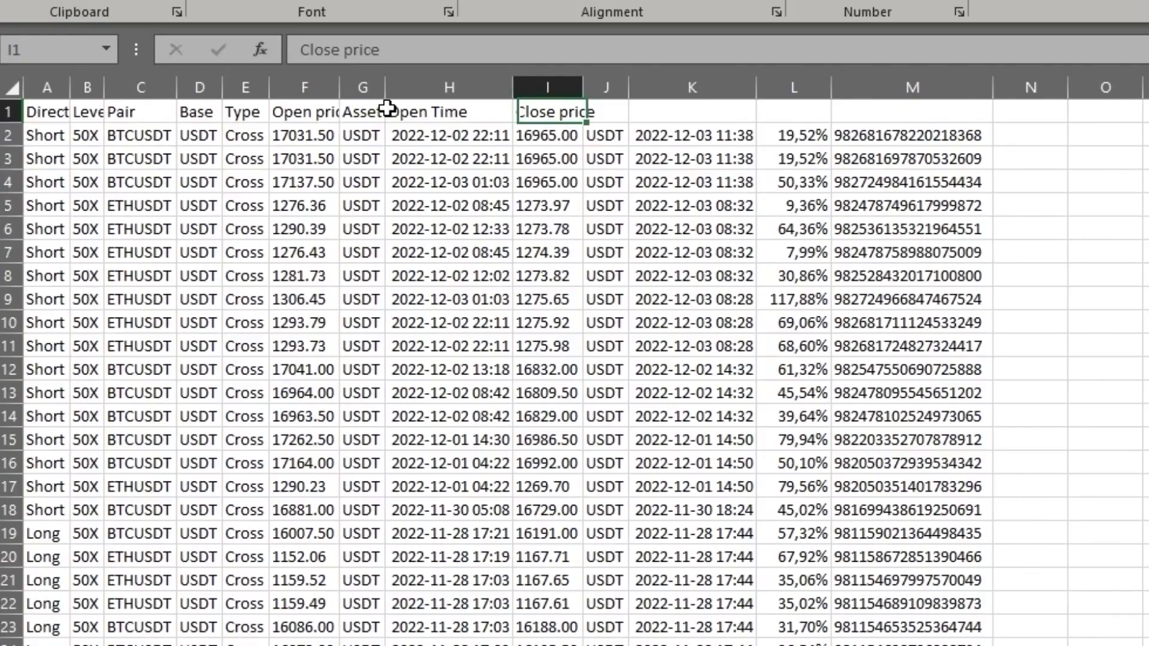
pyautogui.write('\tAsset\tClose Tim')
pyautogui.write('e\tProfit\tOrder number')
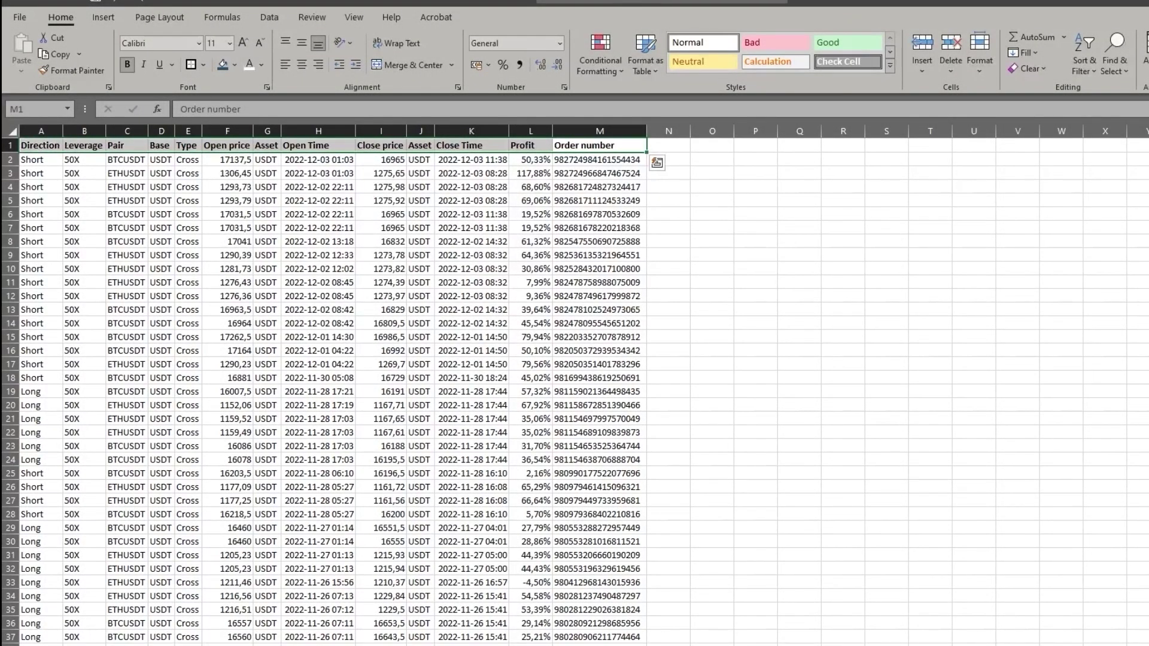
# Add filter arrows to the headers and sort trades by Open Time, oldest first.
pyautogui.click(1084, 57)
pyautogui.click(1106, 149)
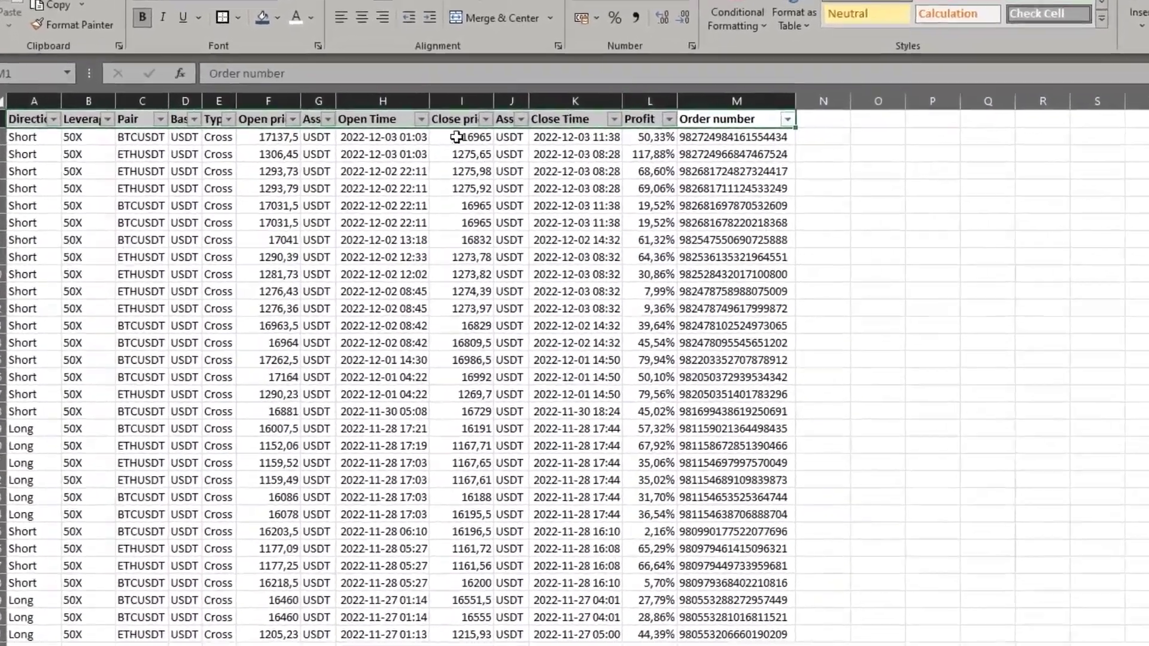
pyautogui.click(349, 145)
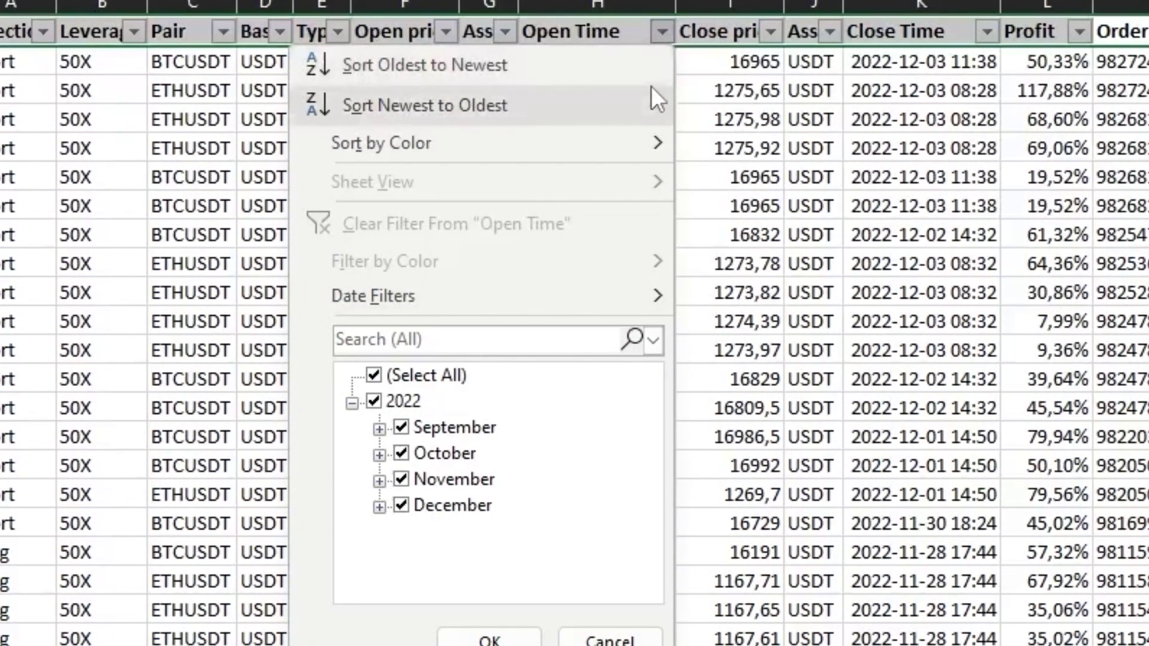
pyautogui.click(647, 60)
pyautogui.click(1060, 264)
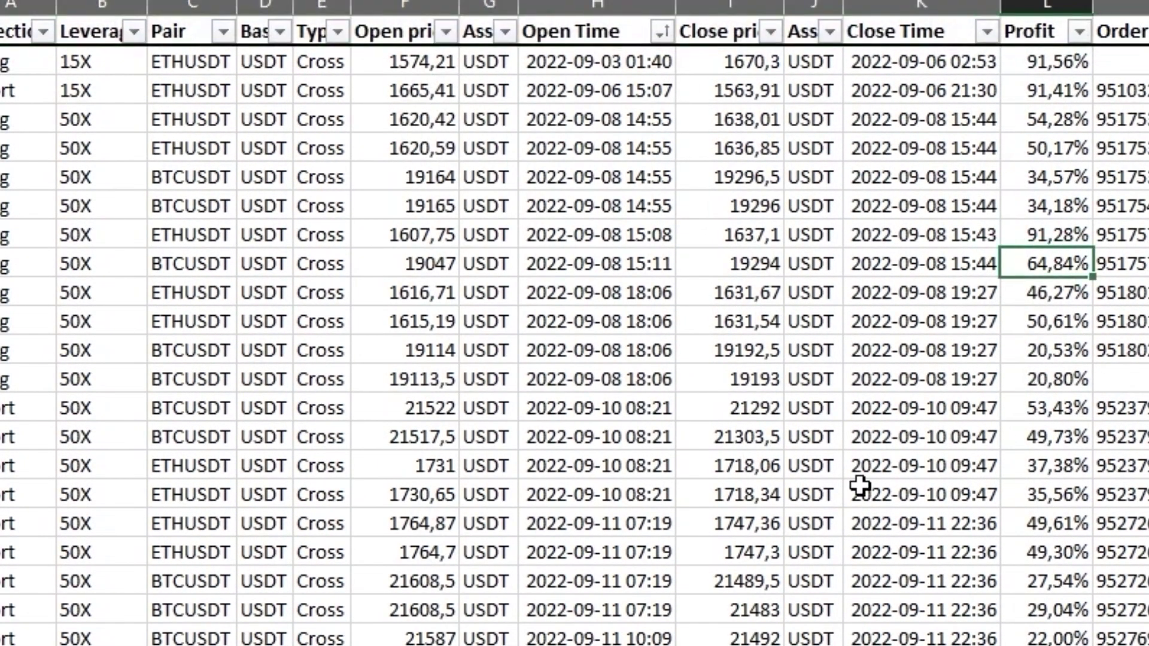
# Replace every X in the Leverage column with nothing.
pyautogui.click(93, 151)
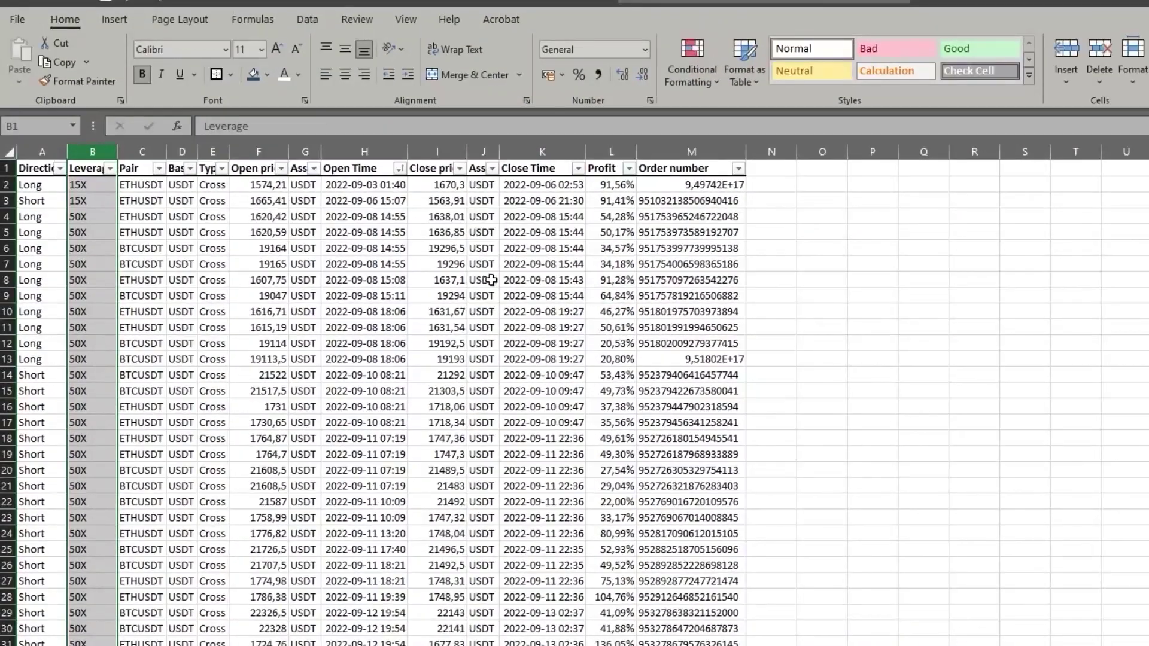
pyautogui.hotkey('ctrl', 'f')
pyautogui.click(604, 442)
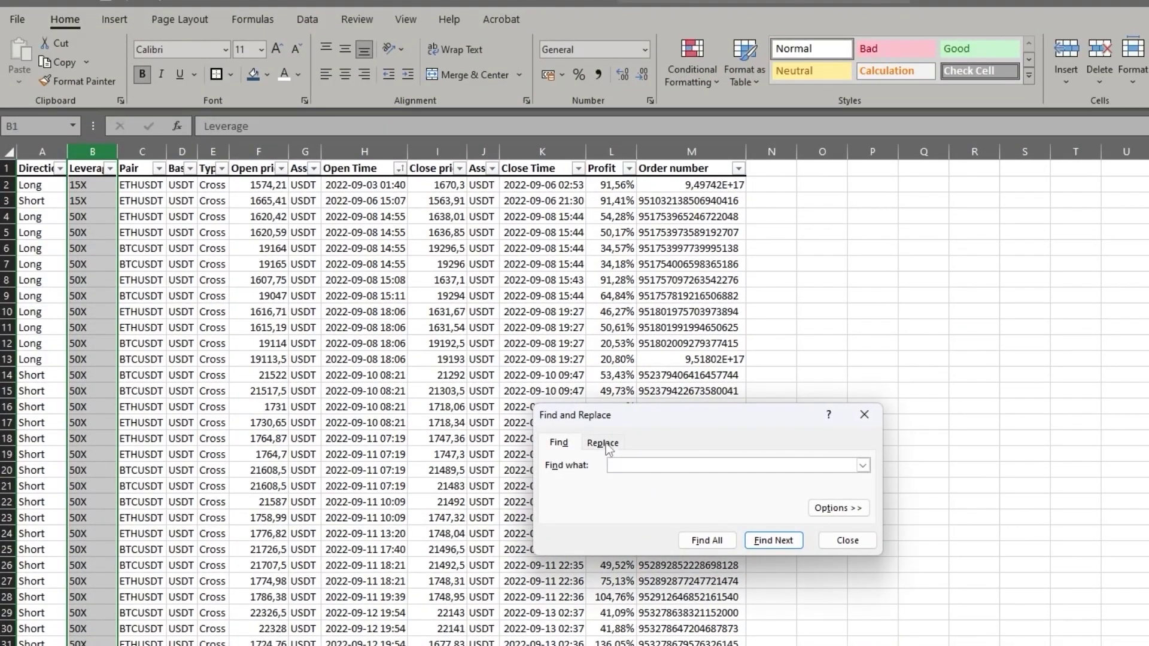
pyautogui.write('X')
pyautogui.click(643, 484)
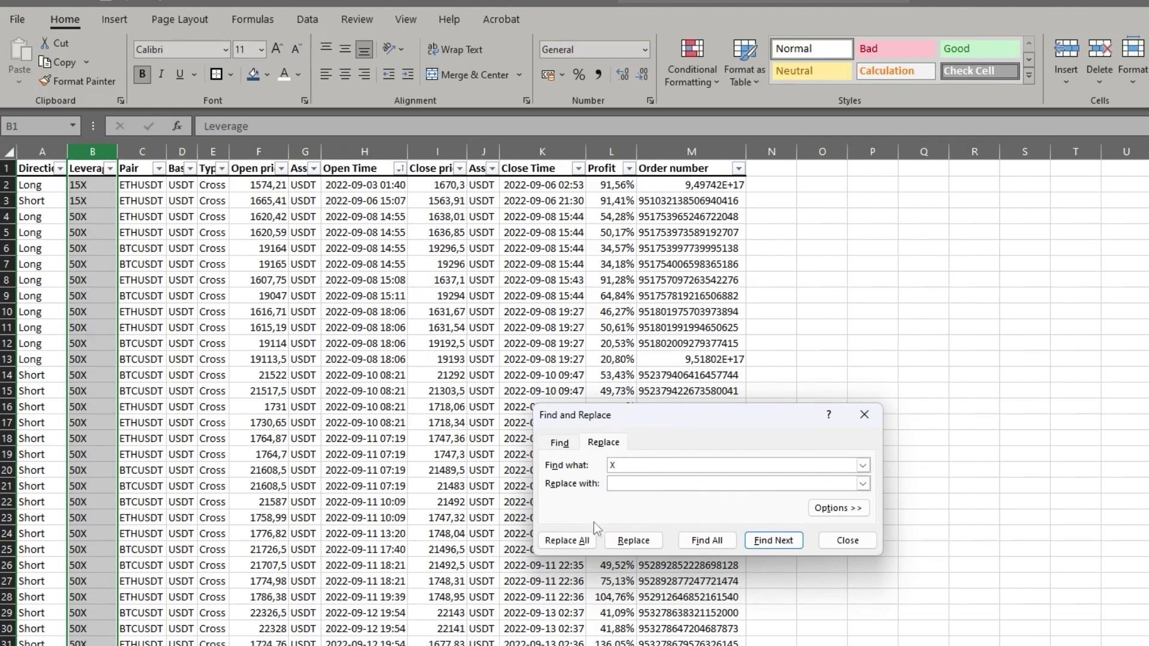
pyautogui.click(567, 541)
pyautogui.click(769, 447)
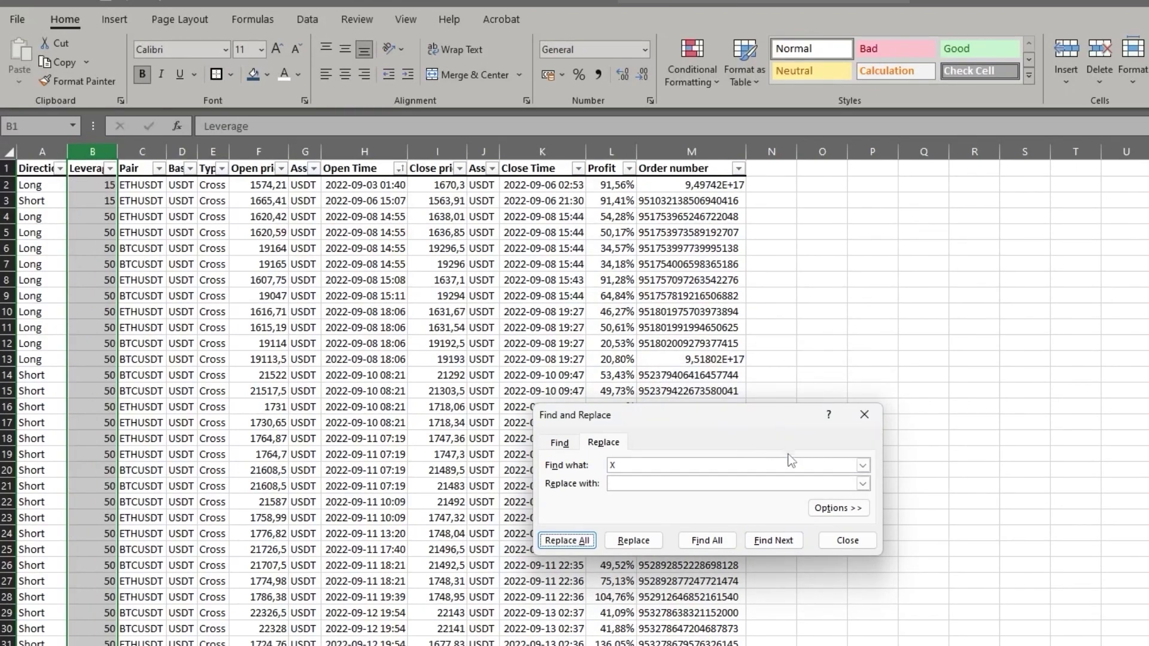
pyautogui.click(847, 541)
pyautogui.click(993, 390)
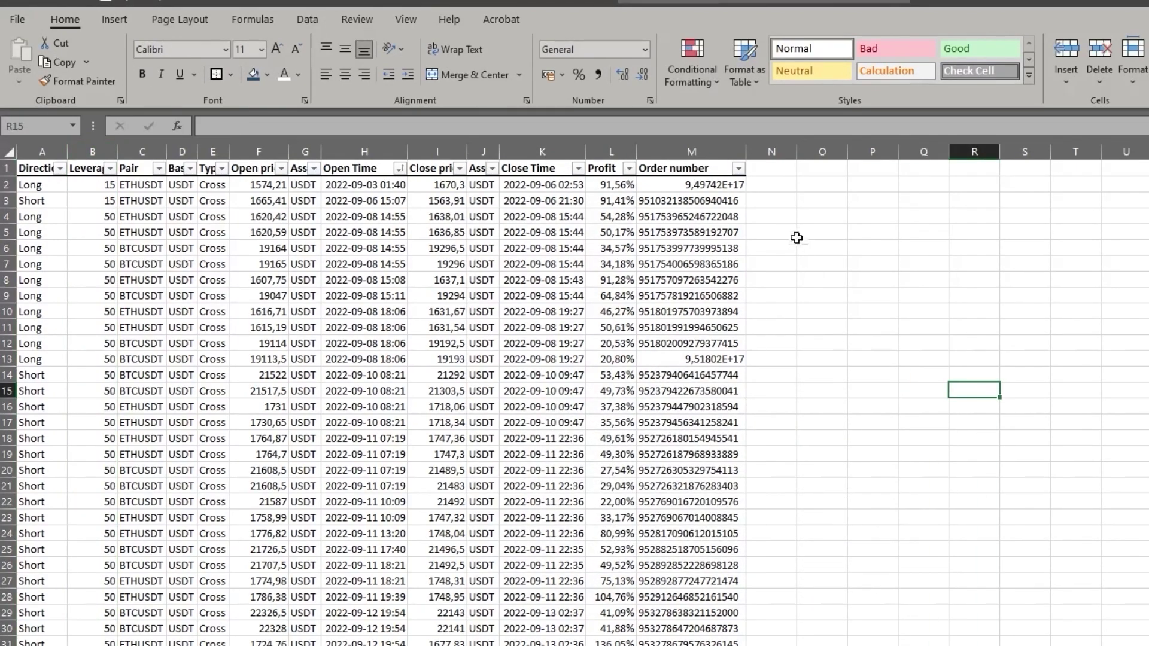
pyautogui.click(773, 172)
# Add the Duration and Base profit headers in N1 and O1.
pyautogui.press('Left')
pyautogui.hotkey('ctrl', 'shift', 'Left')
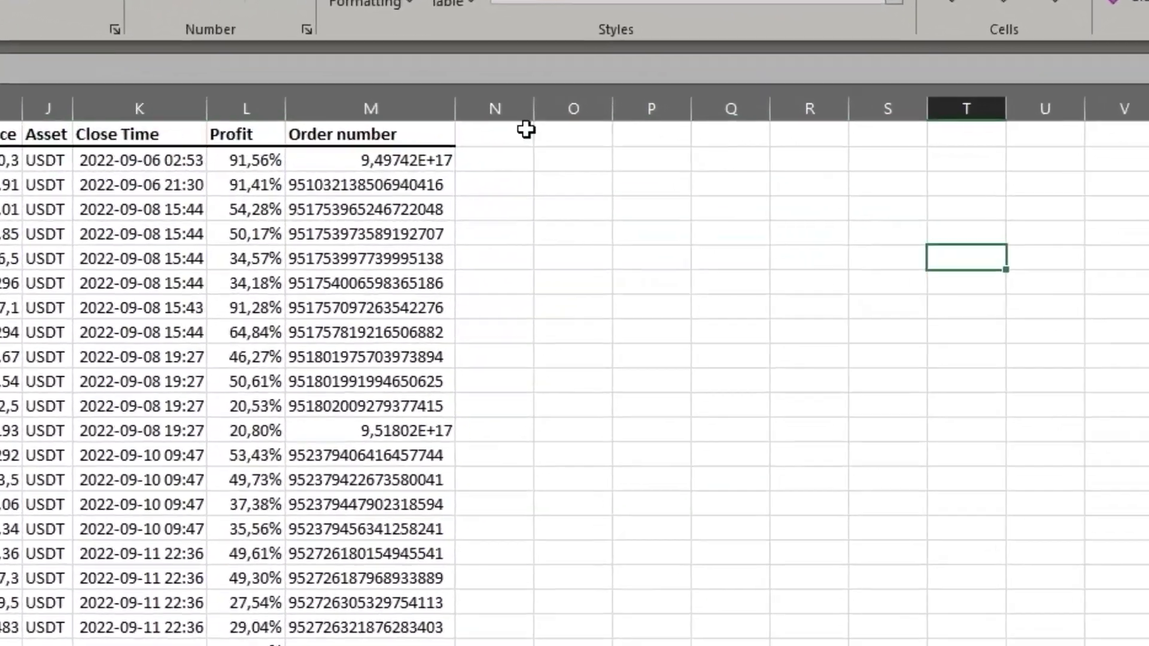
pyautogui.click(771, 168)
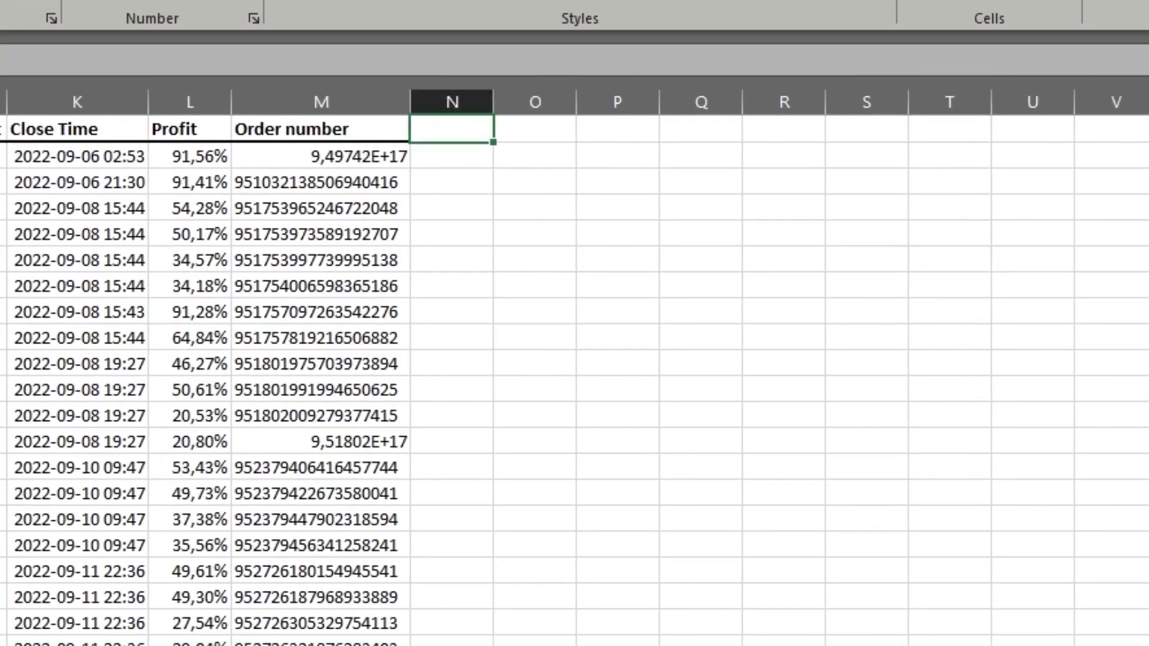
pyautogui.write('Duration')
pyautogui.press('Tab')
pyautogui.write('Ba')
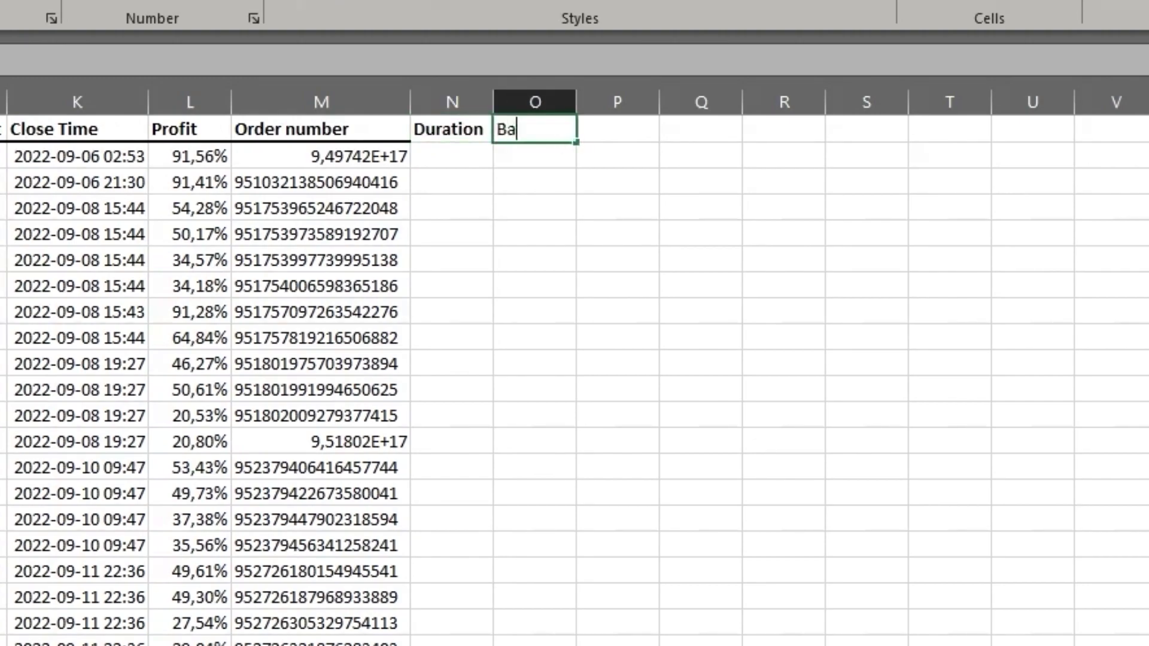
pyautogui.write('se profit')
pyautogui.press('Tab')
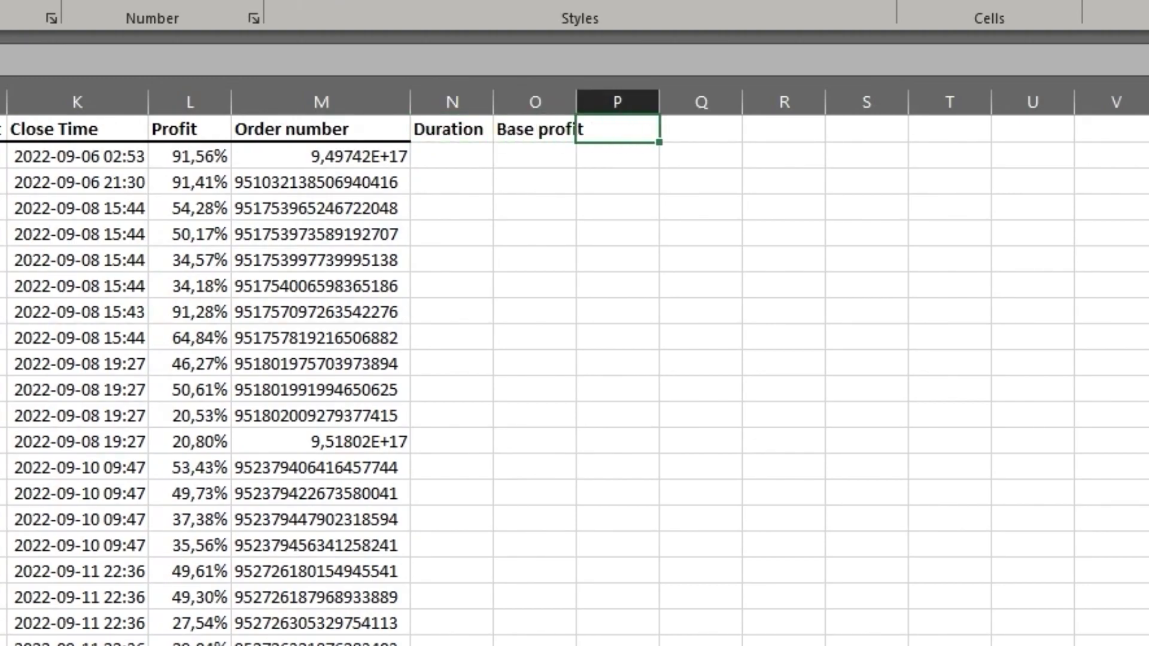
# Add Leverage adjusted profit, Profit share cost, Transaction fees and Net profit headers.
pyautogui.write('Leverage adjusted po')
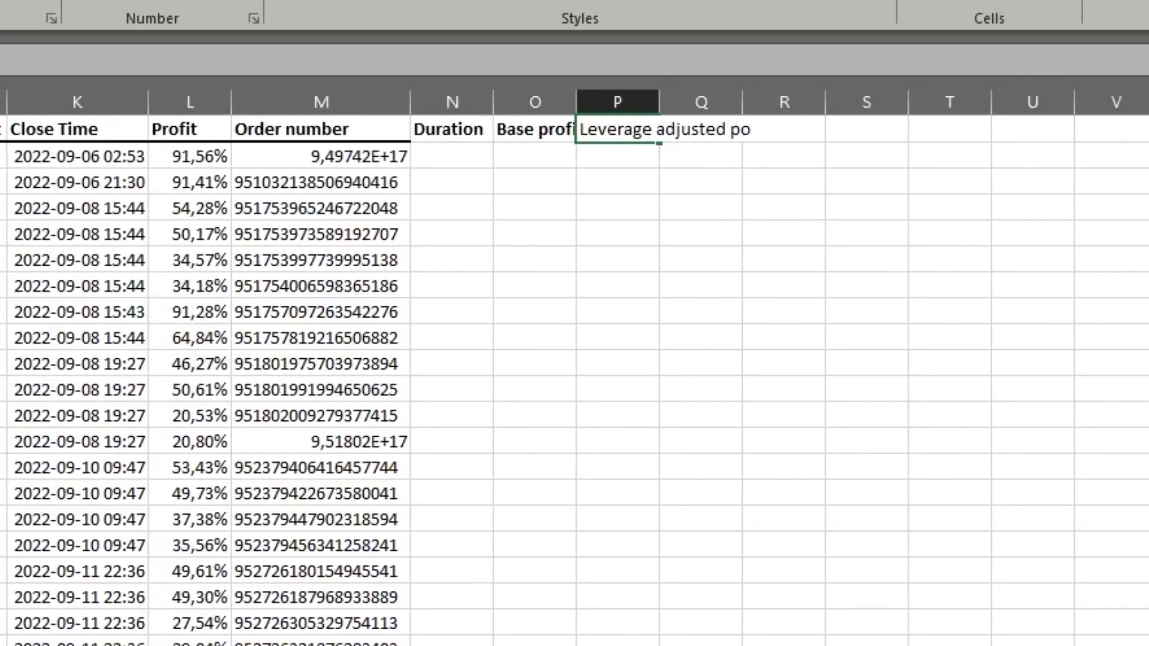
pyautogui.press('BackSpace')
pyautogui.write('rofit')
pyautogui.press('Tab')
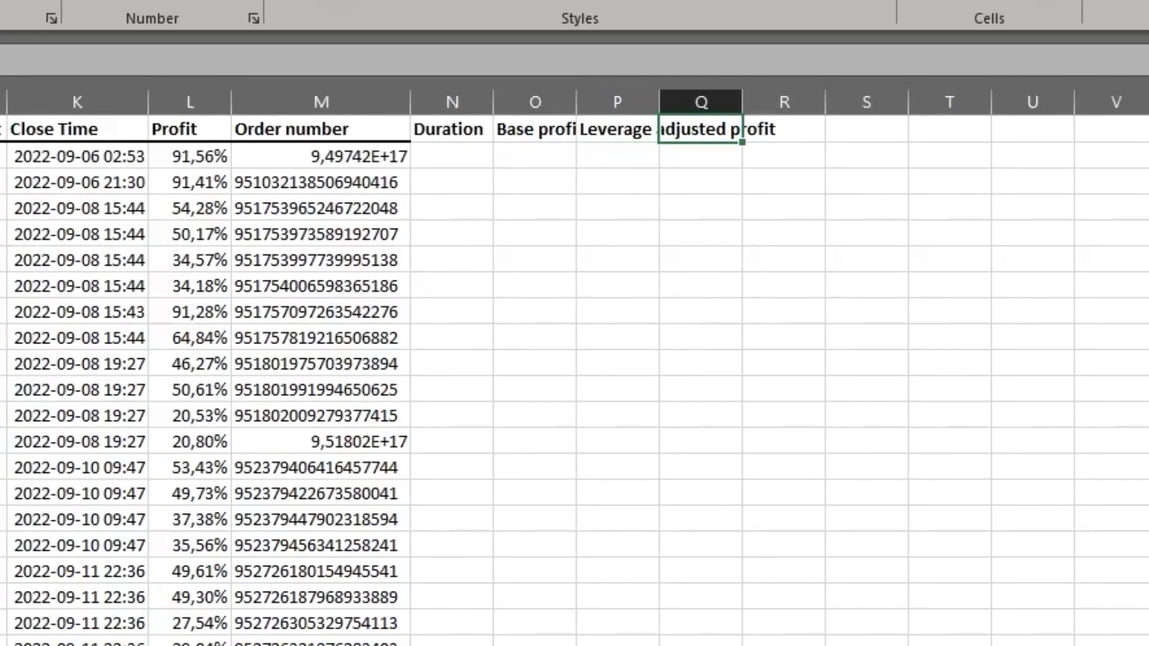
pyautogui.write('Pr')
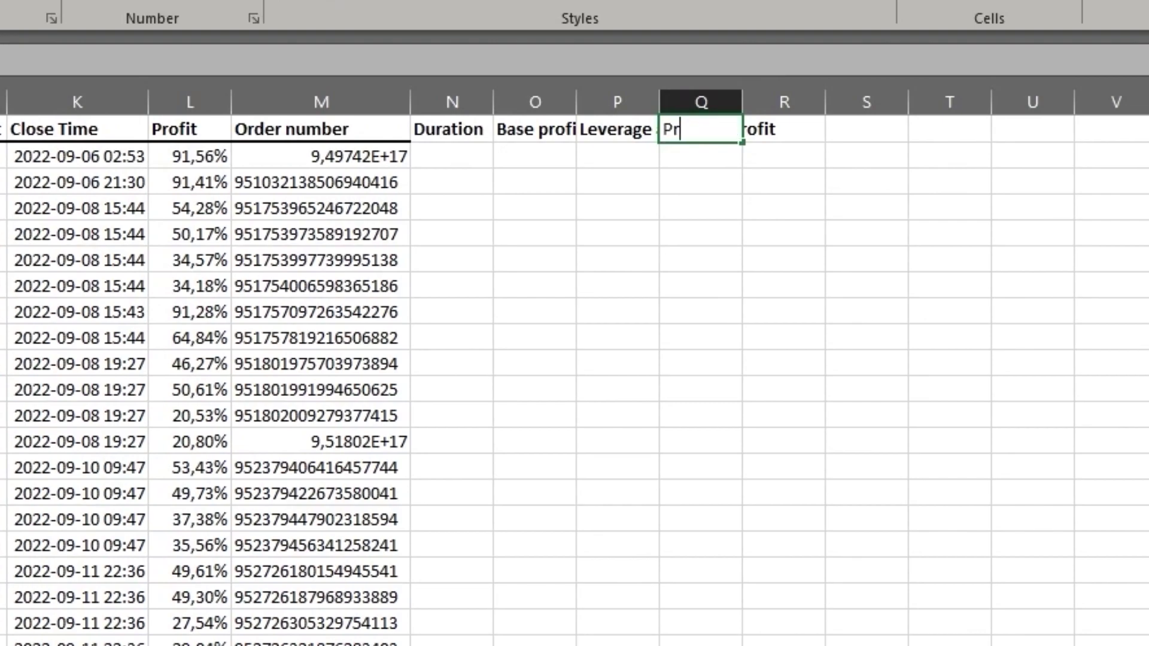
pyautogui.write('ofit share cost')
pyautogui.press('Tab')
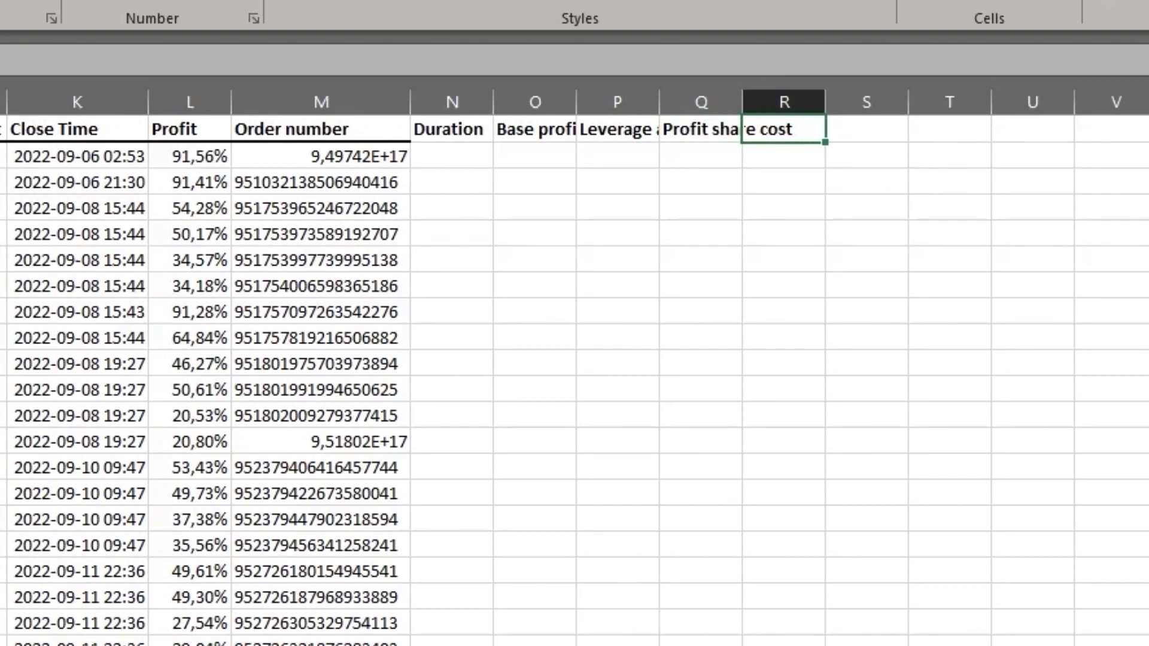
pyautogui.write('Transac')
pyautogui.write('tion fees')
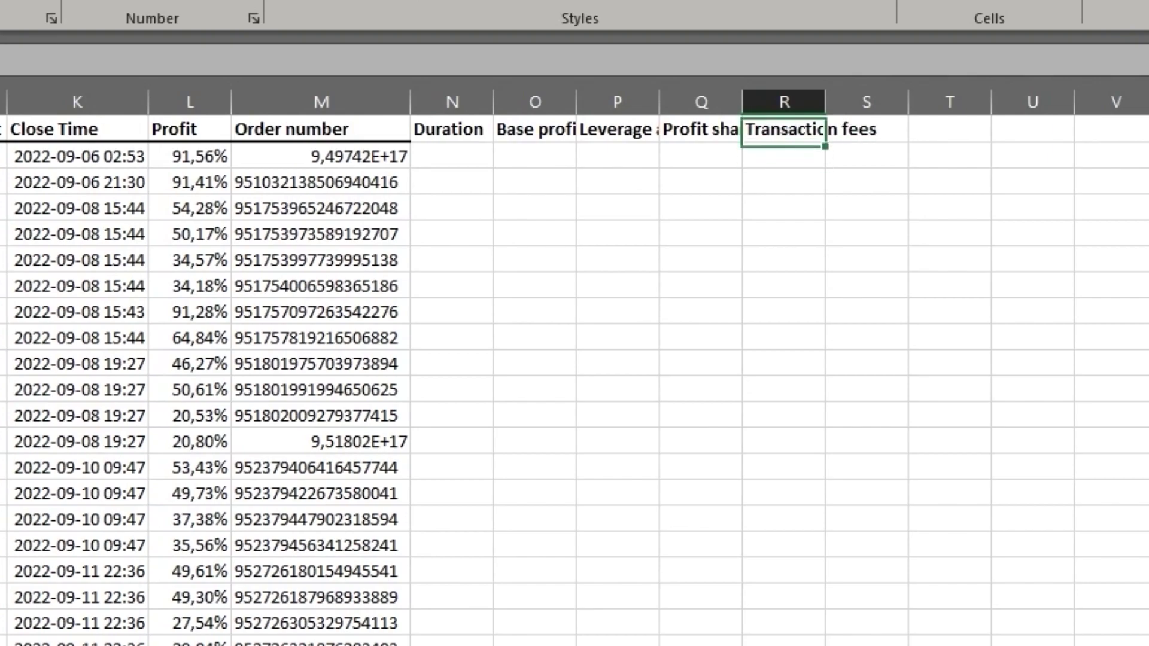
pyautogui.press('Tab')
pyautogui.write('Net profit')
pyautogui.hscroll(3, 1005, 248)
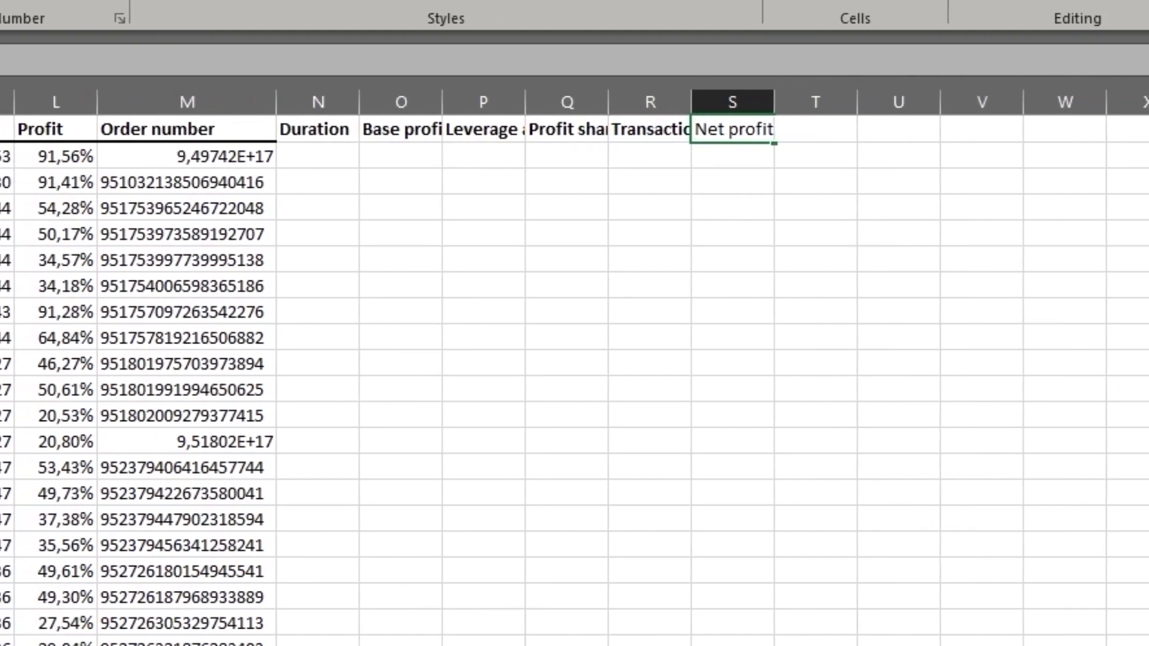
pyautogui.press('Tab')
pyautogui.press('Tab')
# Type the TRADER DATA title with Trader name:, Trader ID: and Profit share: beneath it.
pyautogui.write('RADER')
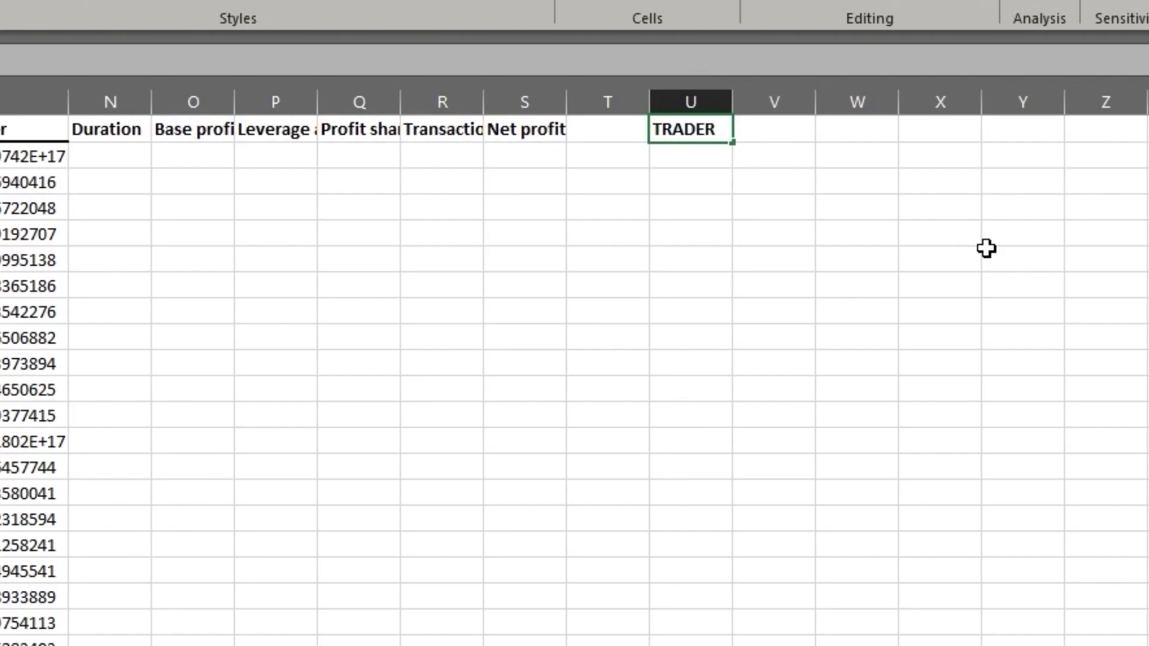
pyautogui.write(' DATA')
pyautogui.press('Return')
pyautogui.write('Trade')
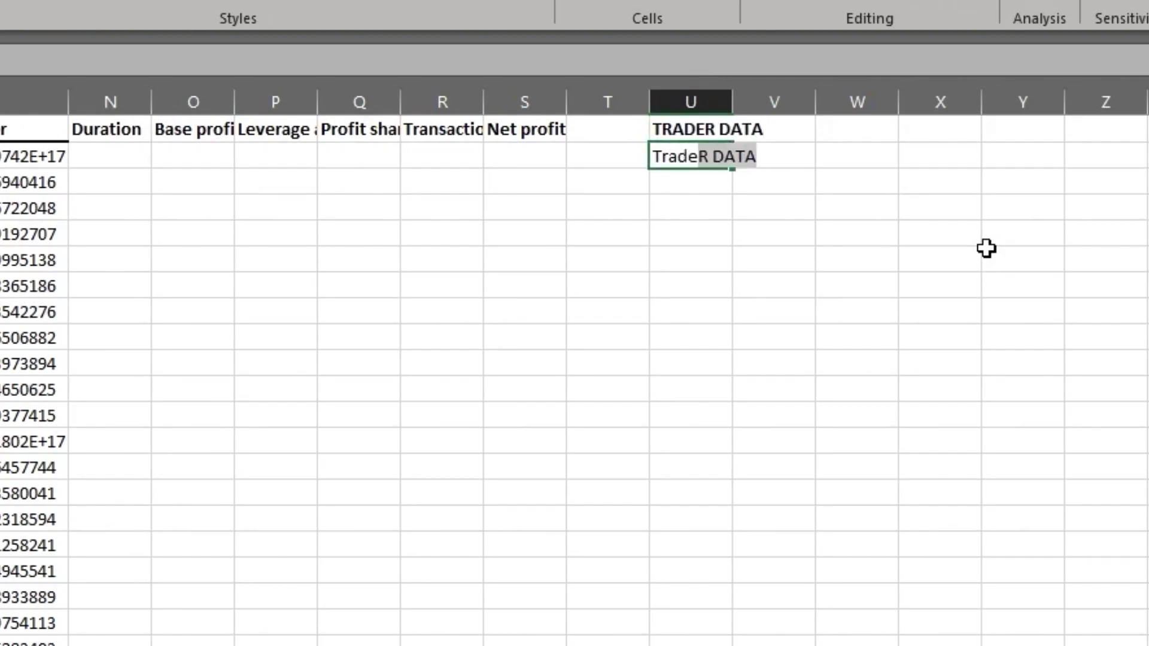
pyautogui.write('r name:')
pyautogui.press('Return')
pyautogui.write('T')
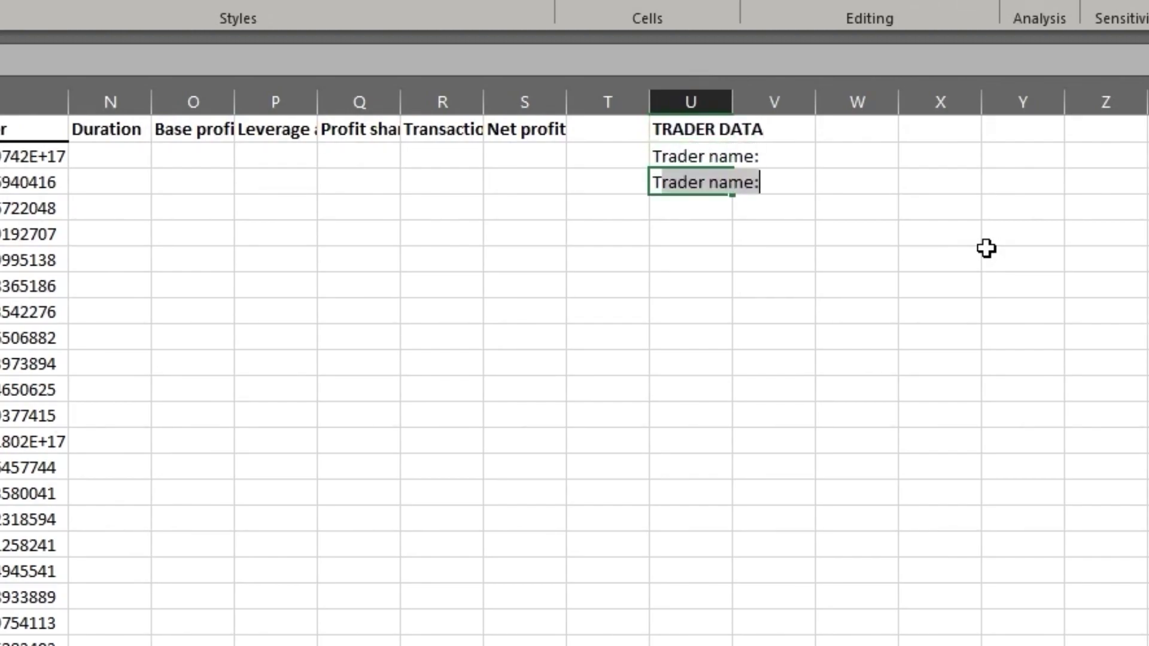
pyautogui.write('rader ID:')
pyautogui.press('Return')
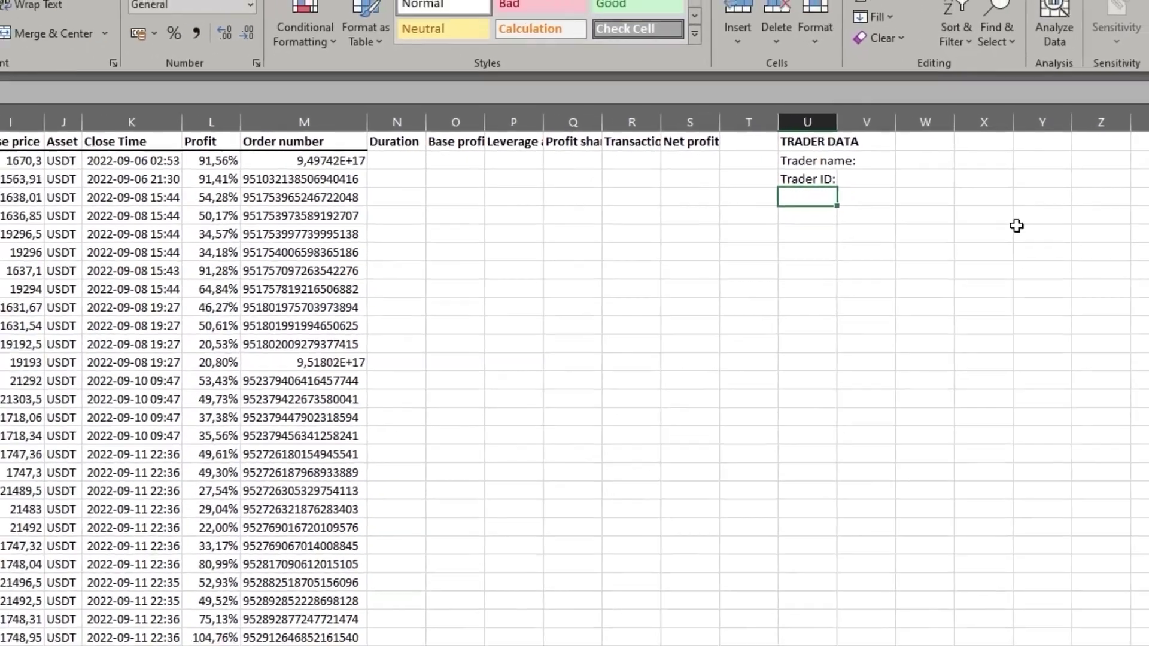
pyautogui.write('Pro')
pyautogui.write('fit share')
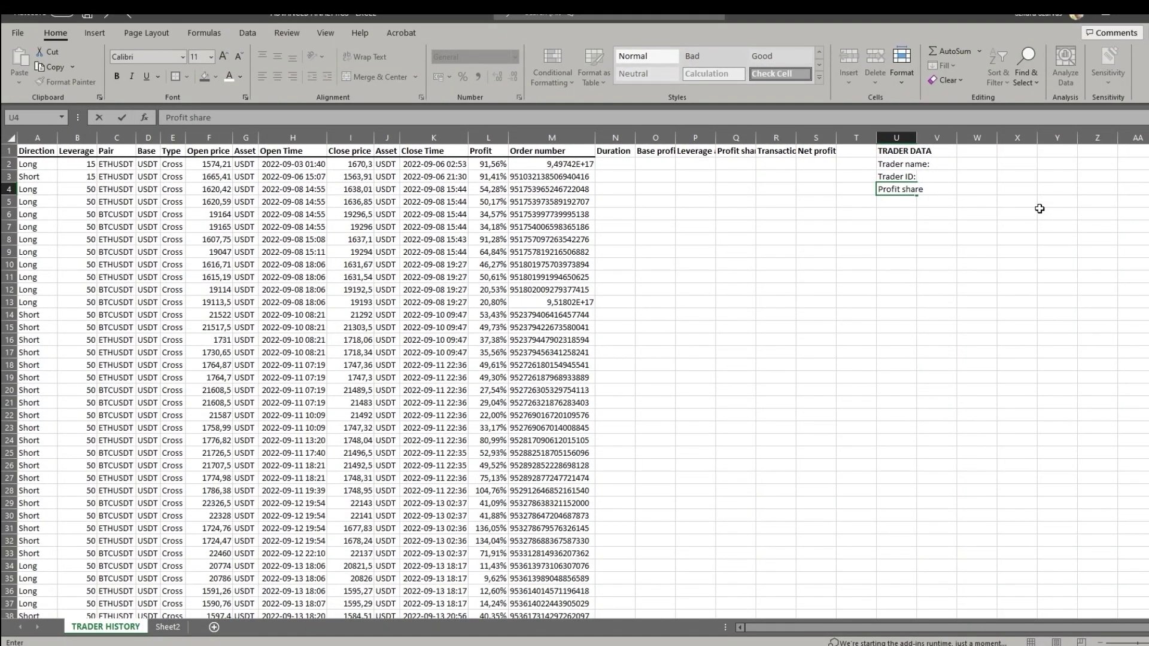
pyautogui.write(':')
pyautogui.press('Return')
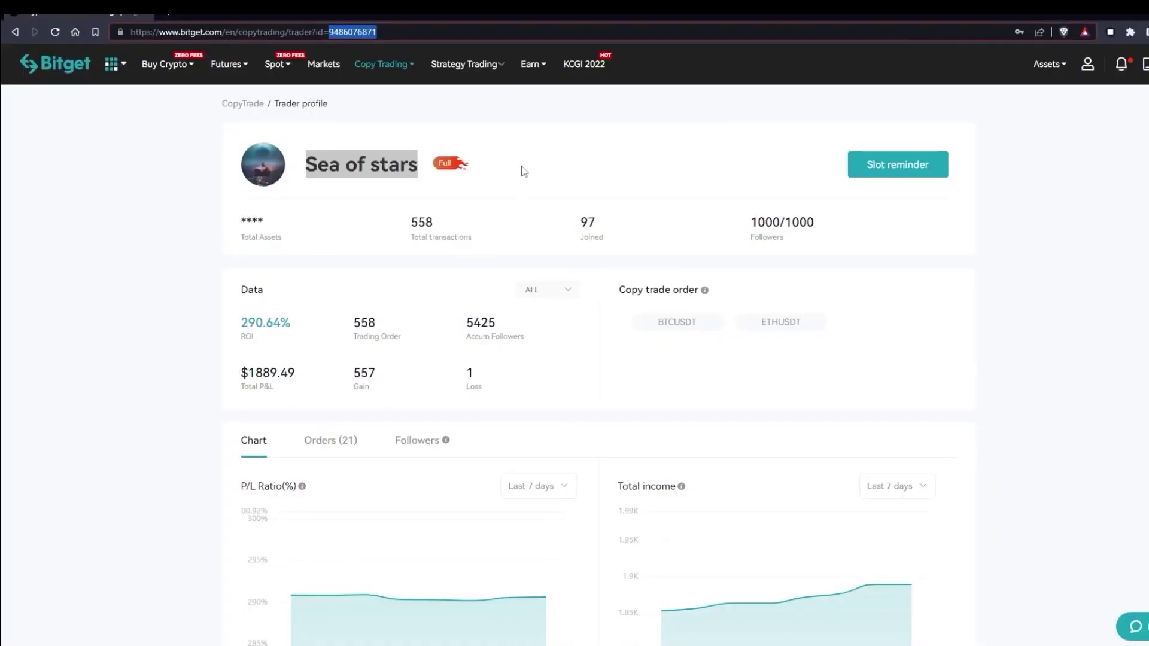
# Copy the trader name 'Sea of stars' from the Bitget profile into the Trader name cell.
pyautogui.click(302, 165)
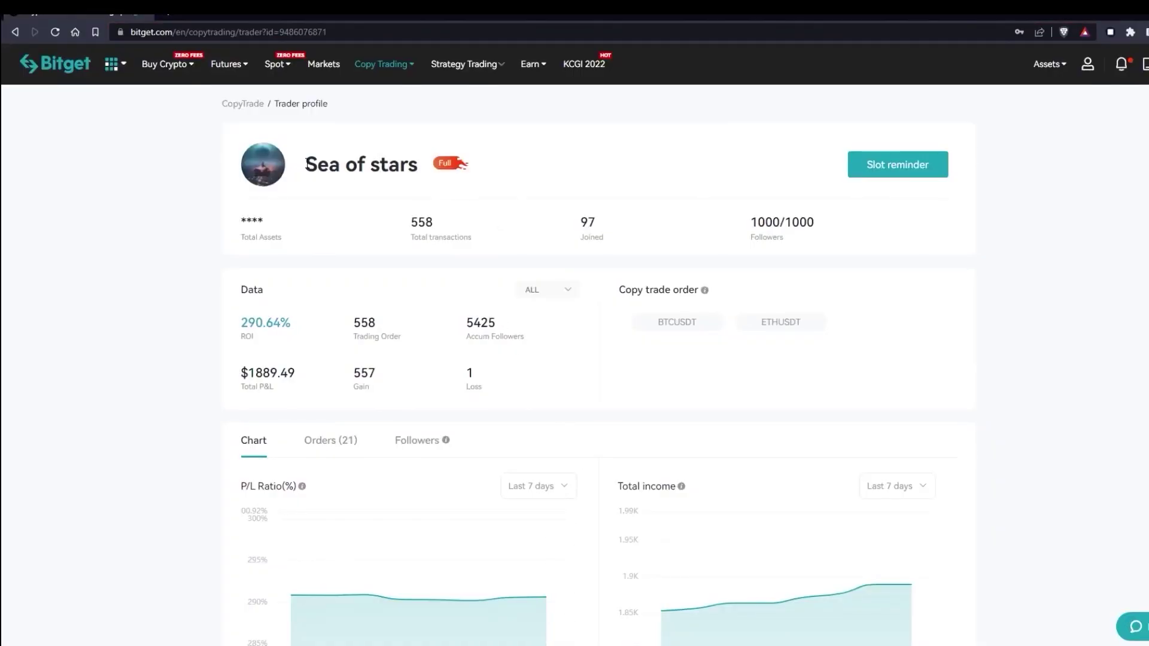
pyautogui.moveTo(306, 166); pyautogui.dragTo(423, 173)
pyautogui.hotkey('ctrl', 'c')
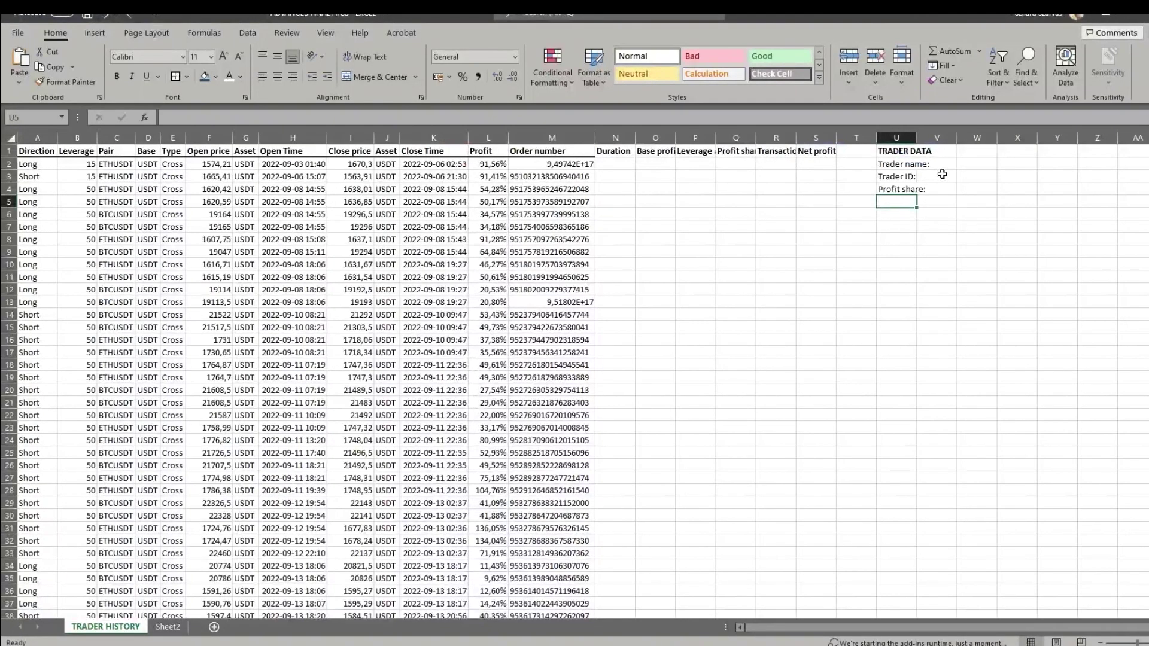
pyautogui.click(884, 164)
pyautogui.click(944, 160)
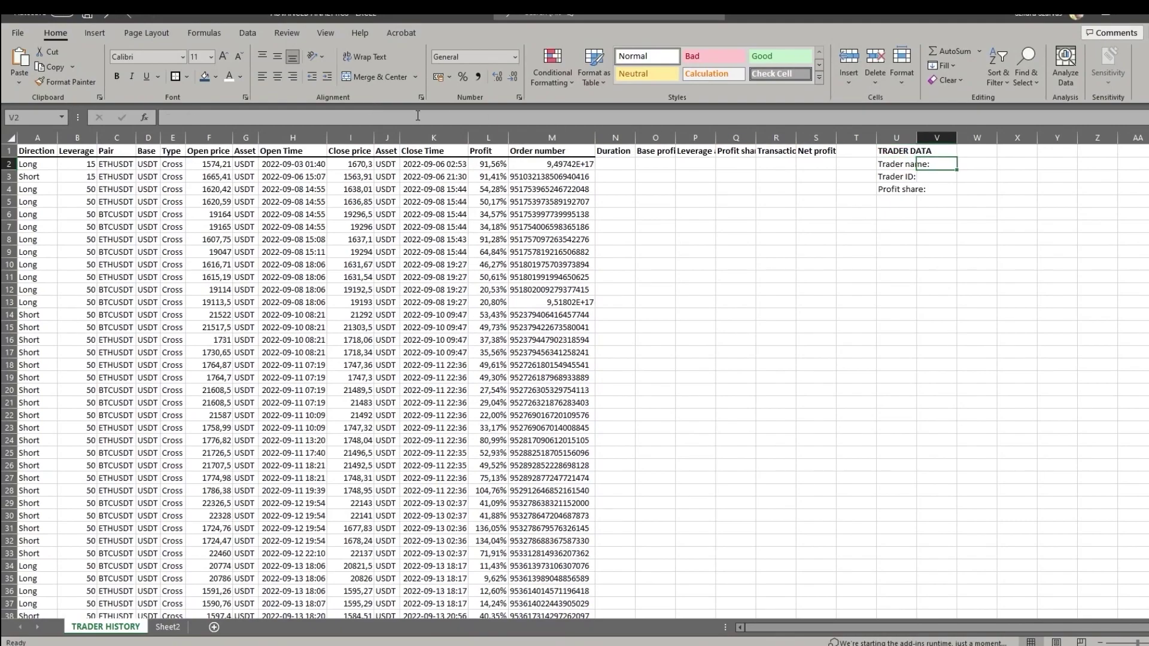
pyautogui.click(409, 118)
pyautogui.hotkey('ctrl', 'v')
pyautogui.press('Return')
# Copy the trader ID from the profile page URL into the Trader ID cell.
pyautogui.hotkey('alt', 'Tab')
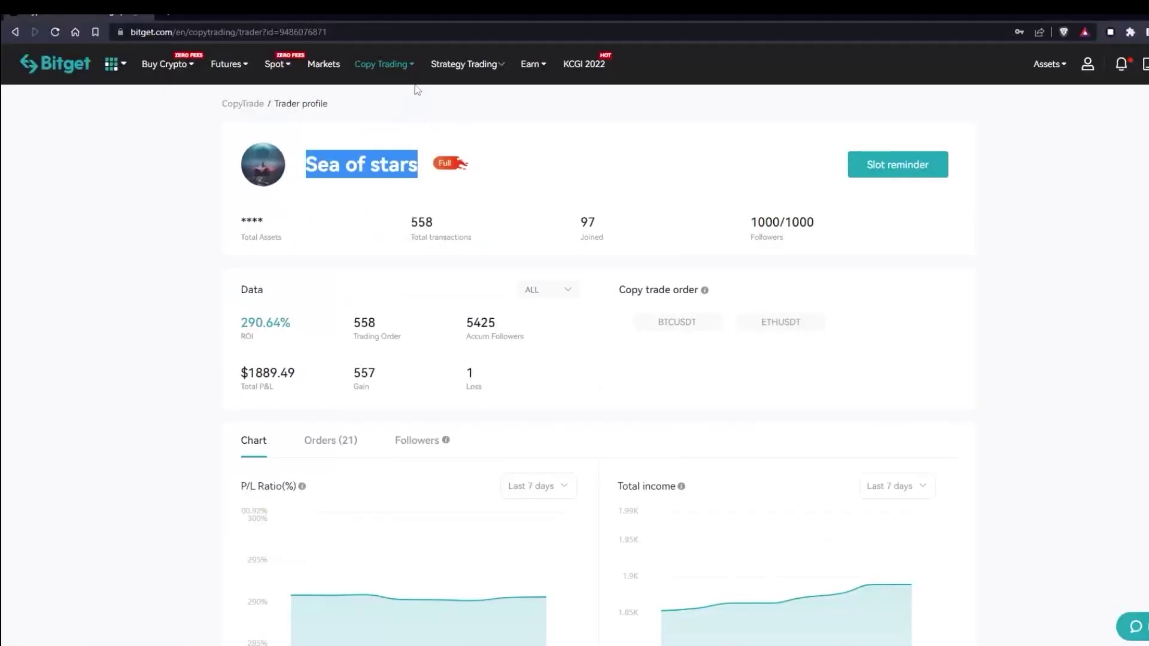
pyautogui.moveTo(326, 31); pyautogui.dragTo(283, 46)
pyautogui.hotkey('ctrl', 'c')
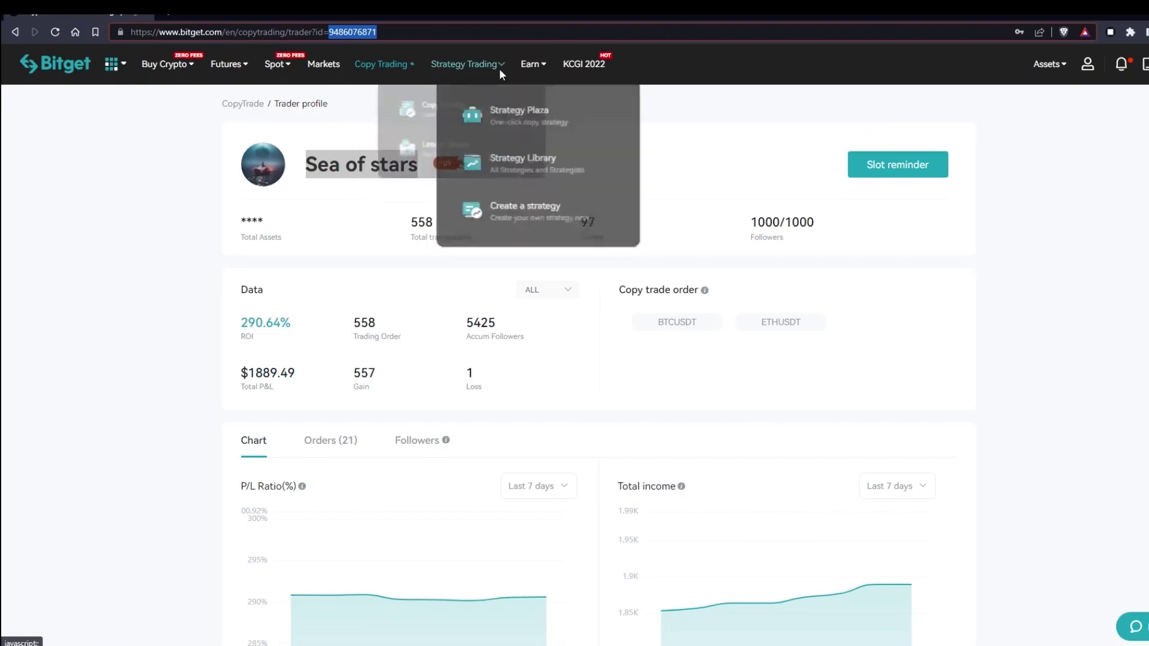
pyautogui.hotkey('alt', 'Tab')
pyautogui.hotkey('ctrl', 'v')
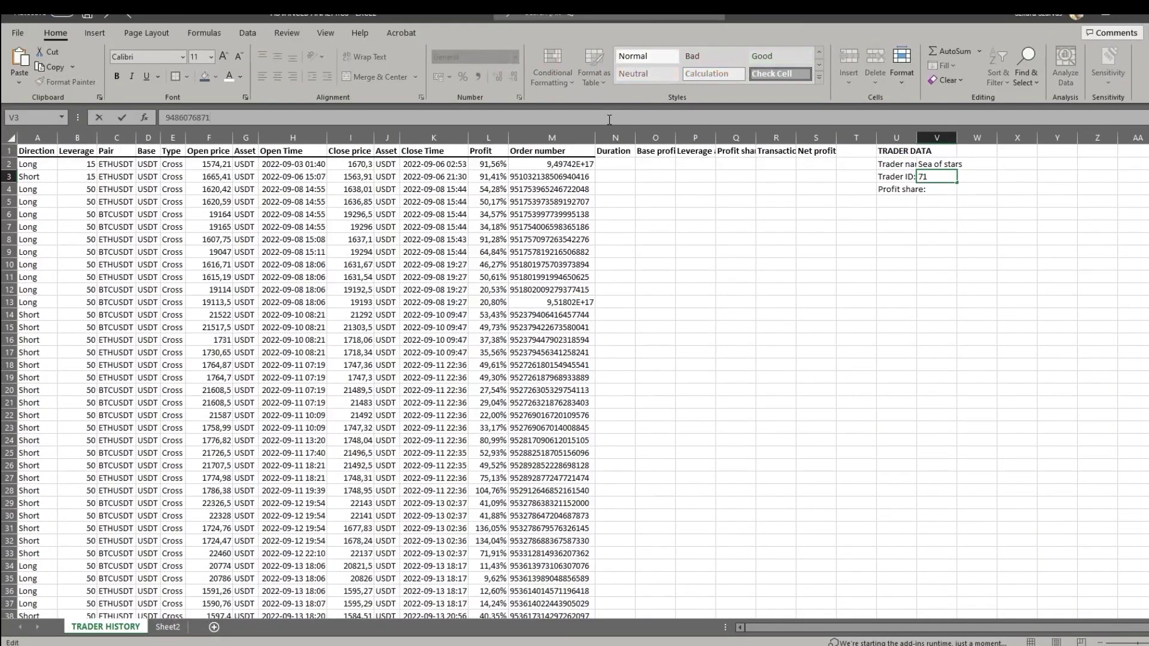
# Enter a 10% profit share and add the USER DATA heading.
pyautogui.press('Return')
pyautogui.write('10%')
pyautogui.press('Return')
pyautogui.click(896, 215)
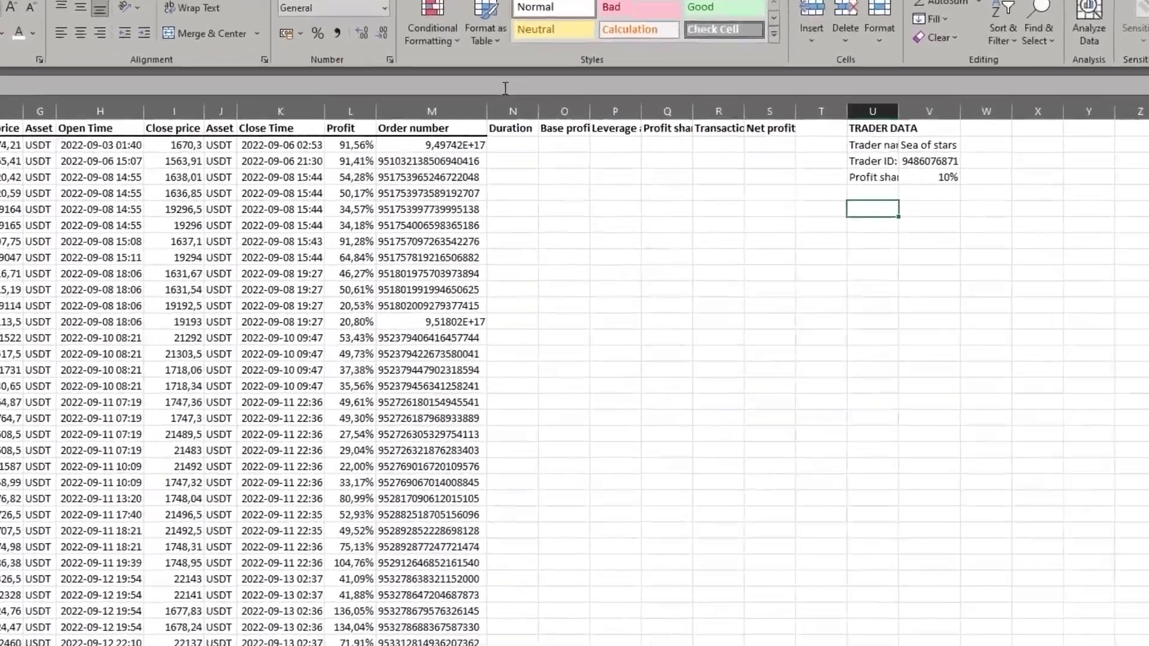
pyautogui.write('USER DATA')
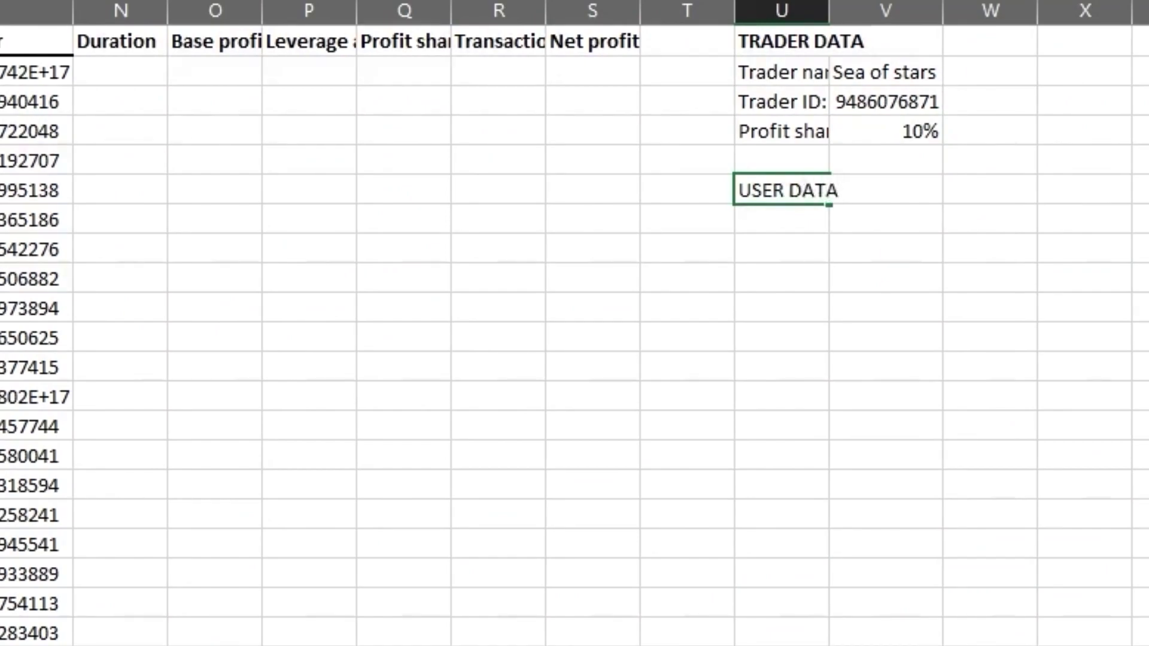
pyautogui.press('Return')
# Enter BUDGET 1000, Lot size 10 and Leverage 10 under USER DATA.
pyautogui.write('UDGET')
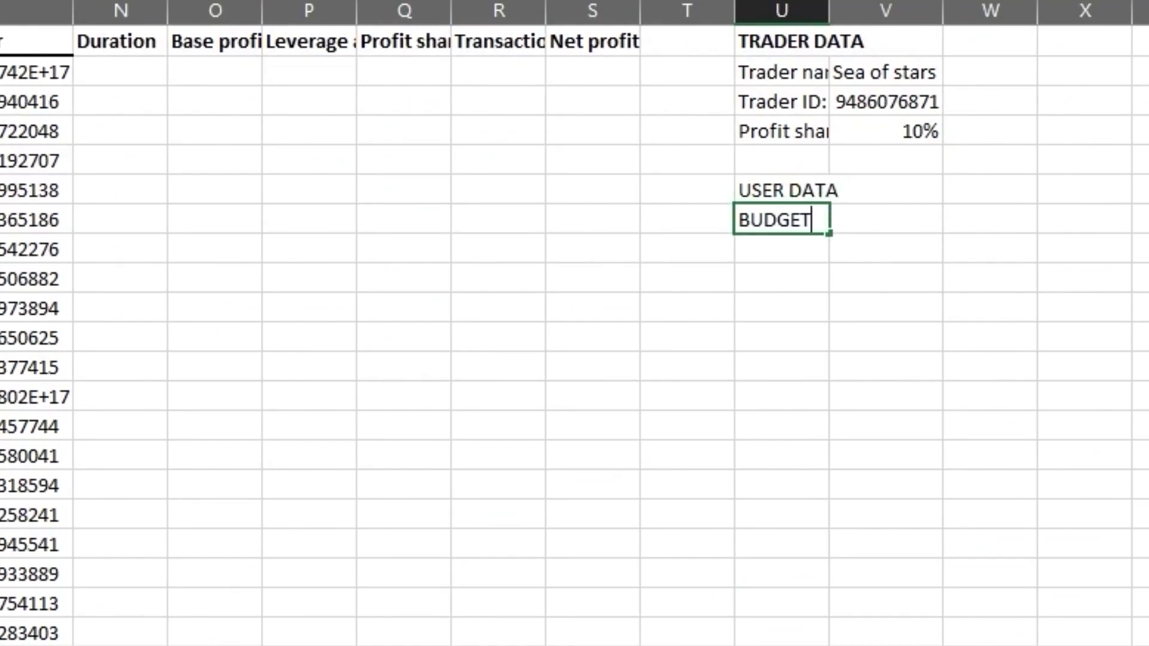
pyautogui.press('Tab')
pyautogui.write('000')
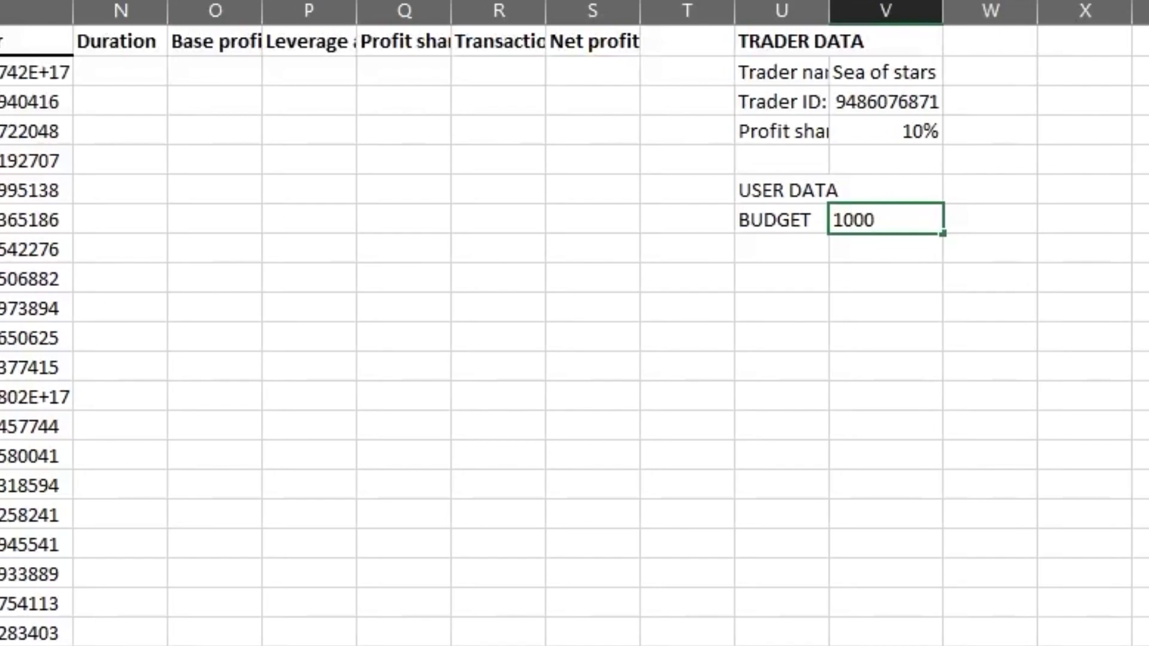
pyautogui.press('Return')
pyautogui.write('Lot')
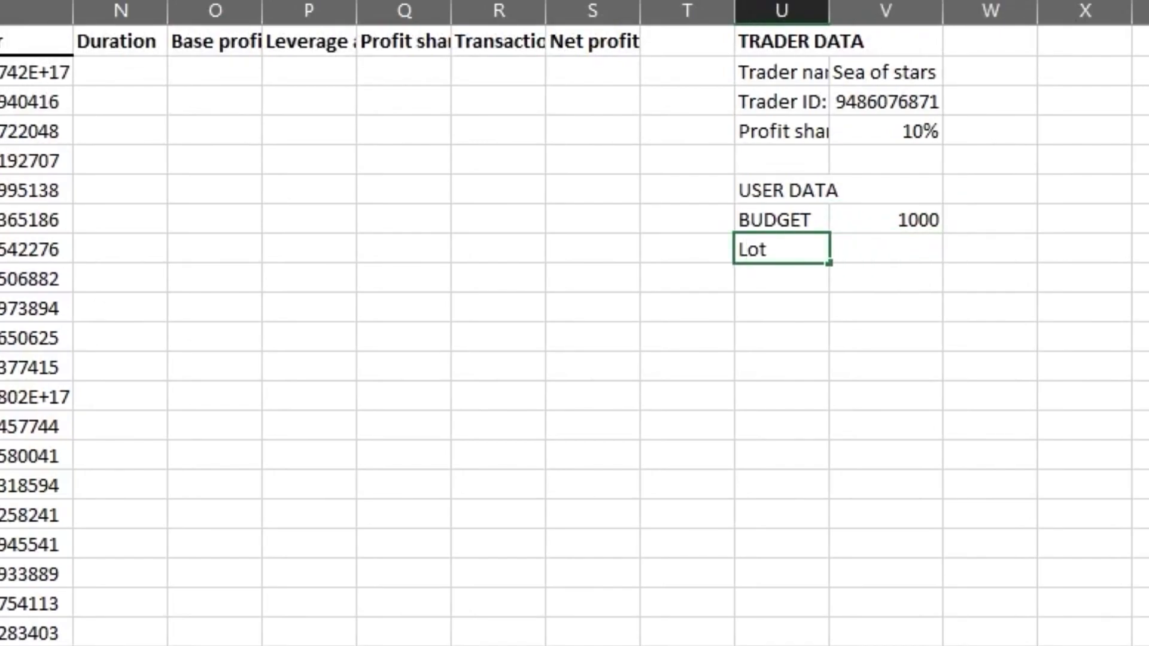
pyautogui.write(' size')
pyautogui.press('Tab')
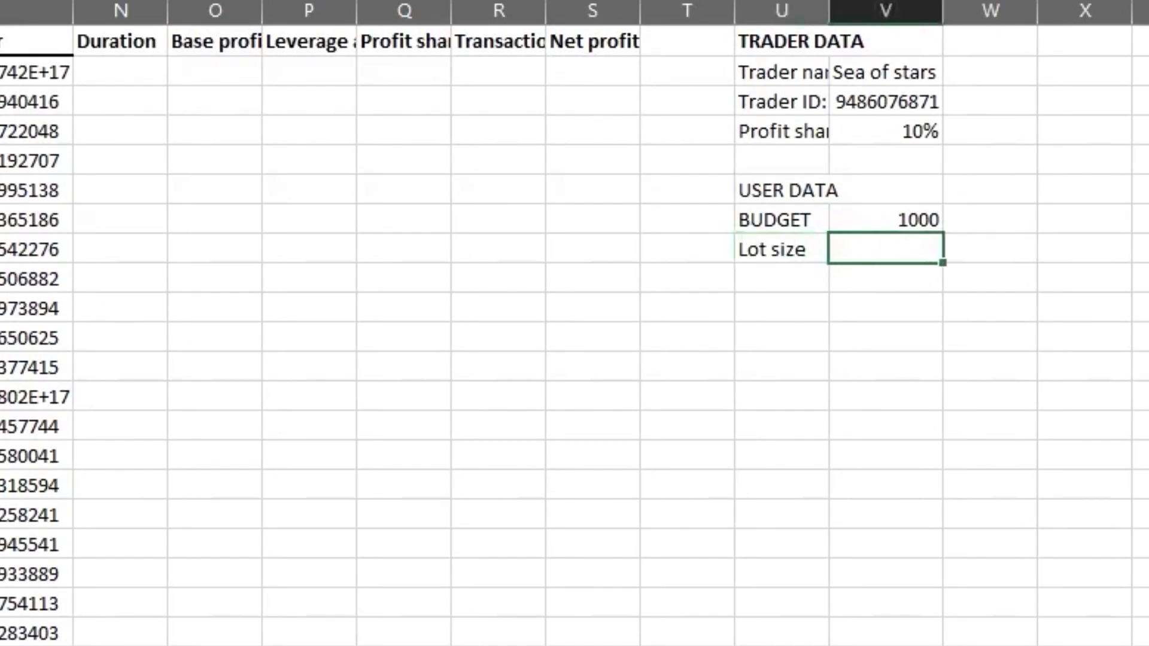
pyautogui.write('10')
pyautogui.press('Return')
pyautogui.write('Leverage')
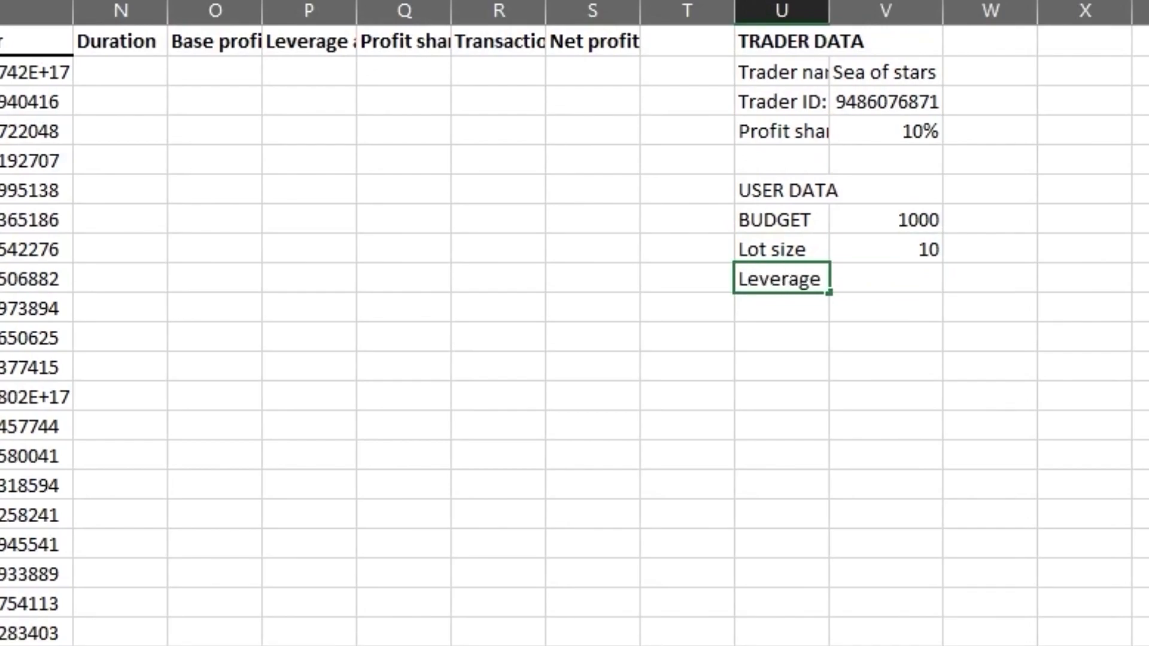
pyautogui.press('Tab')
pyautogui.write('10')
pyautogui.press('Return')
# Add transaction fee rates, Normal account 0,06% and Discounted account 0,05%, plus a NET PROFIT label.
pyautogui.press('Down')
pyautogui.press('Left')
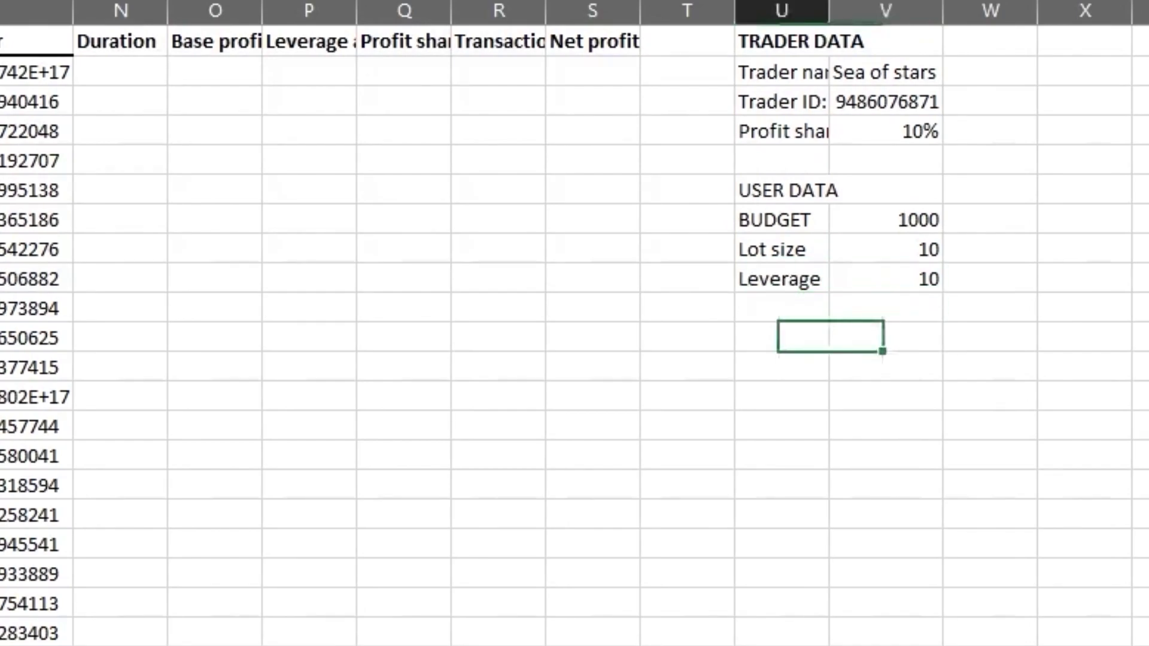
pyautogui.write('Transactiopn')
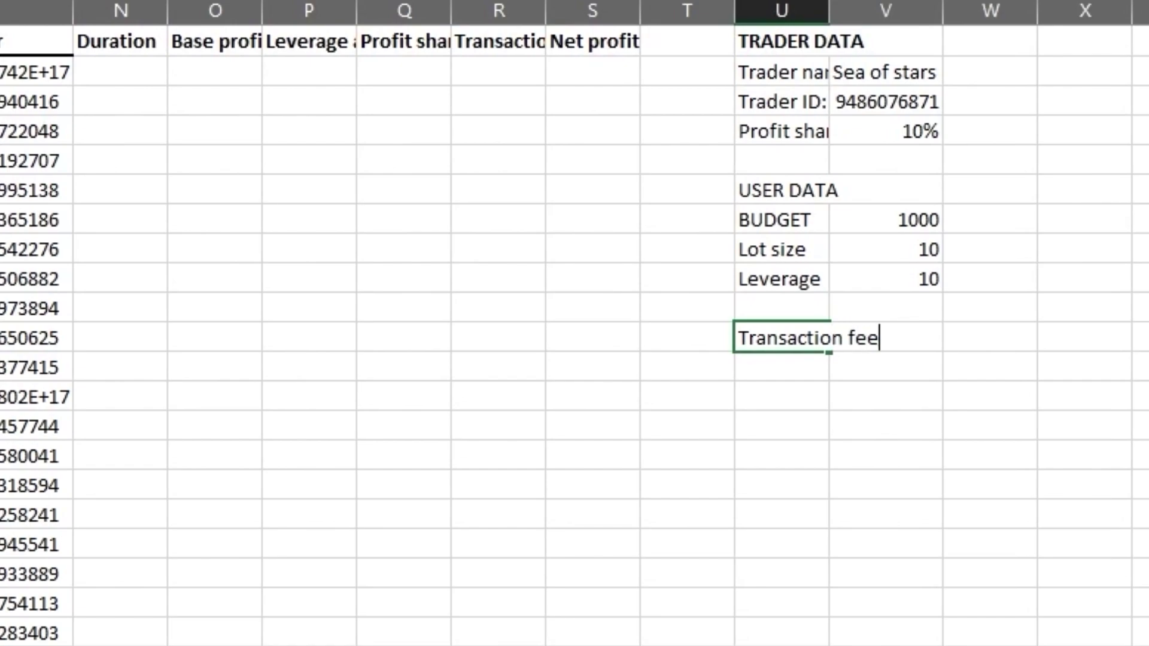
pyautogui.write(' data')
pyautogui.press('Return')
pyautogui.write('Normal a')
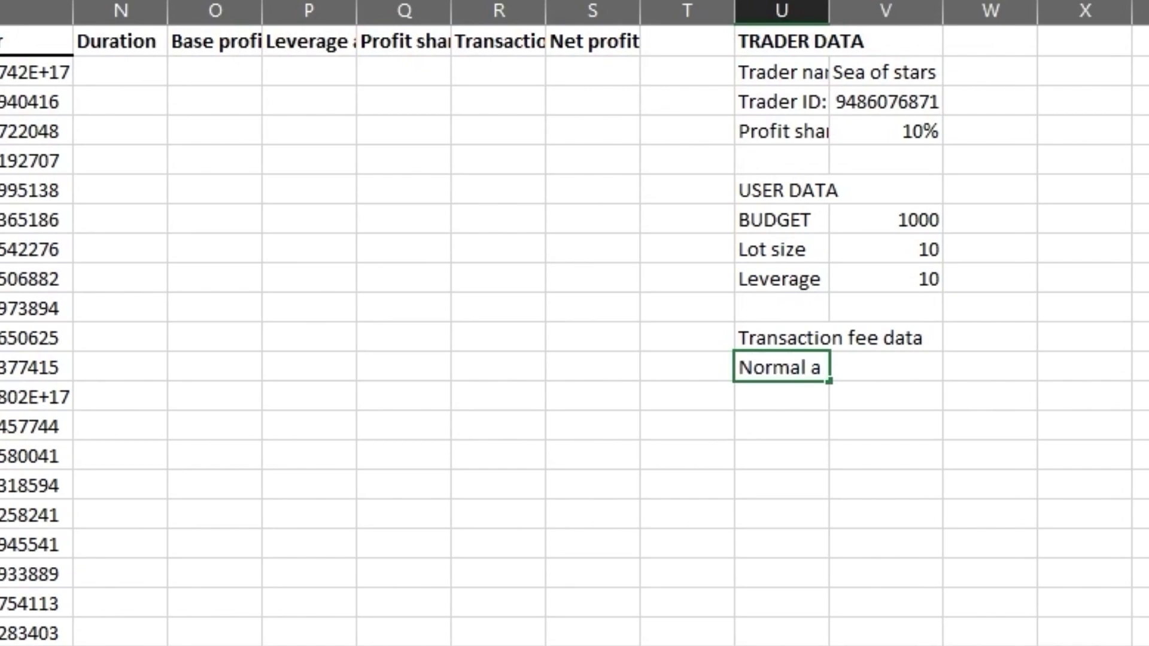
pyautogui.write('ccount')
pyautogui.press('Tab')
pyautogui.write('0,0')
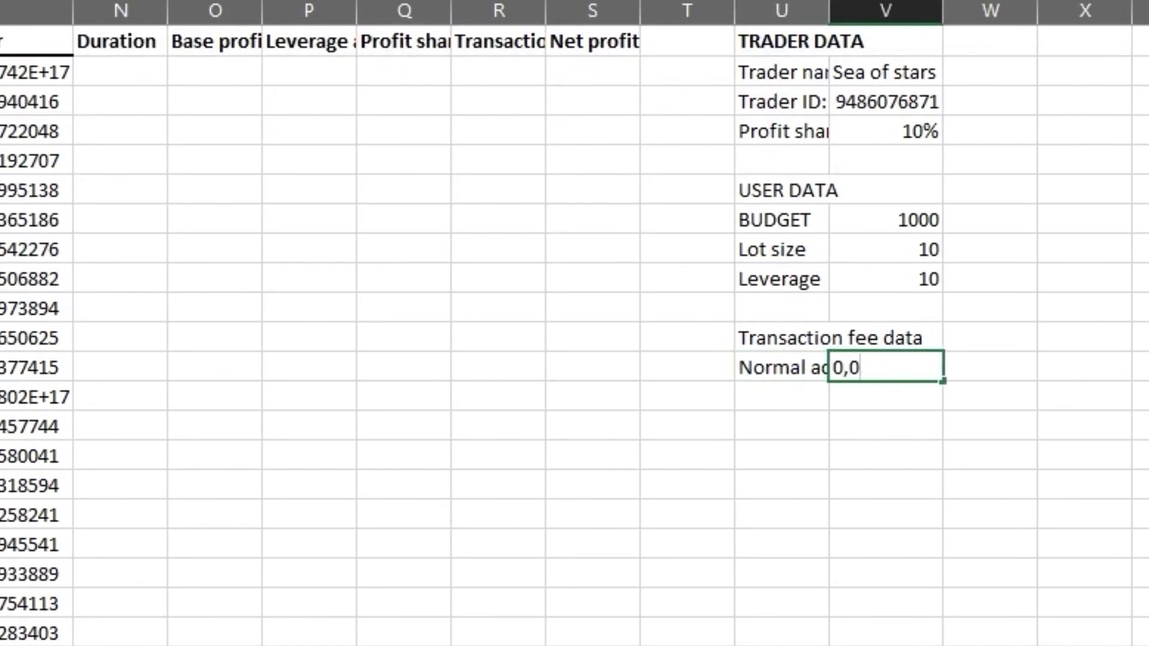
pyautogui.write('6%')
pyautogui.press('Return')
pyautogui.write('Disc')
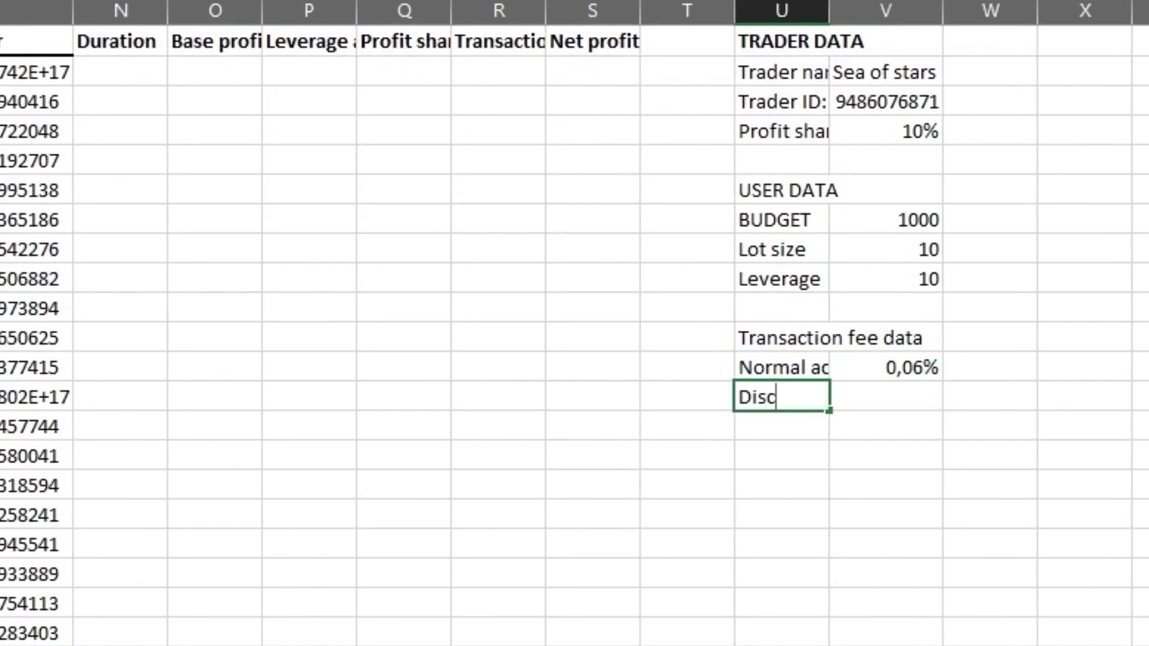
pyautogui.write('ounted account')
pyautogui.press('Tab')
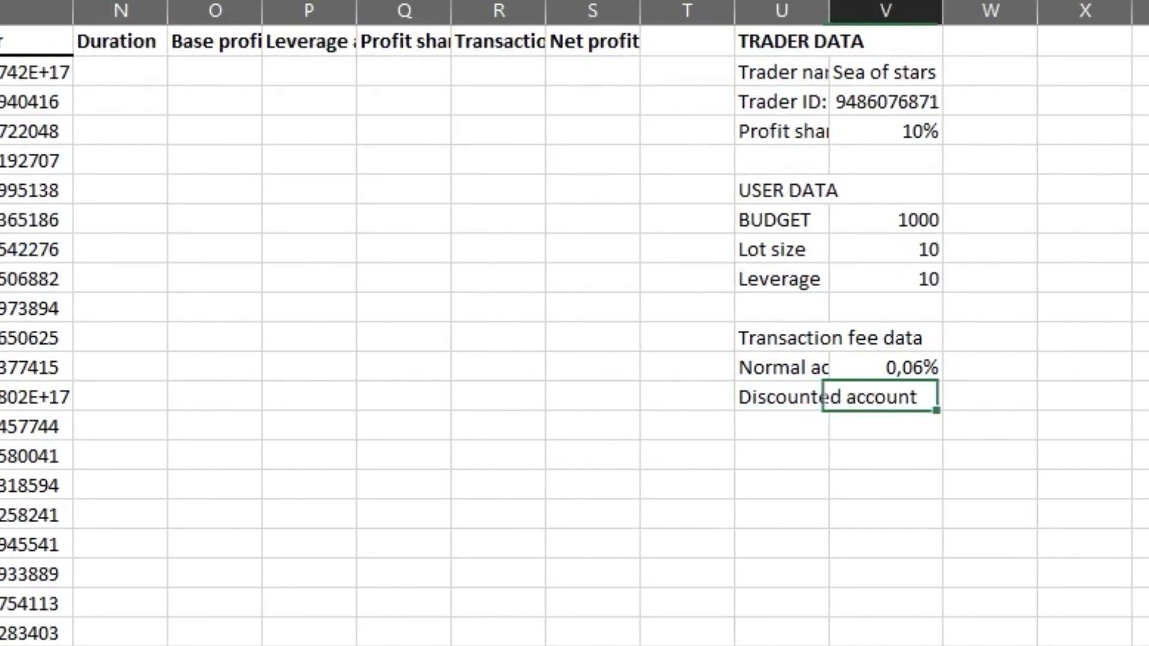
pyautogui.write('0,05%')
pyautogui.press('Return')
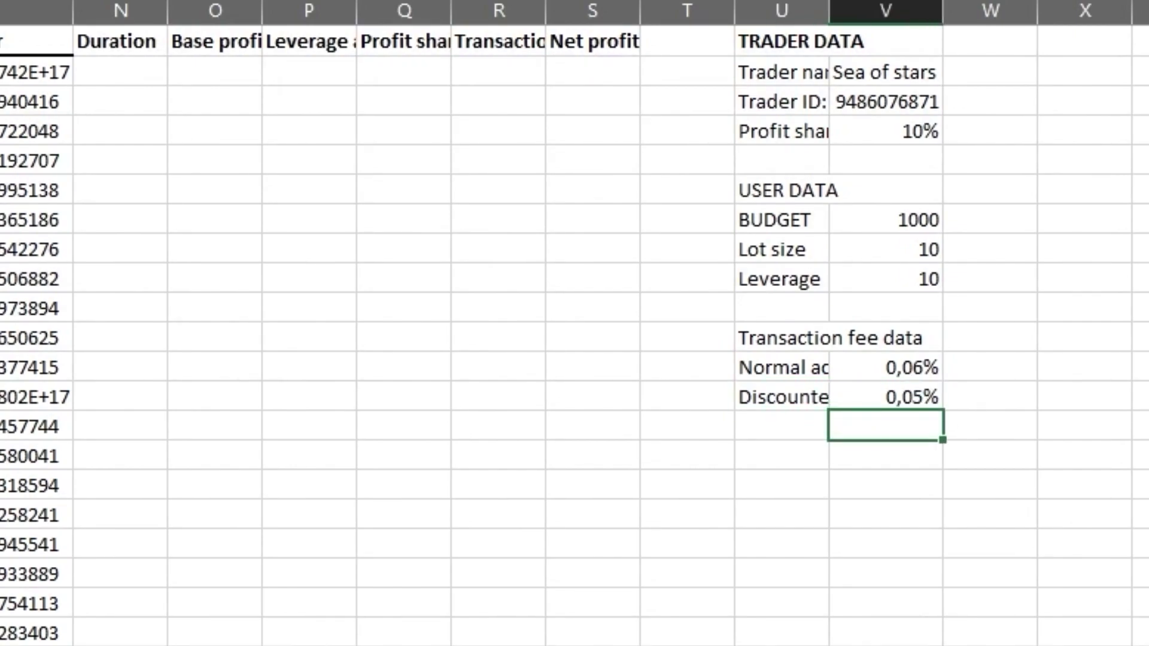
pyautogui.press('Left')
pyautogui.press('Down')
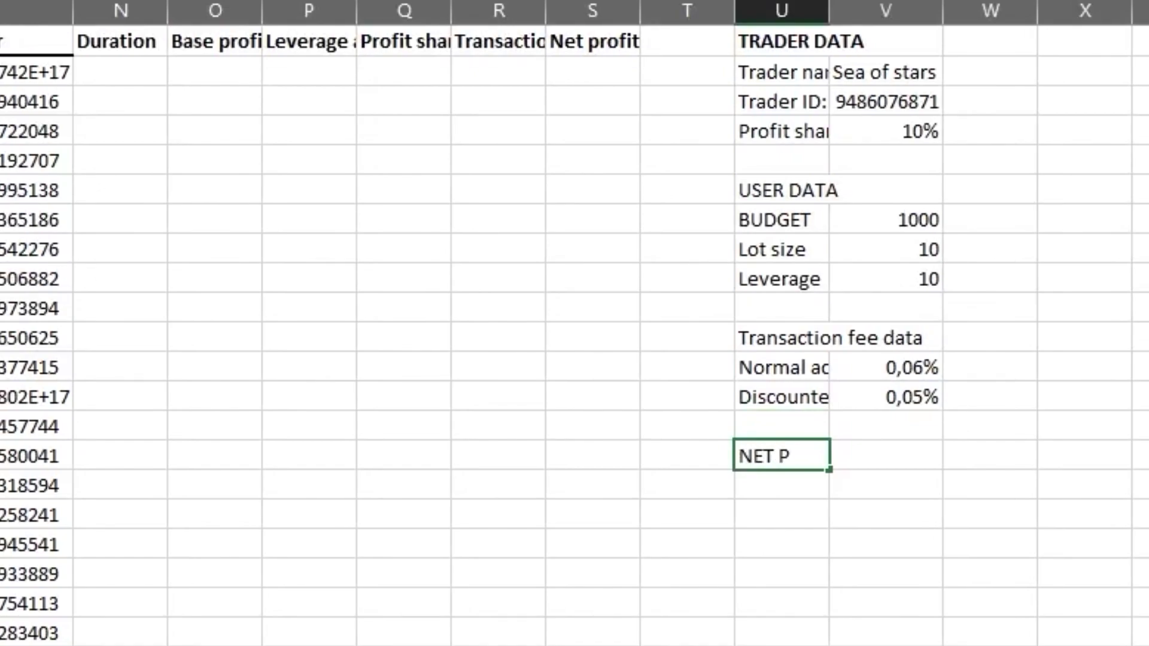
pyautogui.press('Tab')
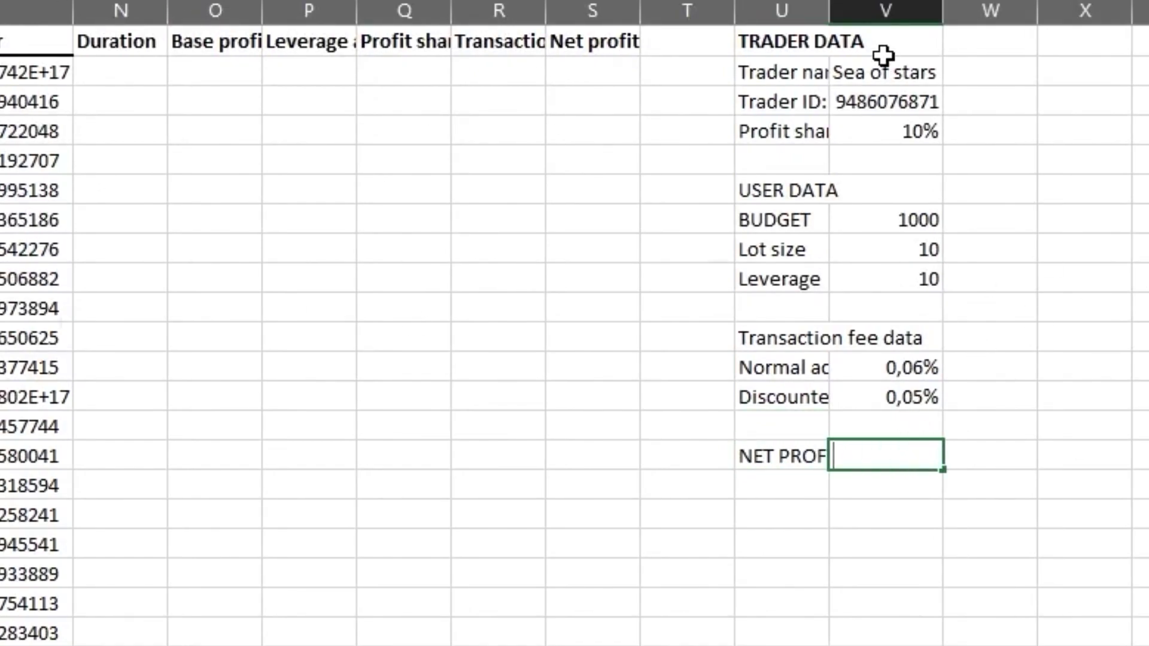
# Style the data blocks, giving the fee block green fill and the NET PROFIT row dark blue.
pyautogui.click(813, 15)
pyautogui.click(820, 45)
pyautogui.moveTo(819, 45); pyautogui.dragTo(860, 123)
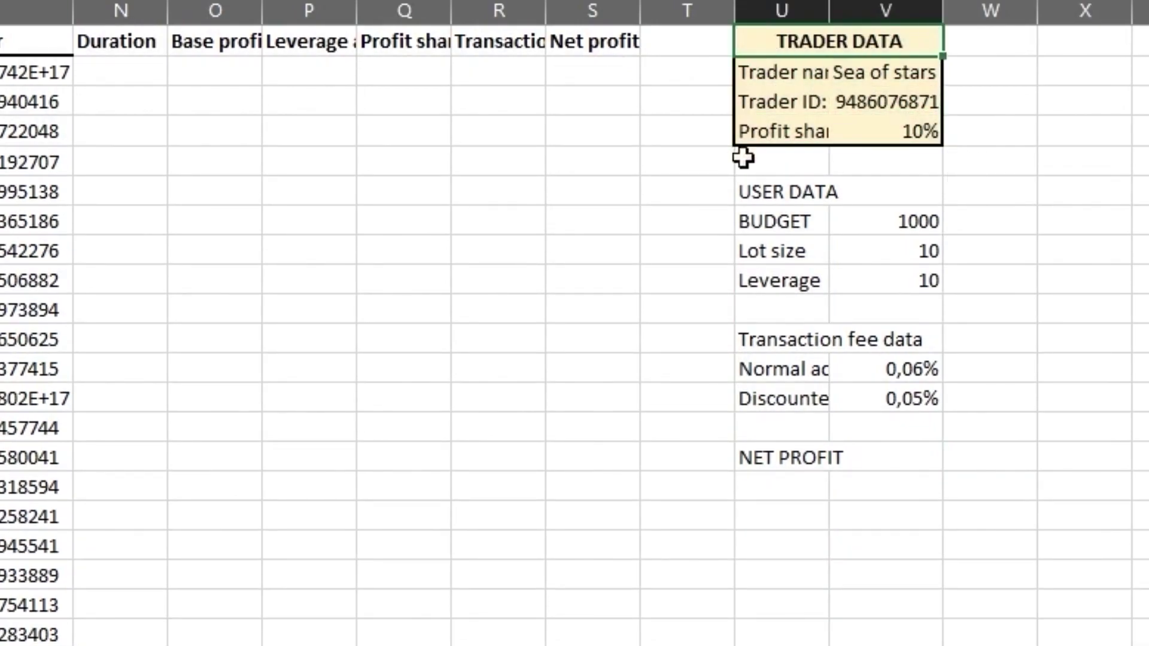
pyautogui.moveTo(742, 191); pyautogui.dragTo(859, 267)
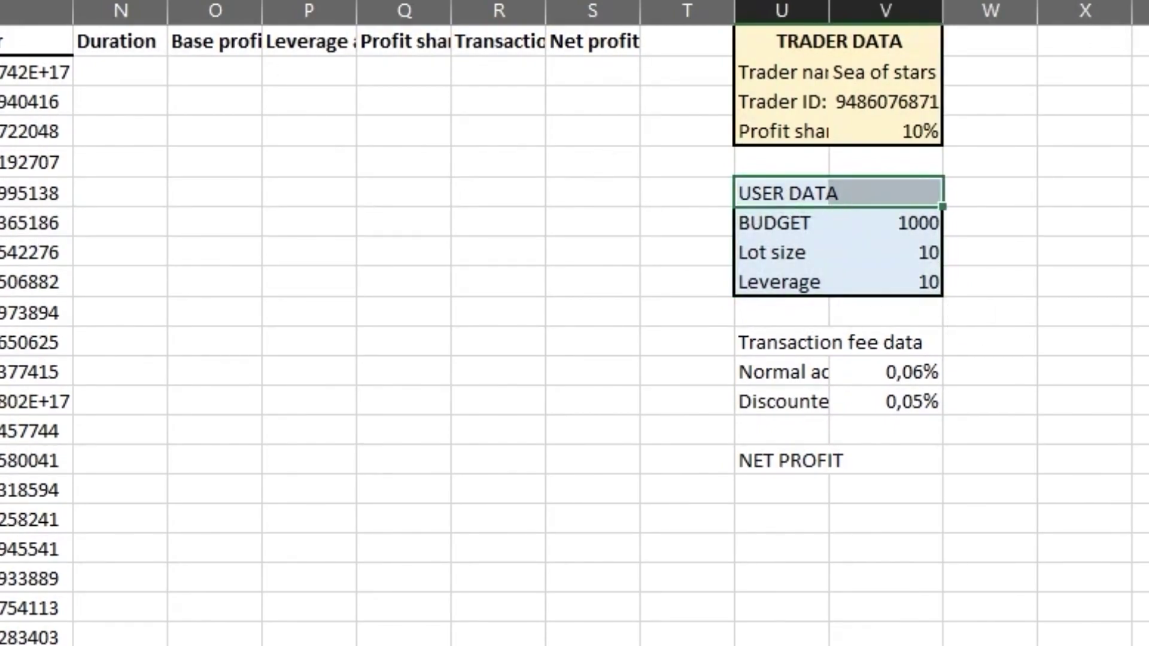
pyautogui.moveTo(778, 342); pyautogui.dragTo(885, 401)
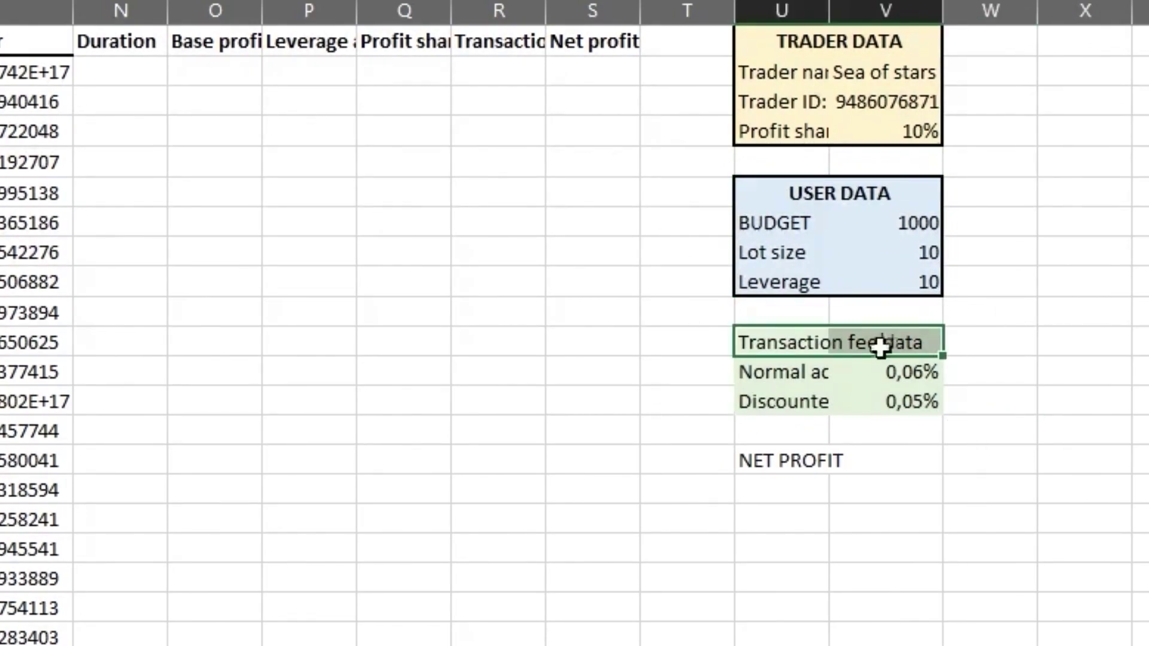
pyautogui.click(689, 407)
pyautogui.moveTo(741, 463); pyautogui.dragTo(897, 464)
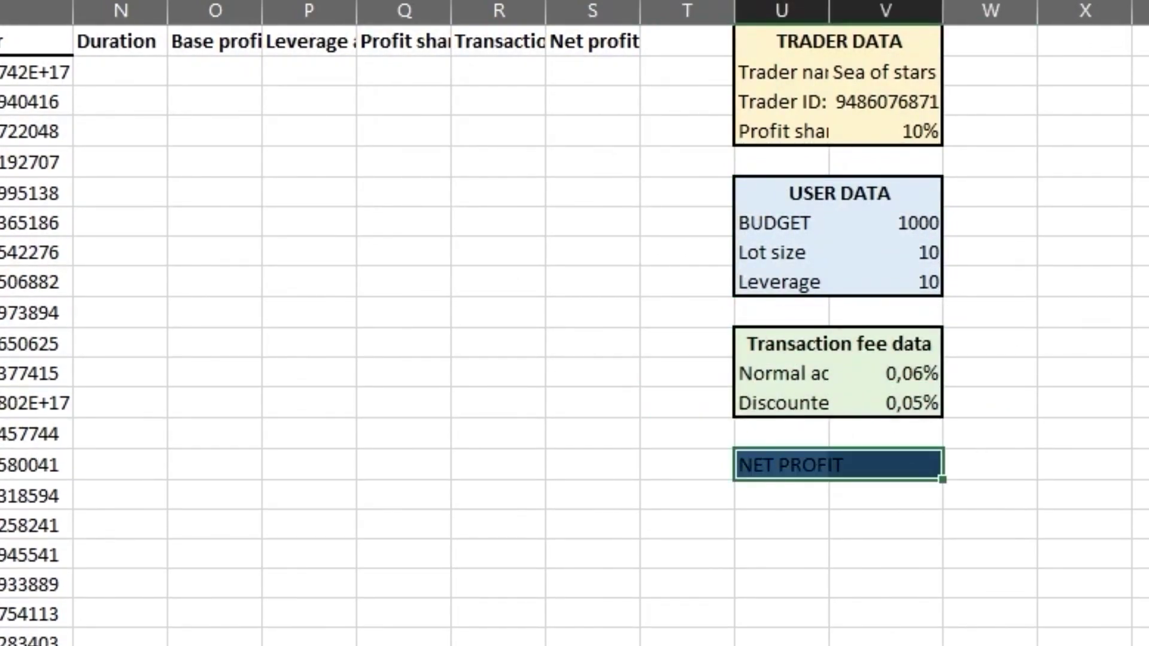
# Show the budget and lot size values in dollar Accounting format.
pyautogui.moveTo(921, 223); pyautogui.dragTo(921, 256)
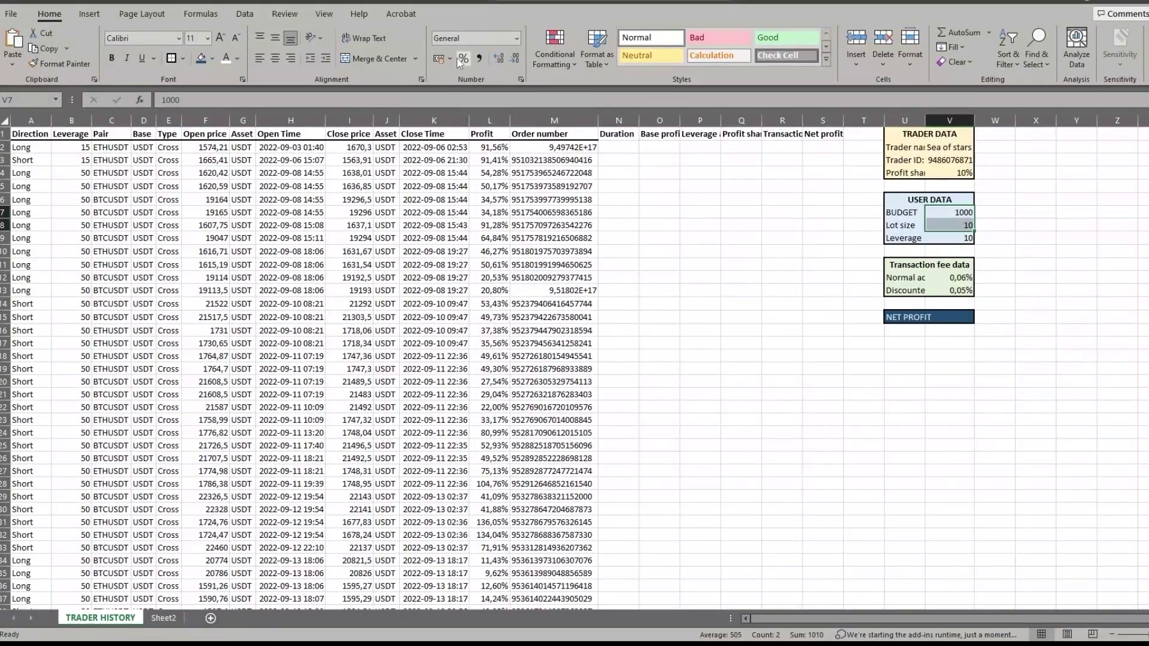
pyautogui.click(449, 58)
pyautogui.click(473, 95)
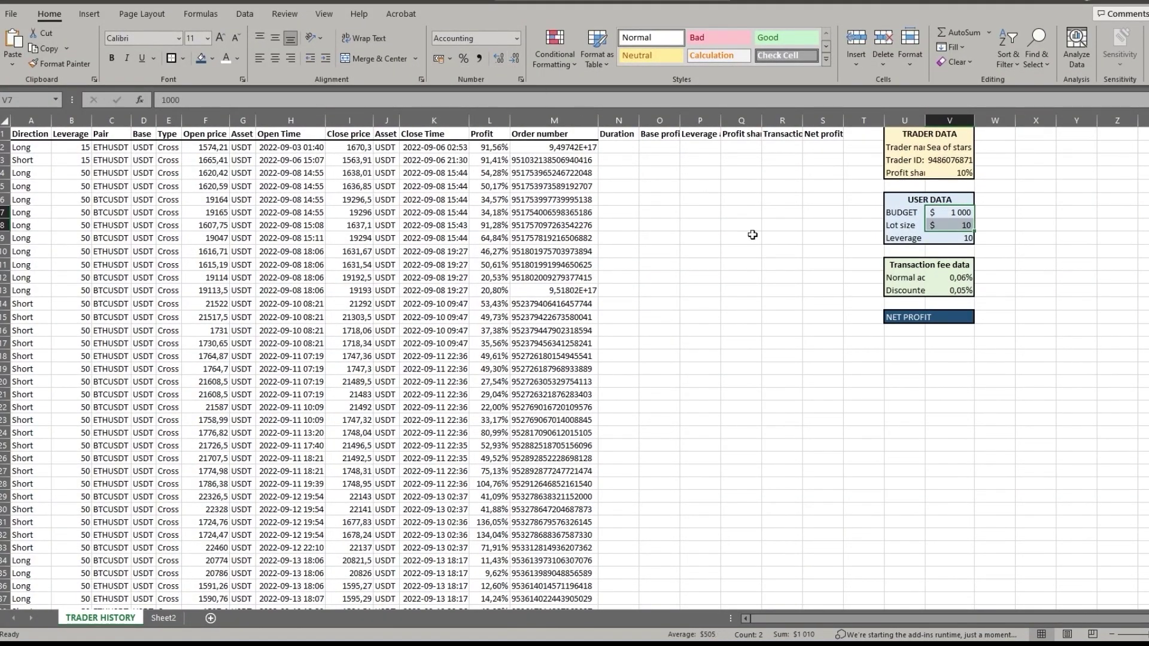
pyautogui.click(950, 396)
pyautogui.click(950, 420)
# AutoFit columns N through X to their contents.
pyautogui.moveTo(619, 120); pyautogui.dragTo(926, 121)
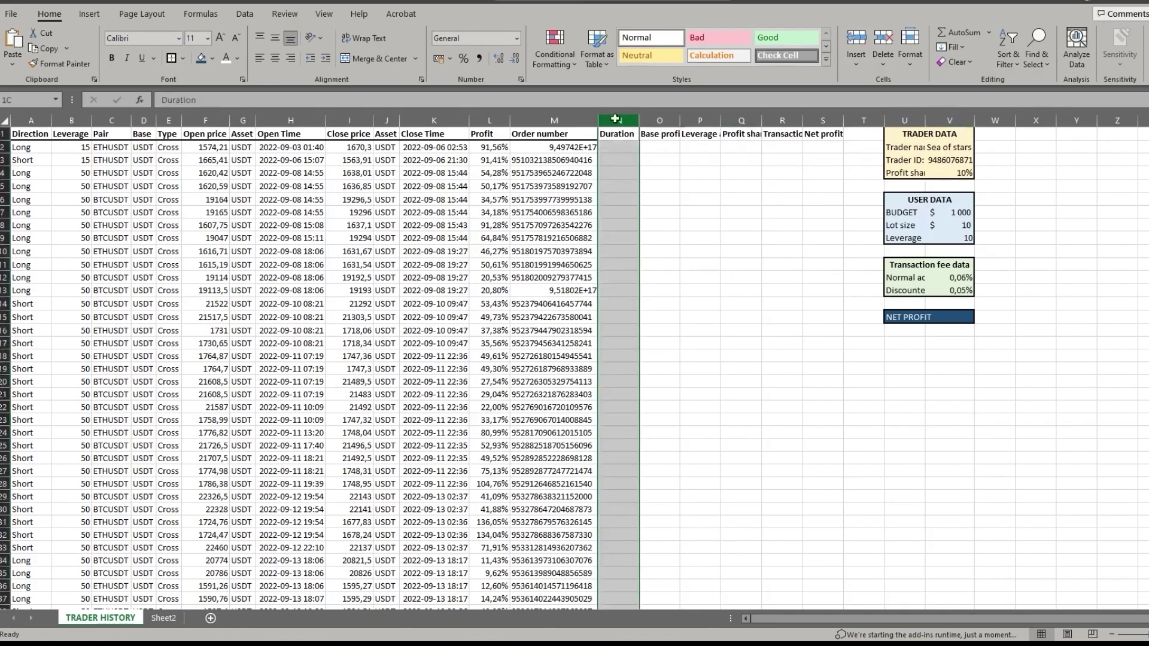
pyautogui.doubleClick(926, 121)
pyautogui.click(993, 382)
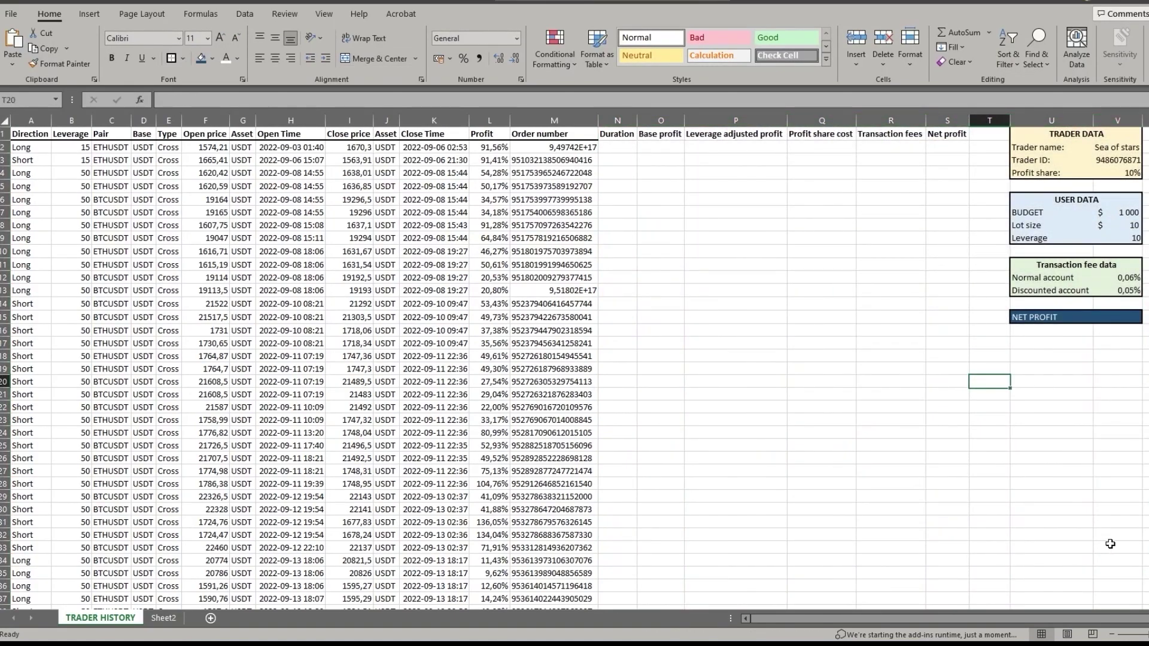
# Fill the Duration column with close minus open time, shown with two decimals.
pyautogui.click(618, 147)
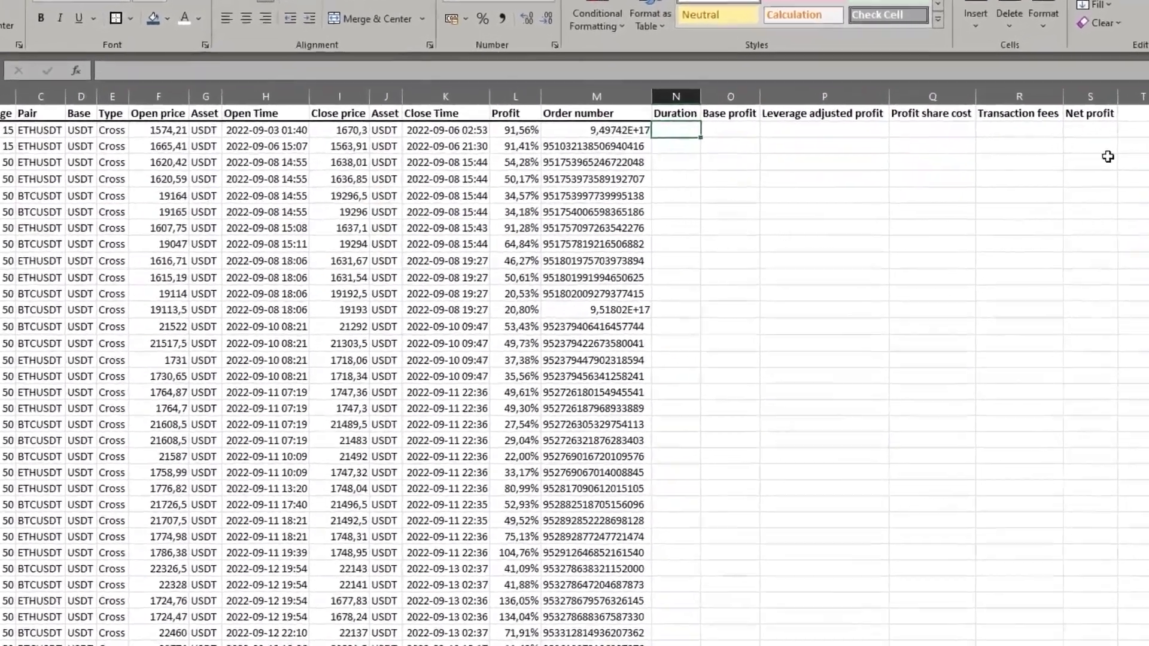
pyautogui.write('=')
pyautogui.press('Left')
pyautogui.press('Left')
pyautogui.press('Left')
pyautogui.write('-')
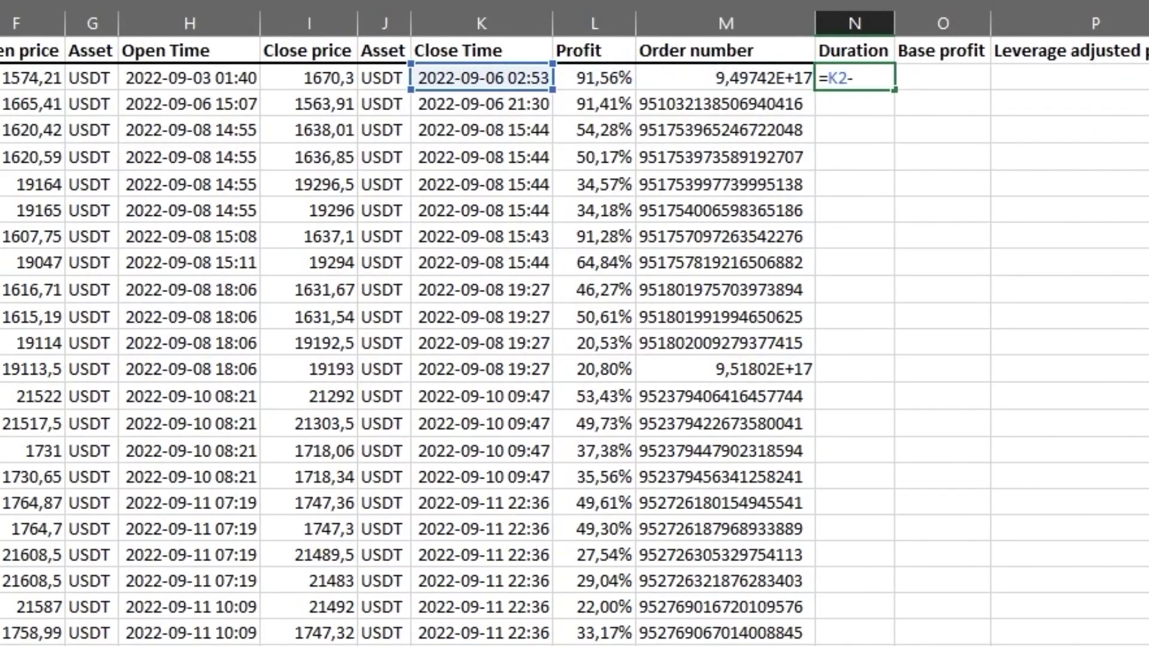
pyautogui.press('Left')
pyautogui.press('Left')
pyautogui.press('Left')
pyautogui.press('Left')
pyautogui.press('Left')
pyautogui.press('Left')
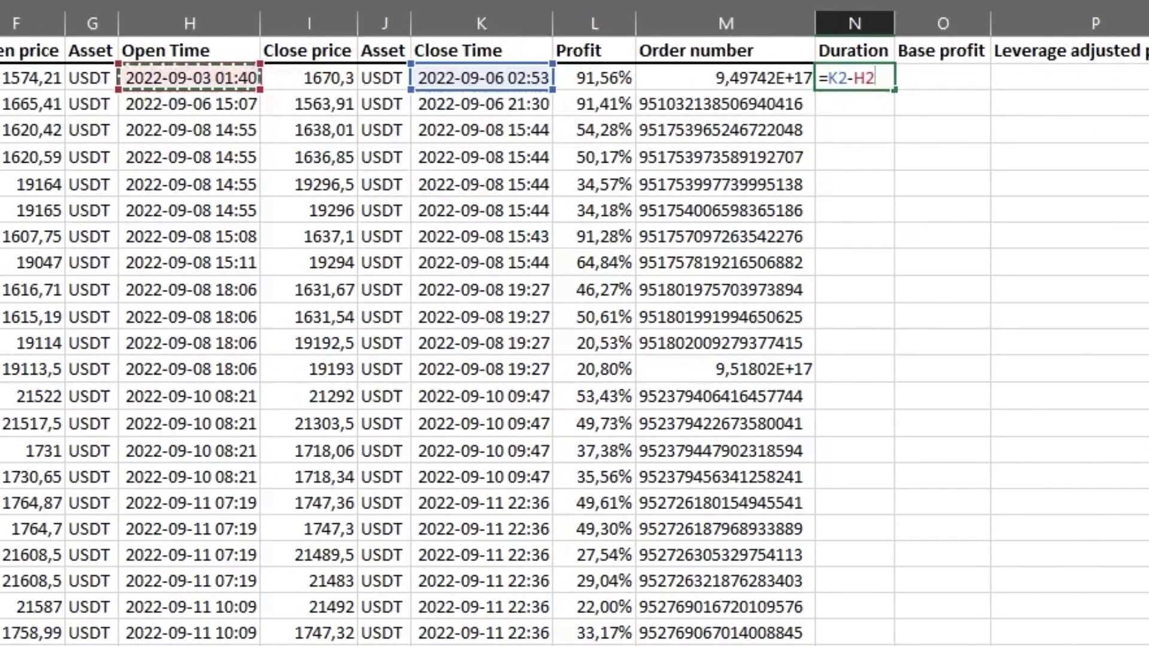
pyautogui.press('Return')
pyautogui.press('Up')
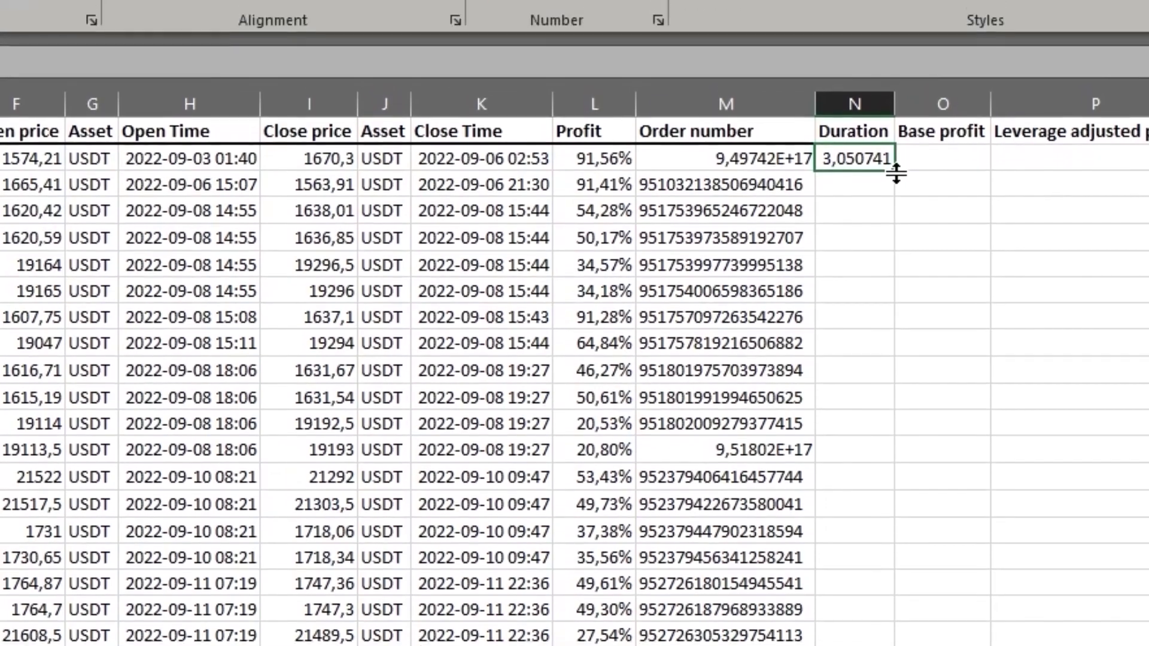
pyautogui.doubleClick(894, 90)
pyautogui.click(854, 228)
pyautogui.hotkey('ctrl', 'shift', '1')
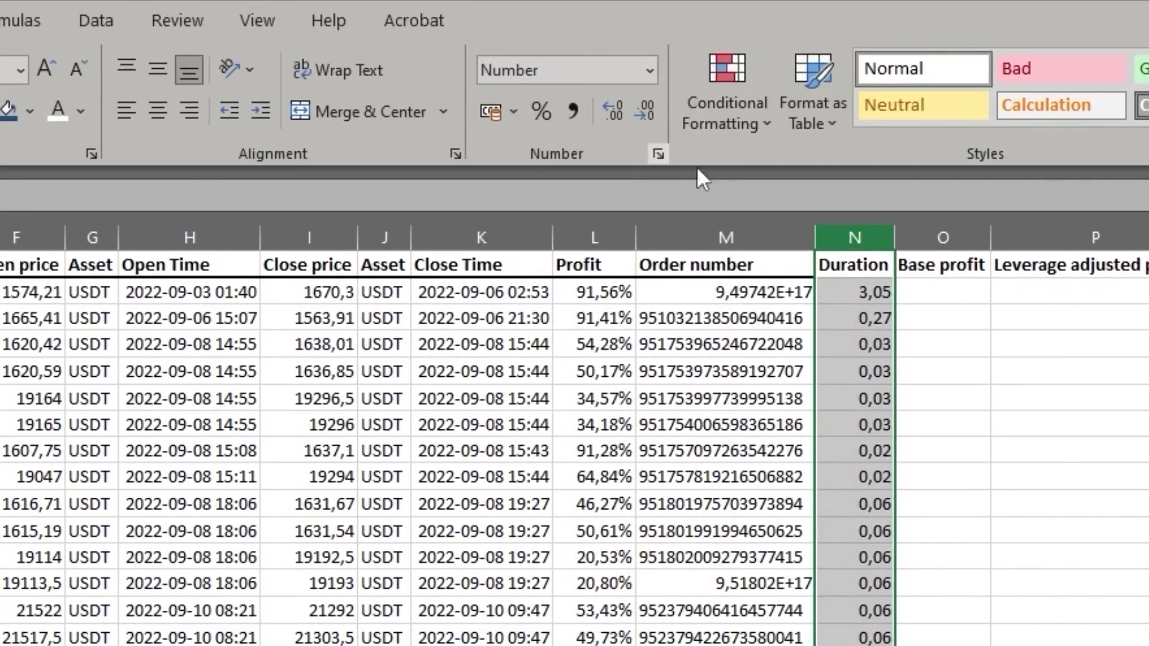
# Fill the Base profit column with locked lot size $V$8 times each trade's profit percentage.
pyautogui.click(942, 292)
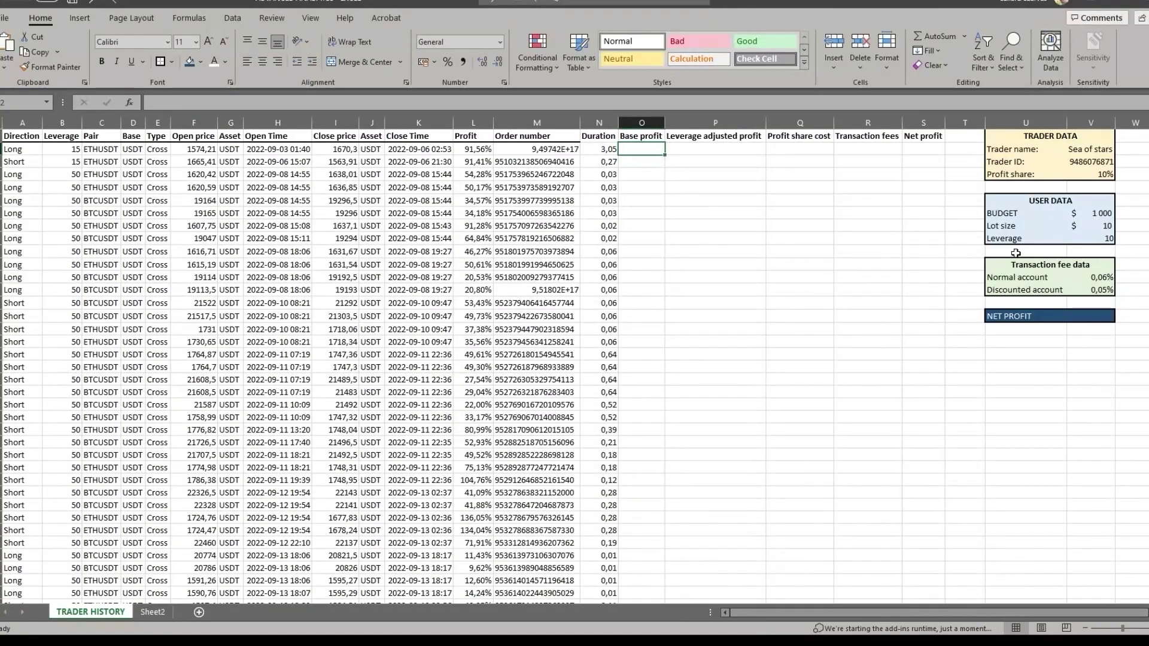
pyautogui.write('=')
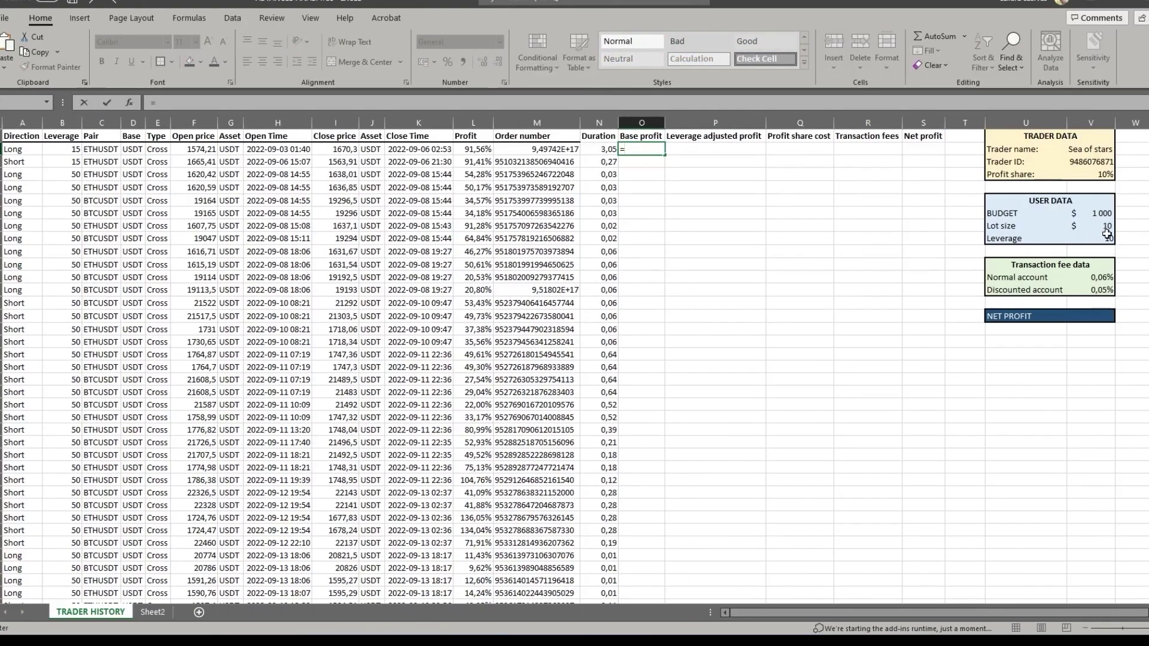
pyautogui.click(1107, 233)
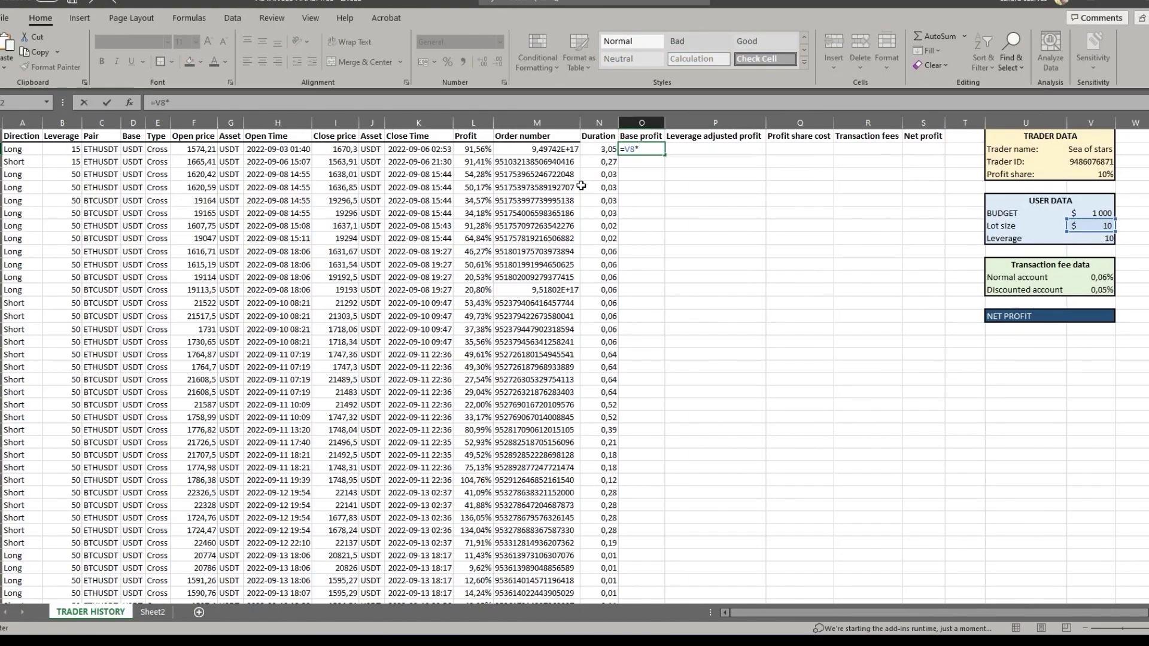
pyautogui.click(476, 151)
pyautogui.hotkey('ctrl', 'Return')
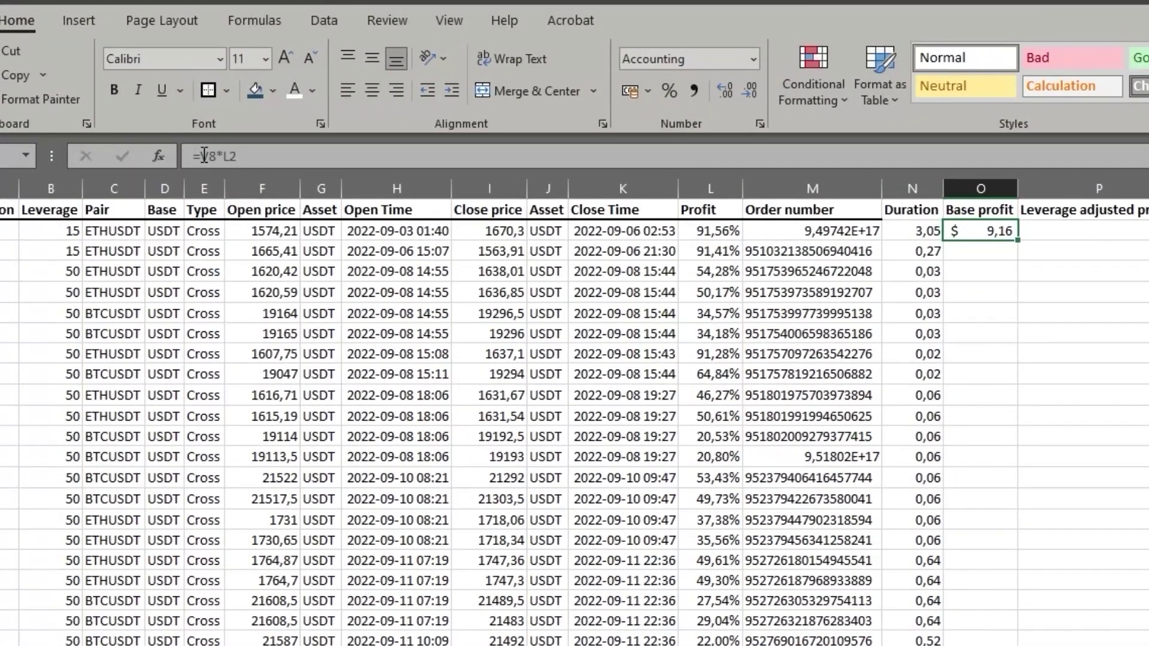
pyautogui.click(158, 102)
pyautogui.write('$V')
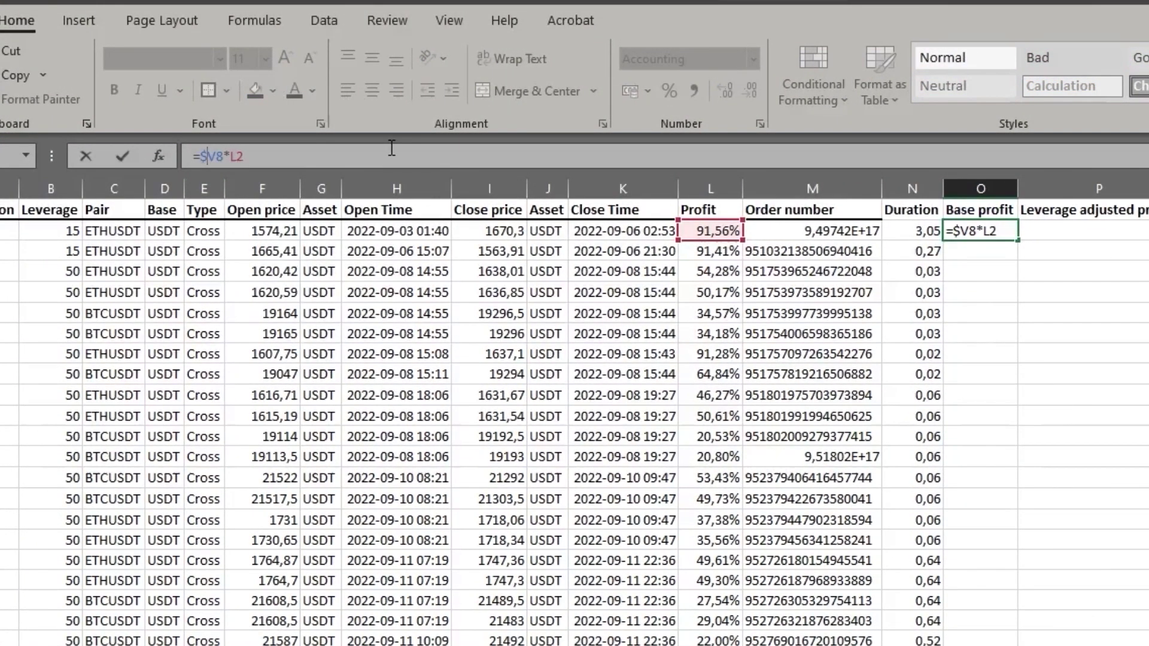
pyautogui.write('$')
pyautogui.press('Return')
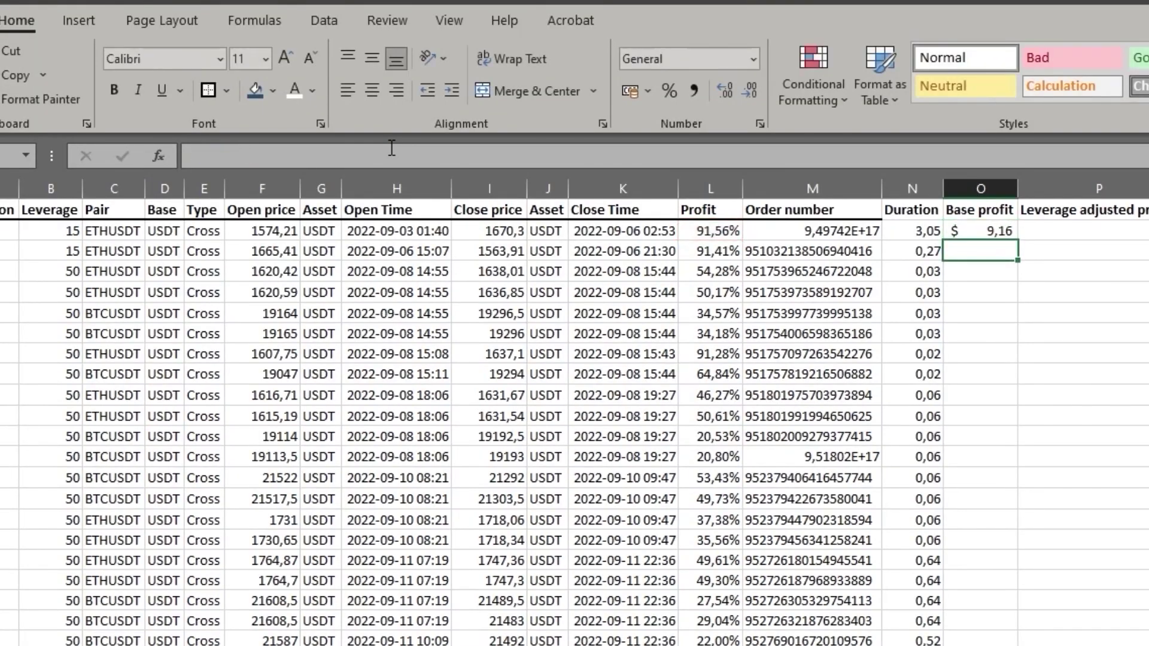
pyautogui.press('Up')
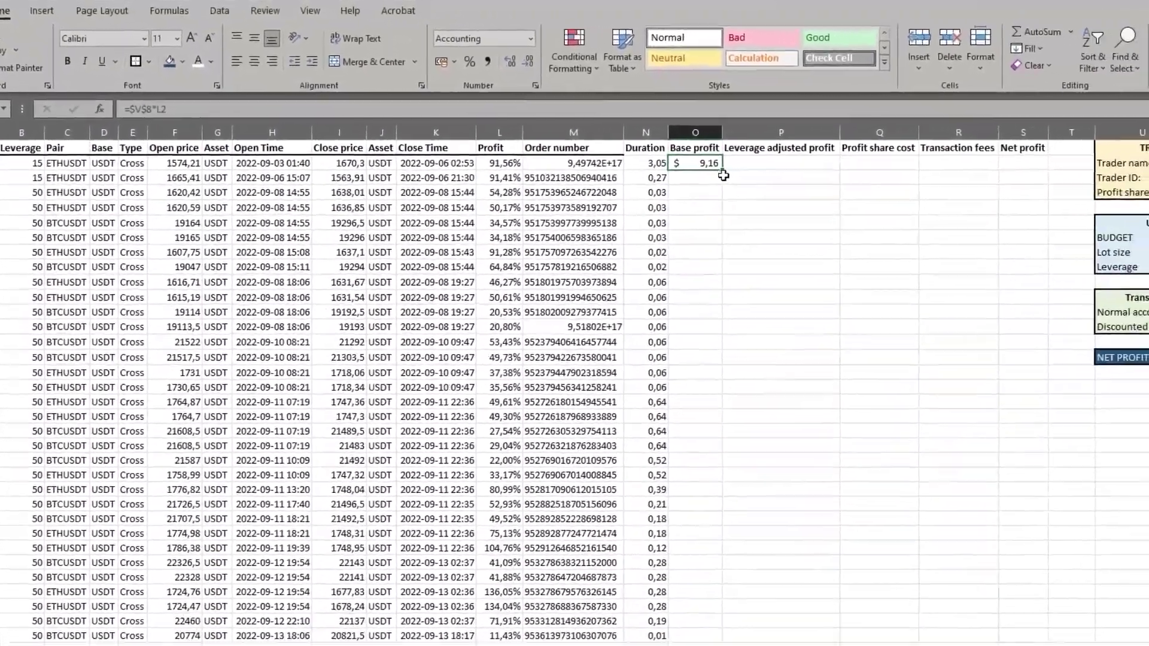
pyautogui.doubleClick(874, 207)
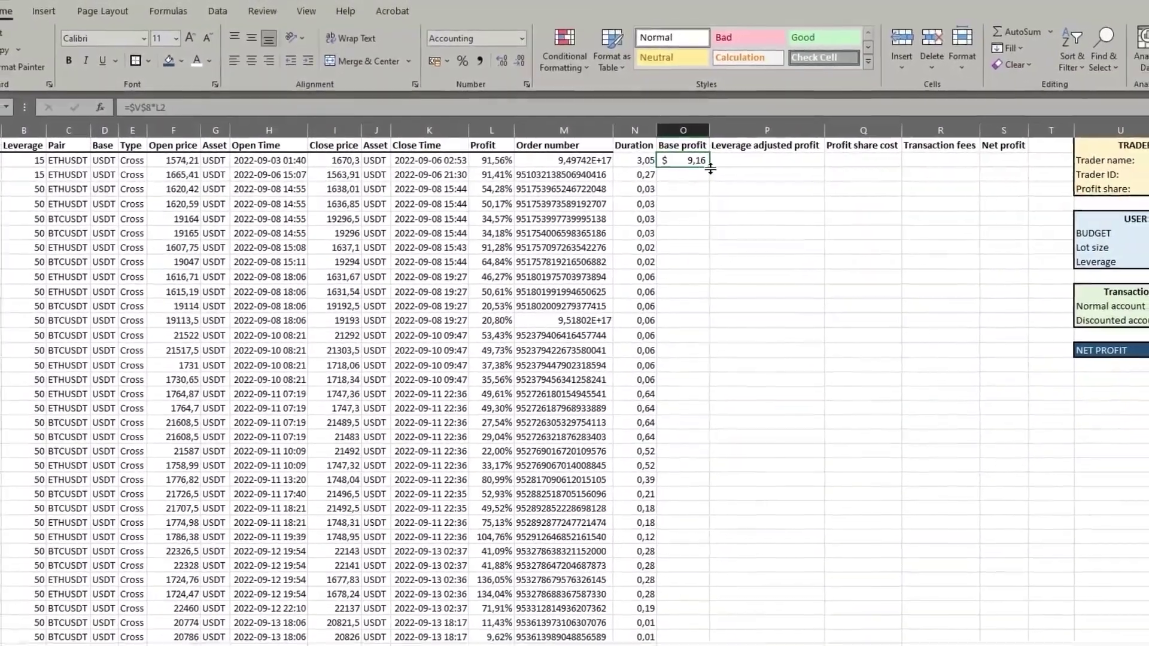
pyautogui.press('Right')
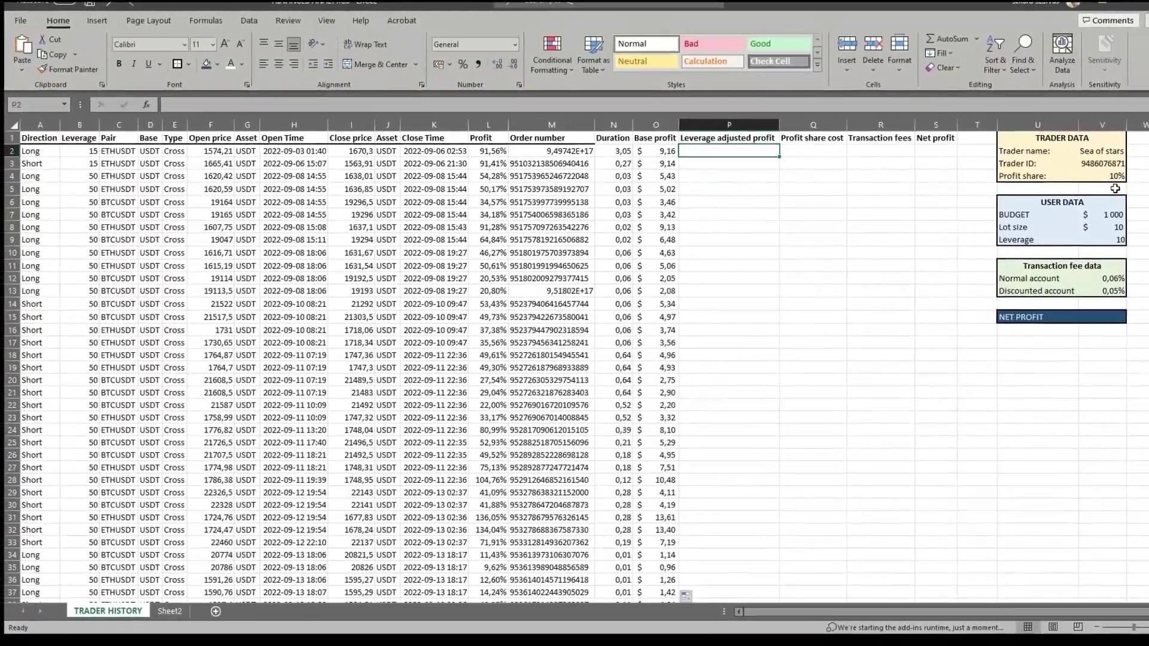
# Fill Leverage adjusted profit with base profit divided by trade leverage times user leverage.
pyautogui.write('=')
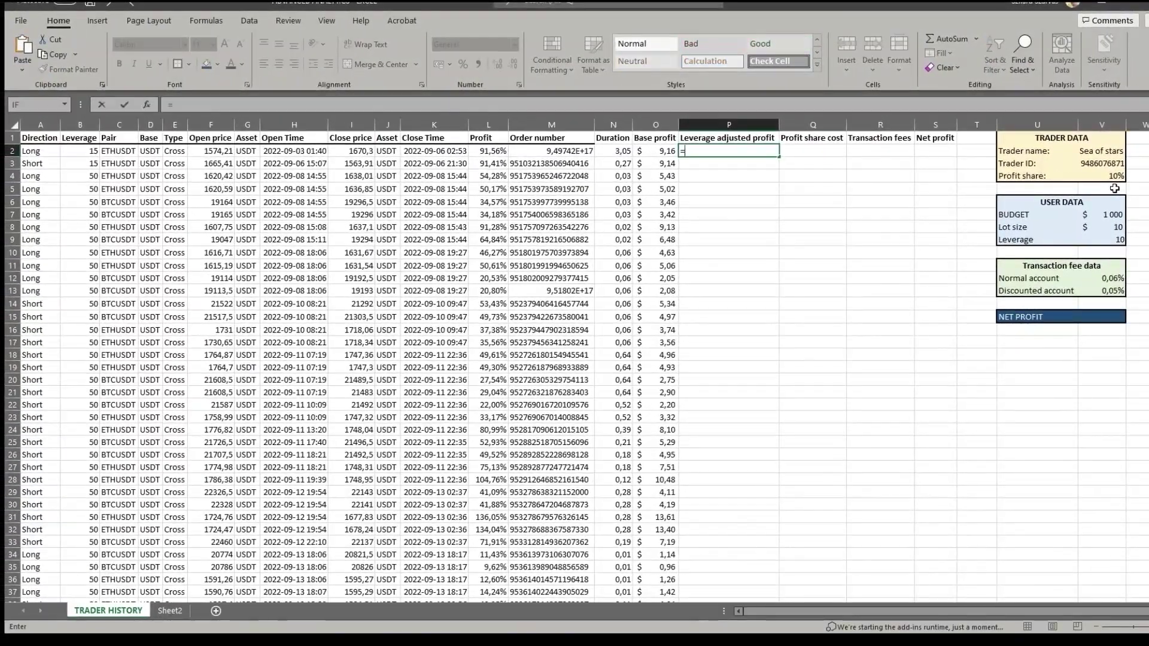
pyautogui.press('Left')
pyautogui.write('/')
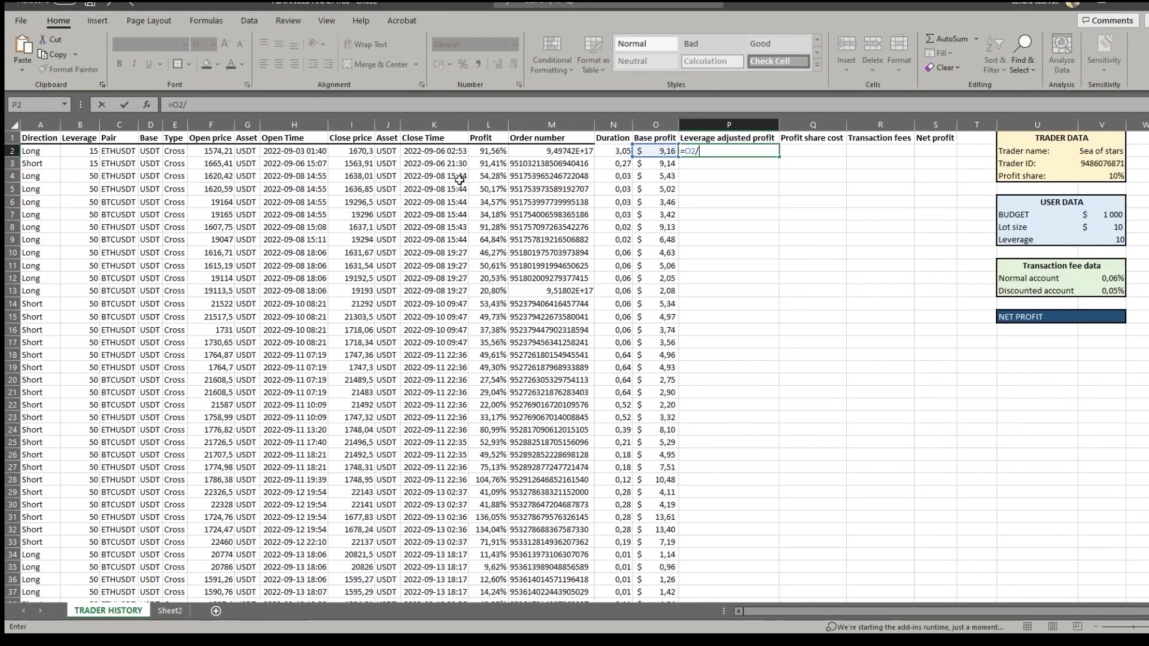
pyautogui.click(82, 151)
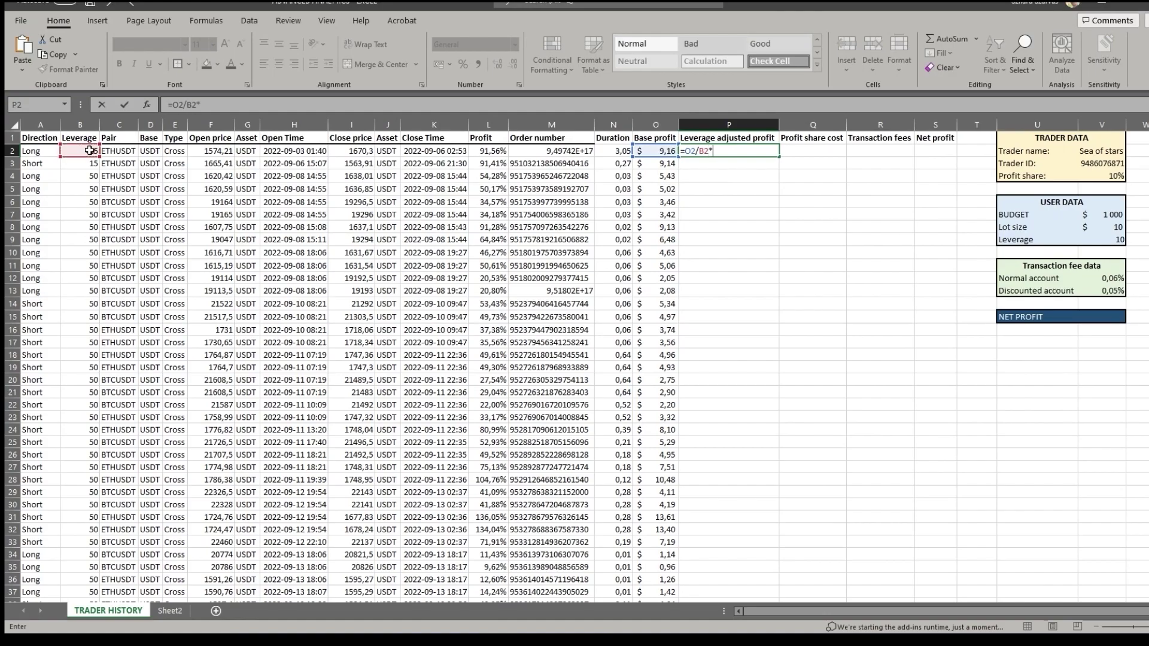
pyautogui.click(1098, 239)
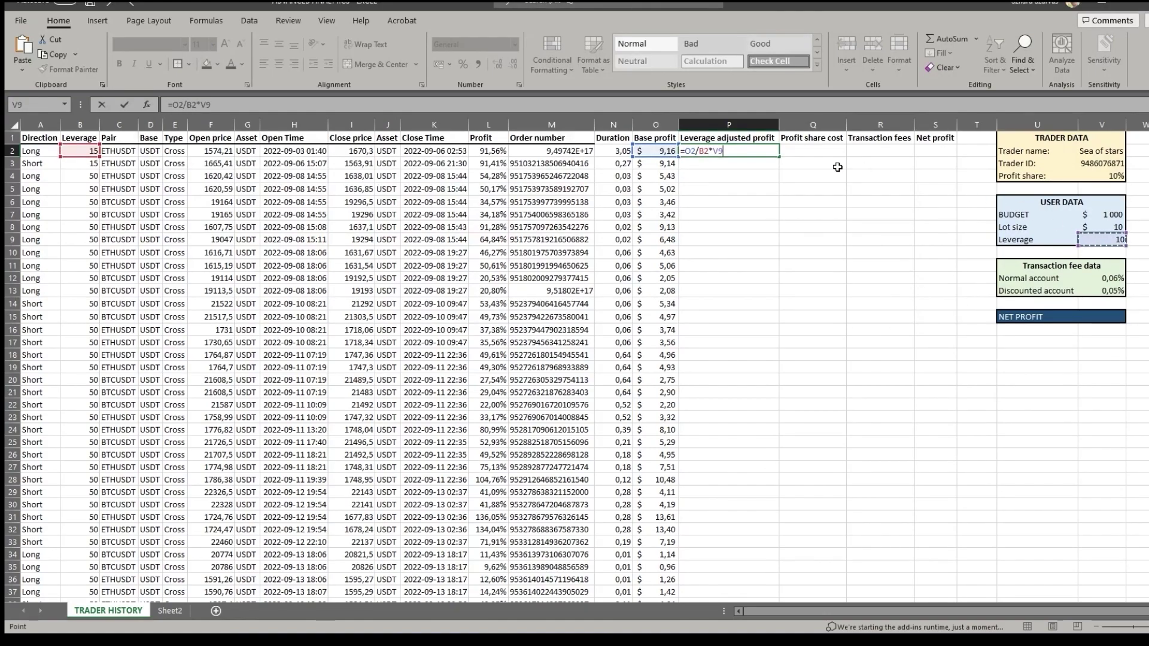
pyautogui.press('Return')
pyautogui.press('Up')
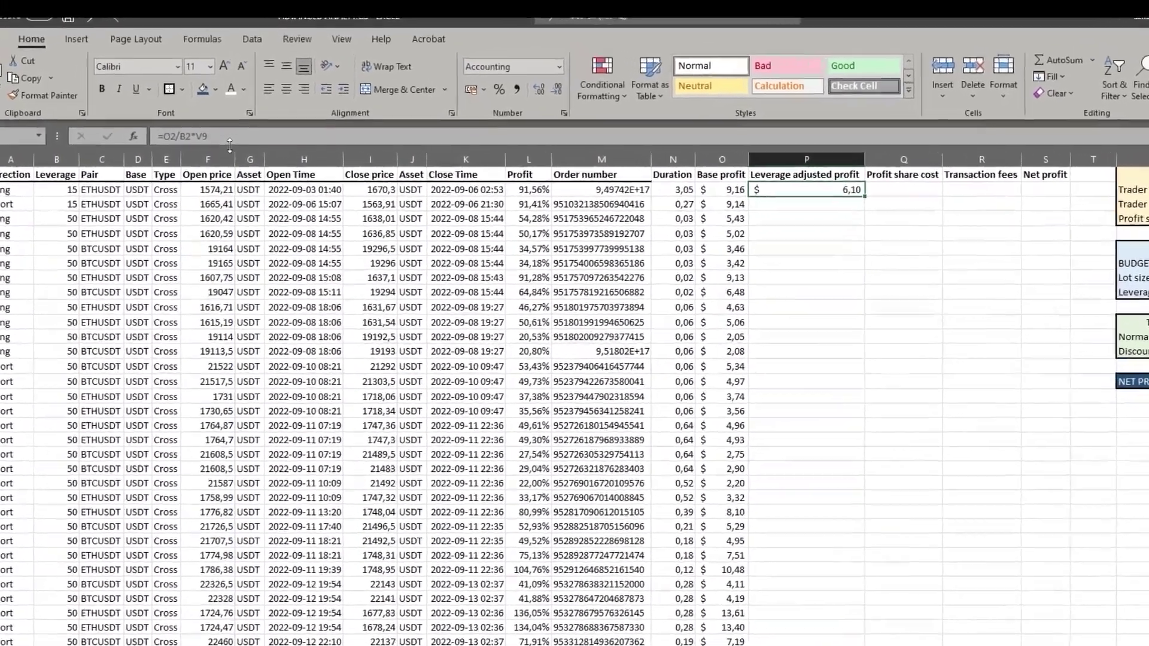
pyautogui.click(198, 105)
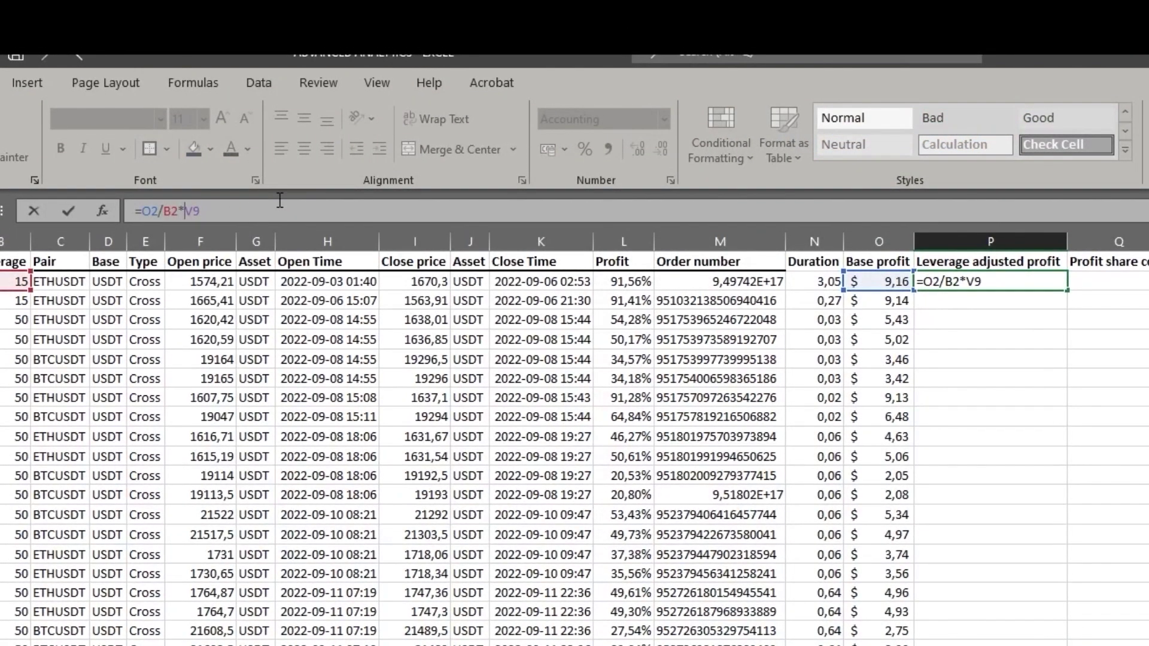
pyautogui.press('Return')
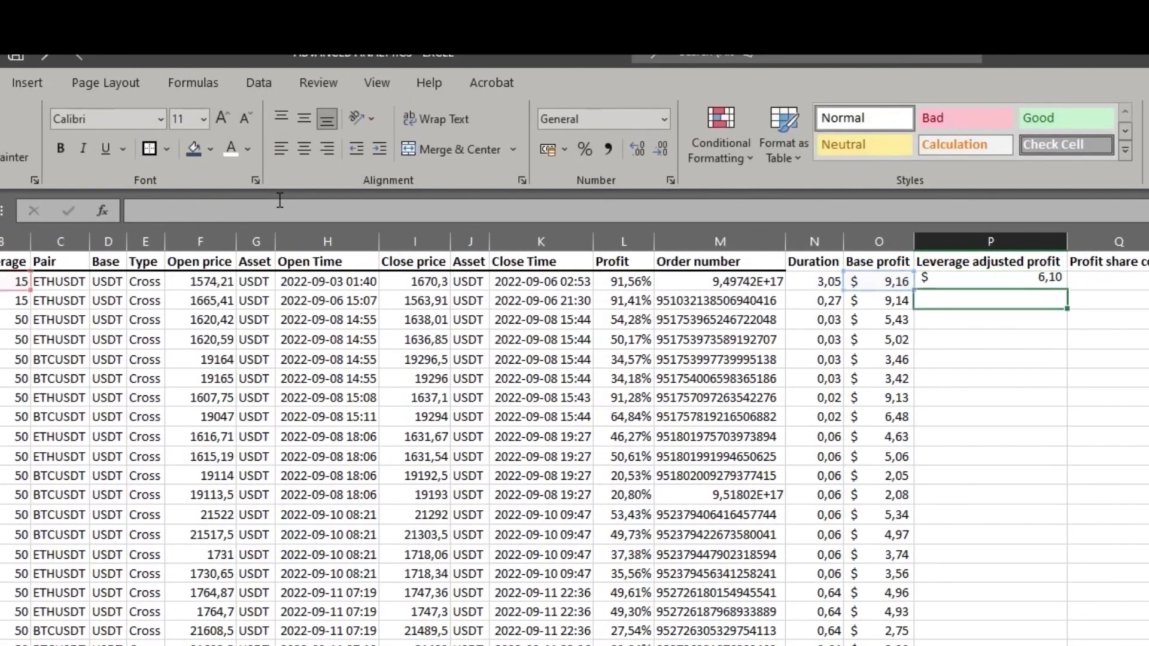
pyautogui.press('Up')
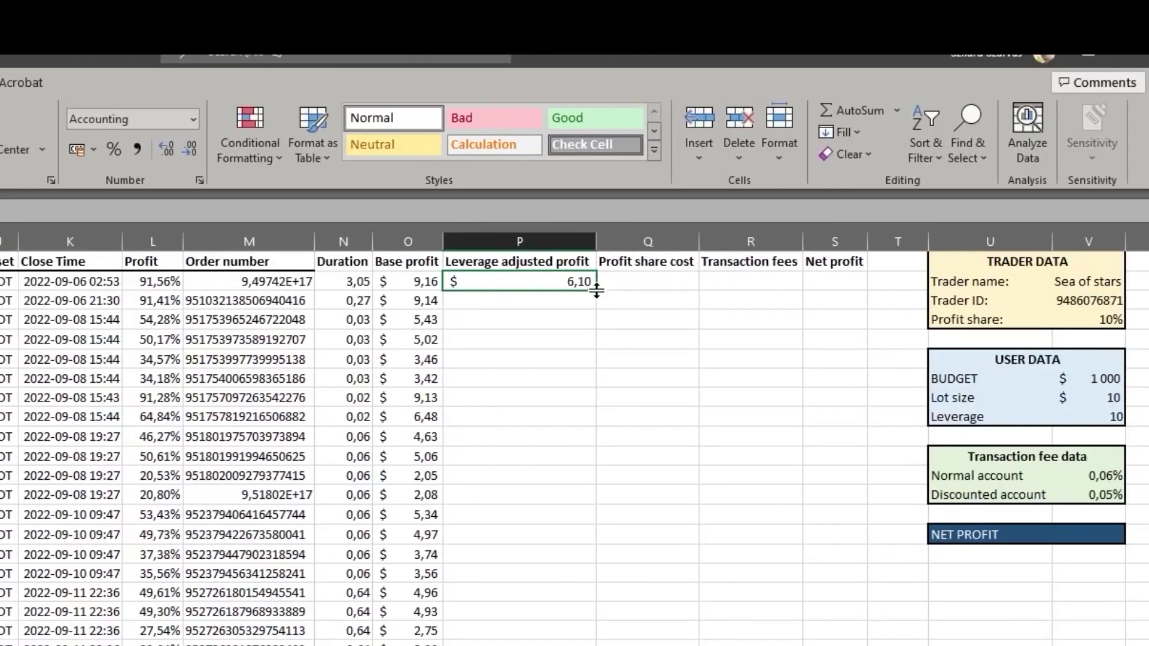
pyautogui.doubleClick(610, 290)
pyautogui.click(705, 587)
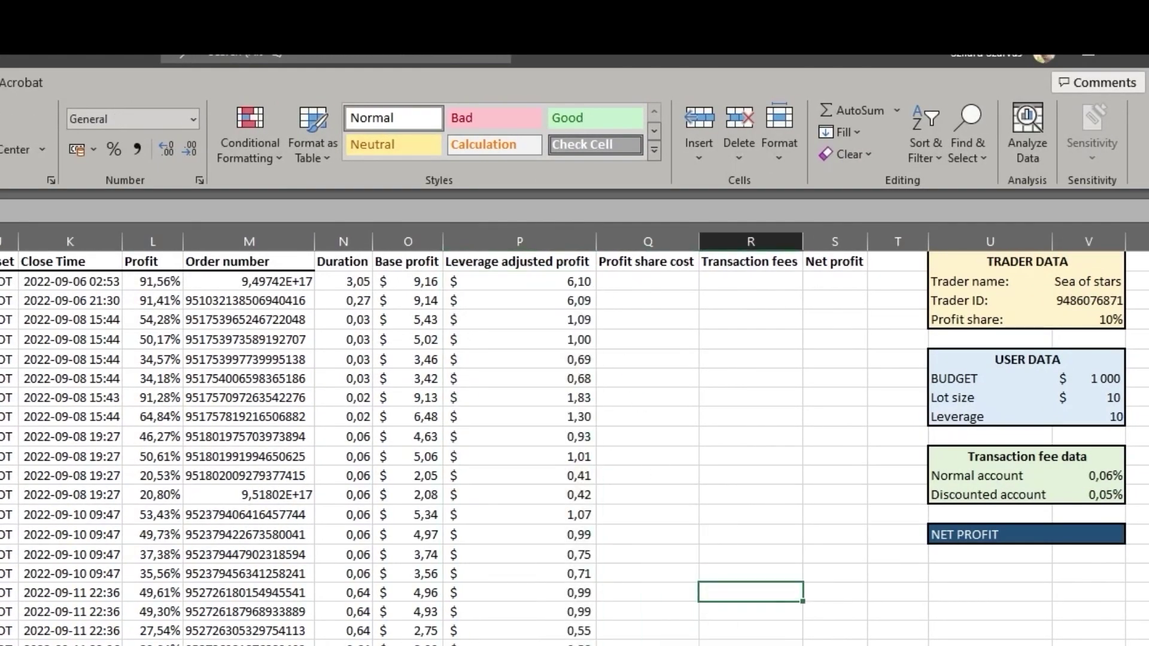
# Enter the Profit share cost formula =P2*$V$4 in Q2.
pyautogui.click(671, 288)
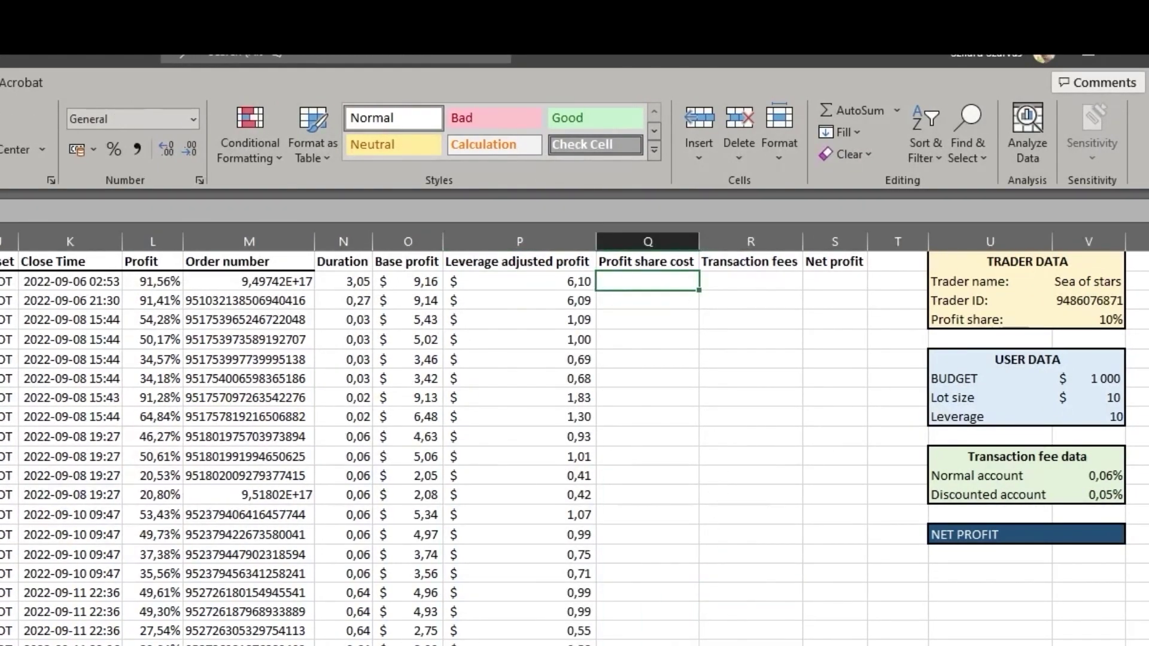
pyautogui.write('=')
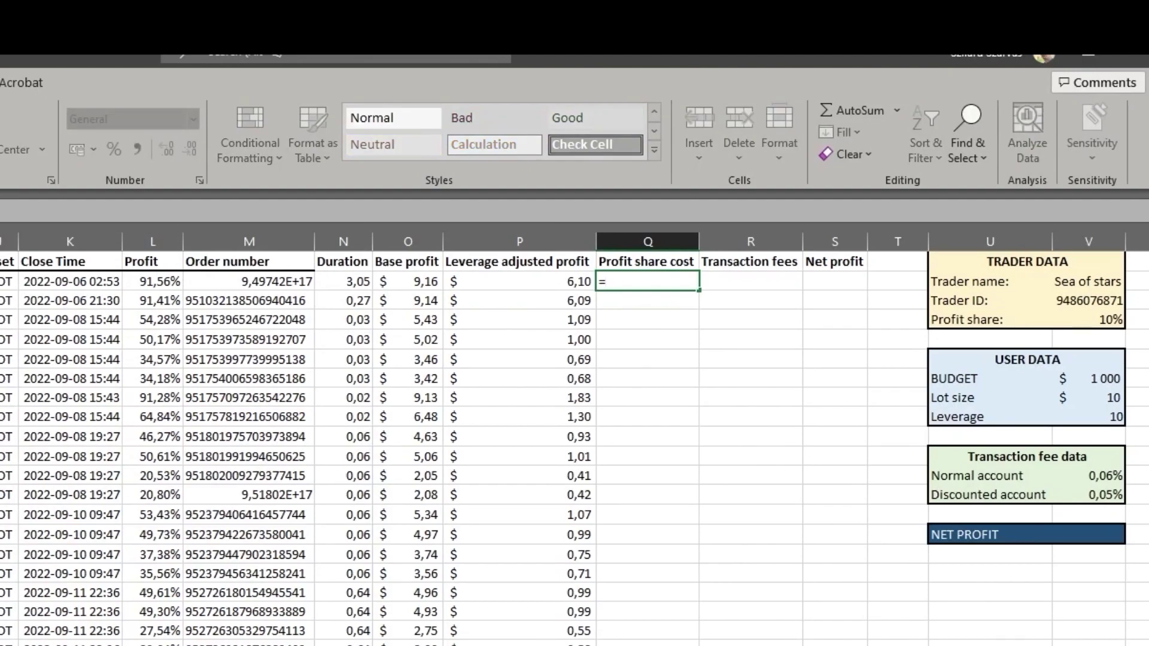
pyautogui.press('Left')
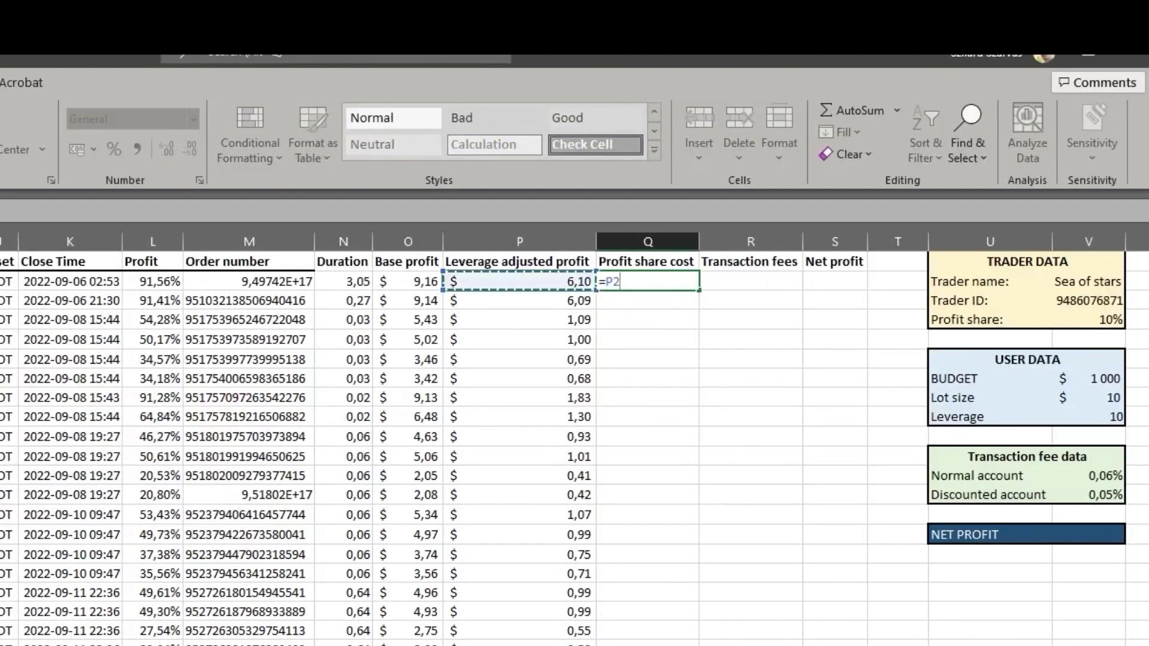
pyautogui.write('*')
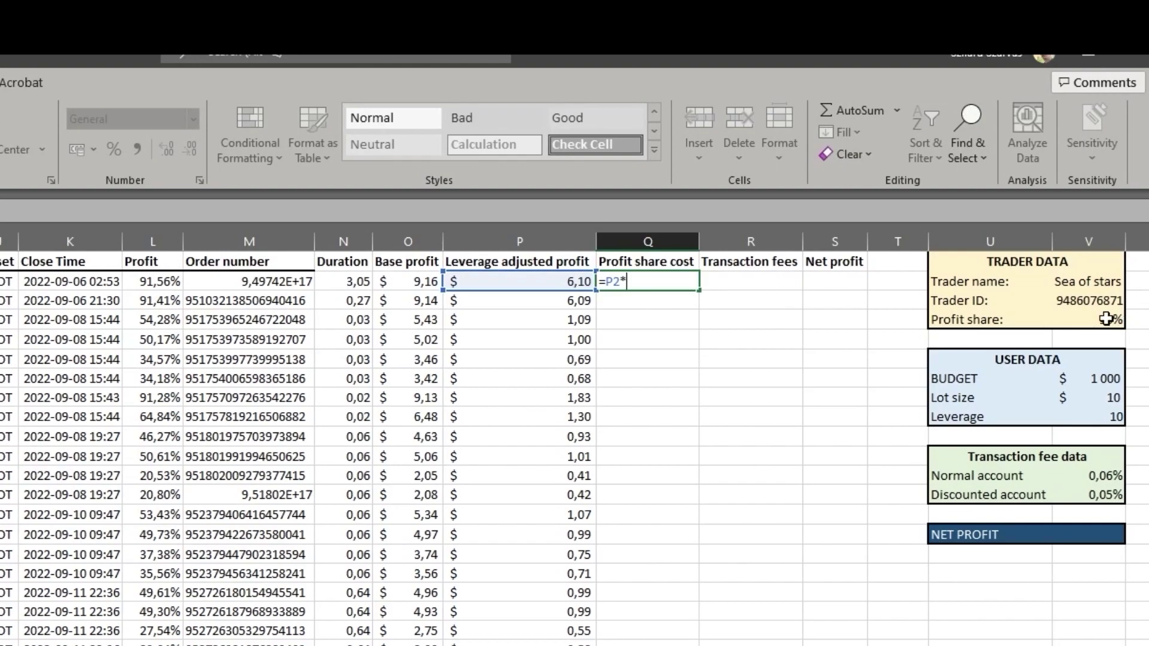
pyautogui.click(1106, 319)
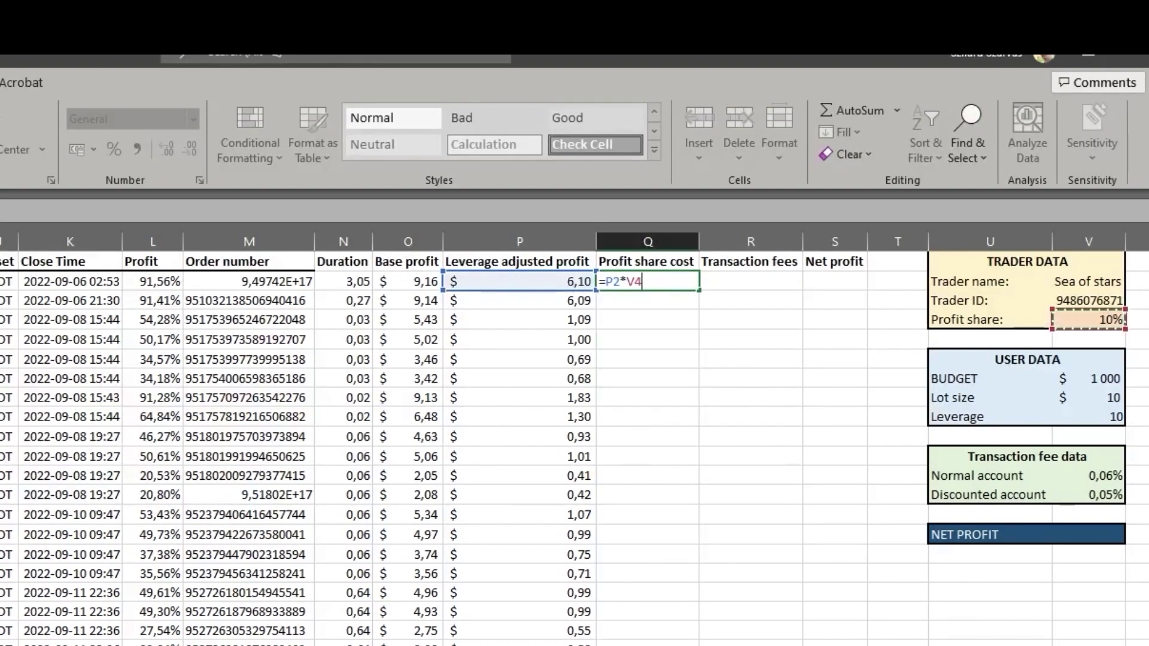
pyautogui.press('F2')
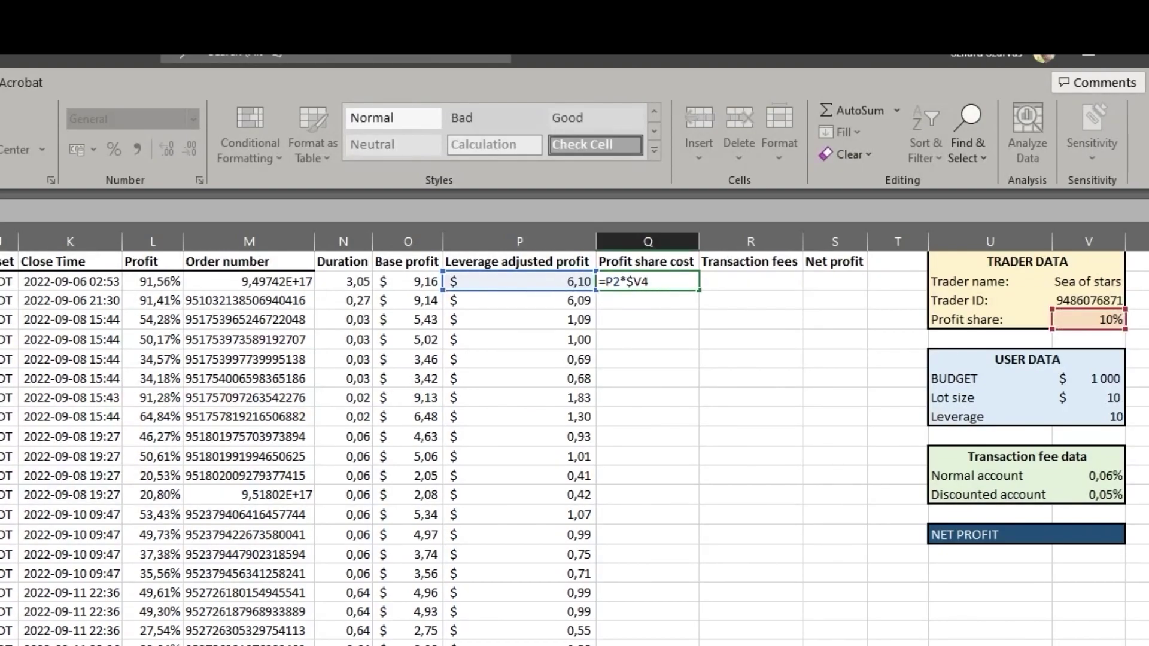
pyautogui.hotkey('ctrl', 'Return')
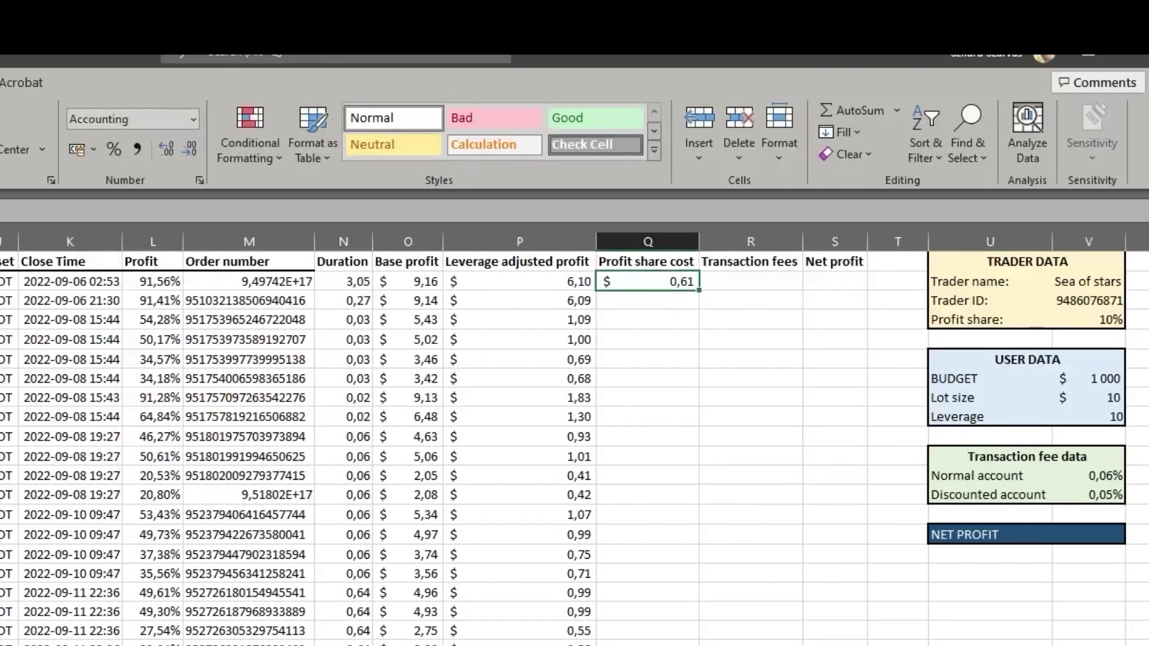
# Copy profit share cost down column Q, then fill Transaction fees with =P2*$V$13*$V$9*2.
pyautogui.doubleClick(696, 292)
pyautogui.press('Right')
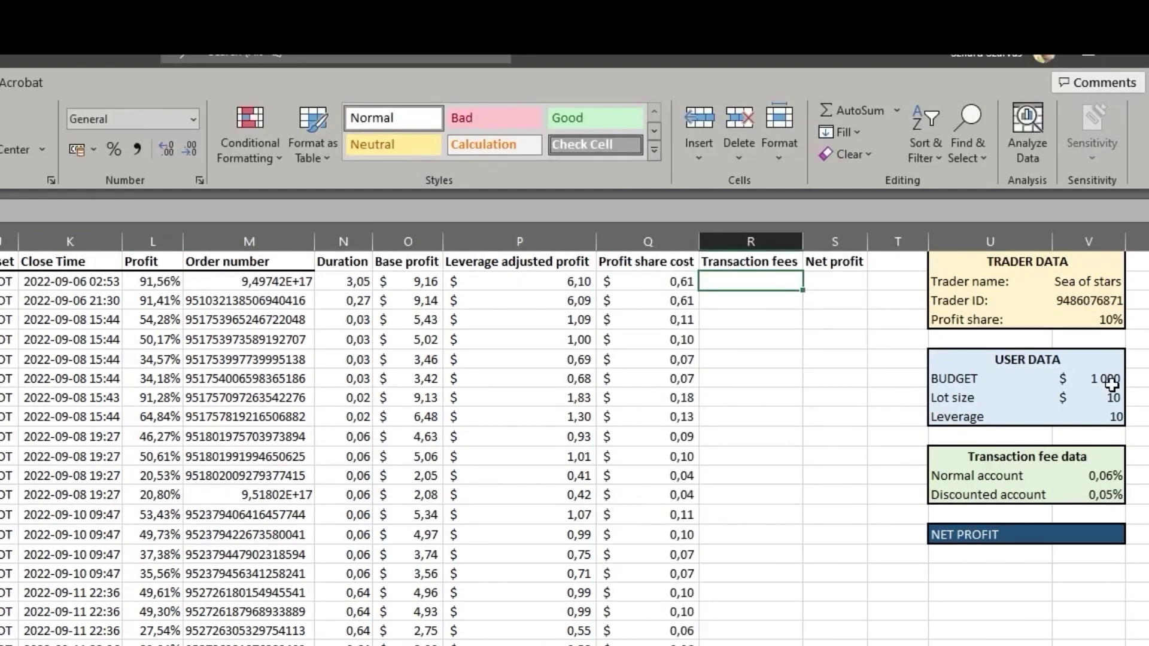
pyautogui.write('=')
pyautogui.press('Left')
pyautogui.press('Left')
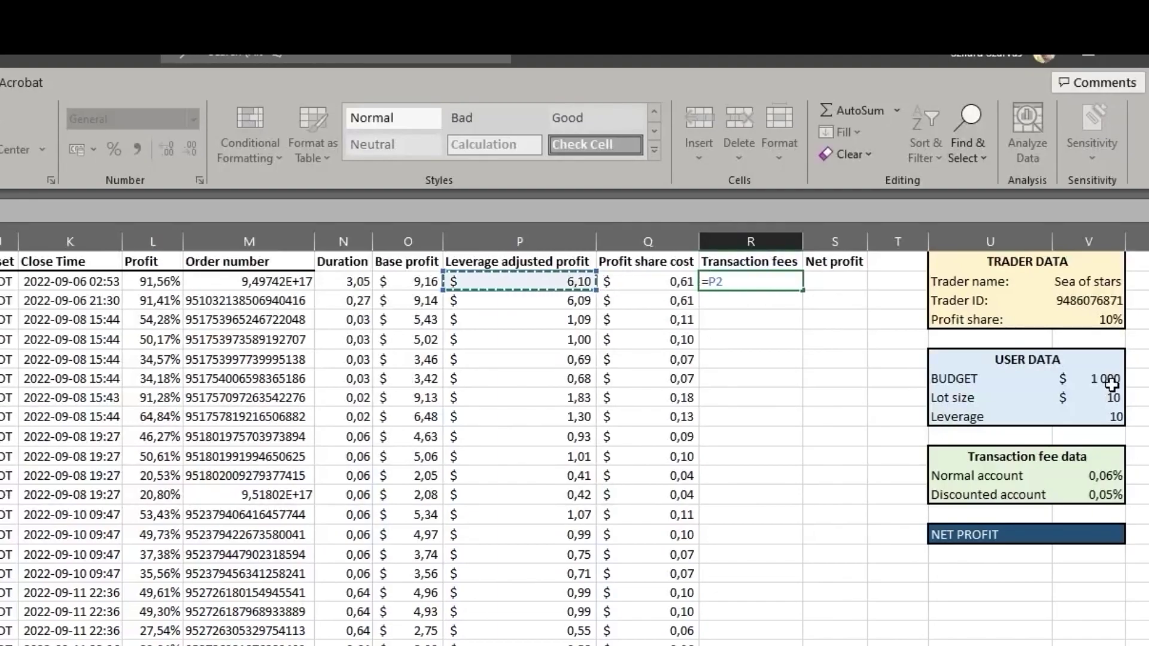
pyautogui.write('*')
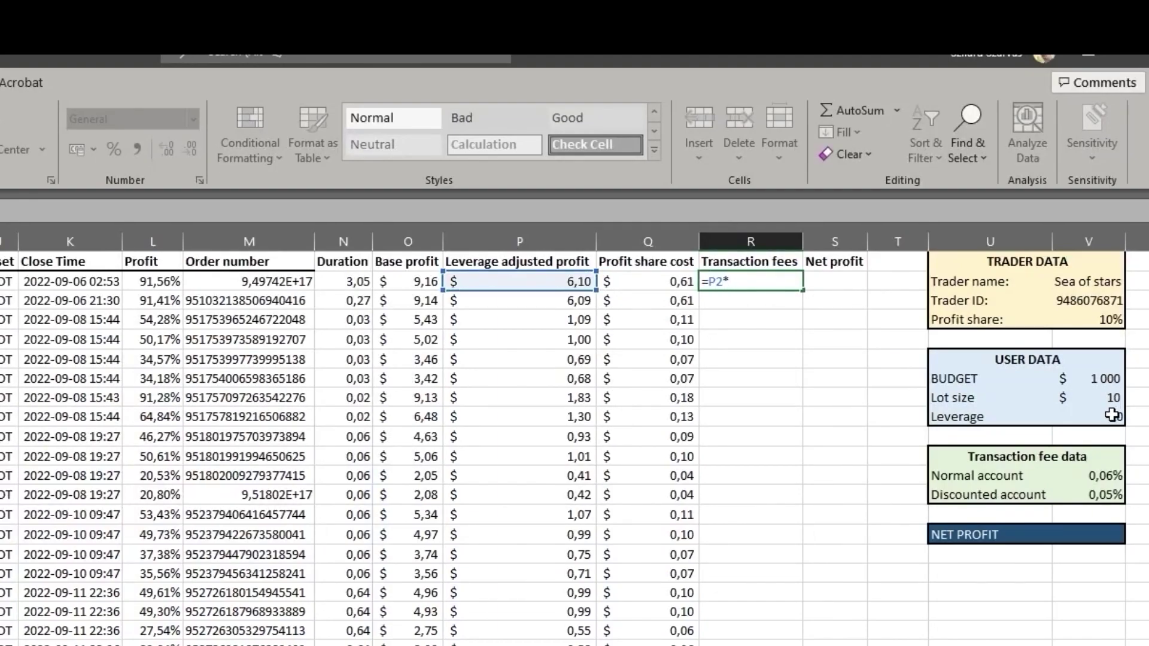
pyautogui.click(1117, 493)
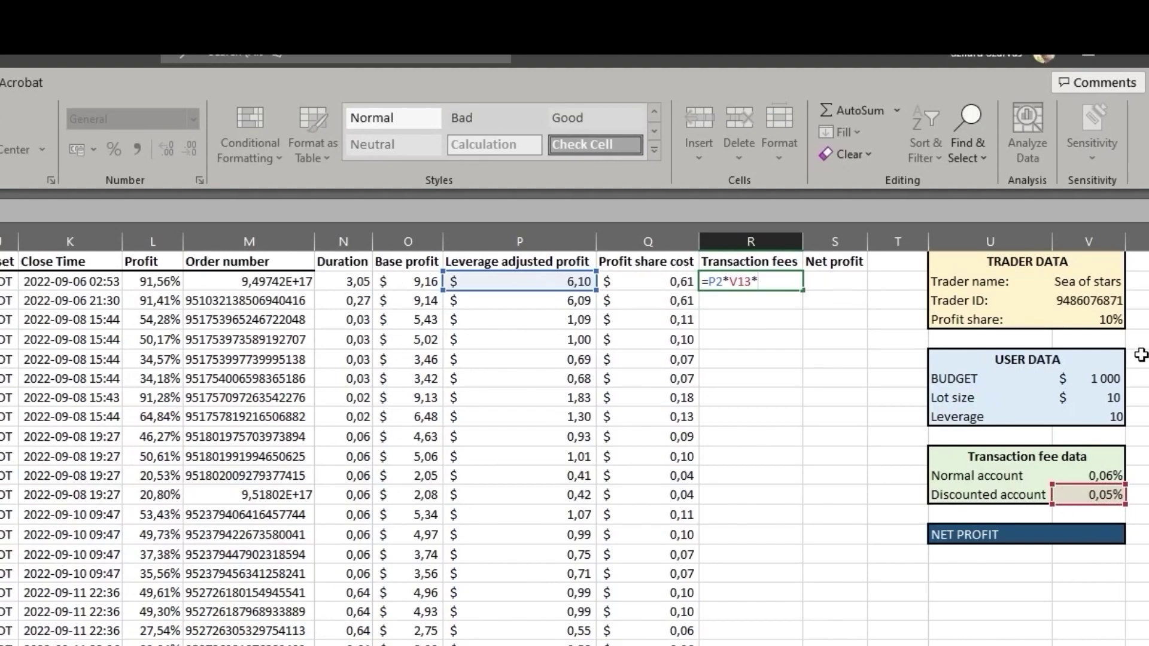
pyautogui.click(1107, 418)
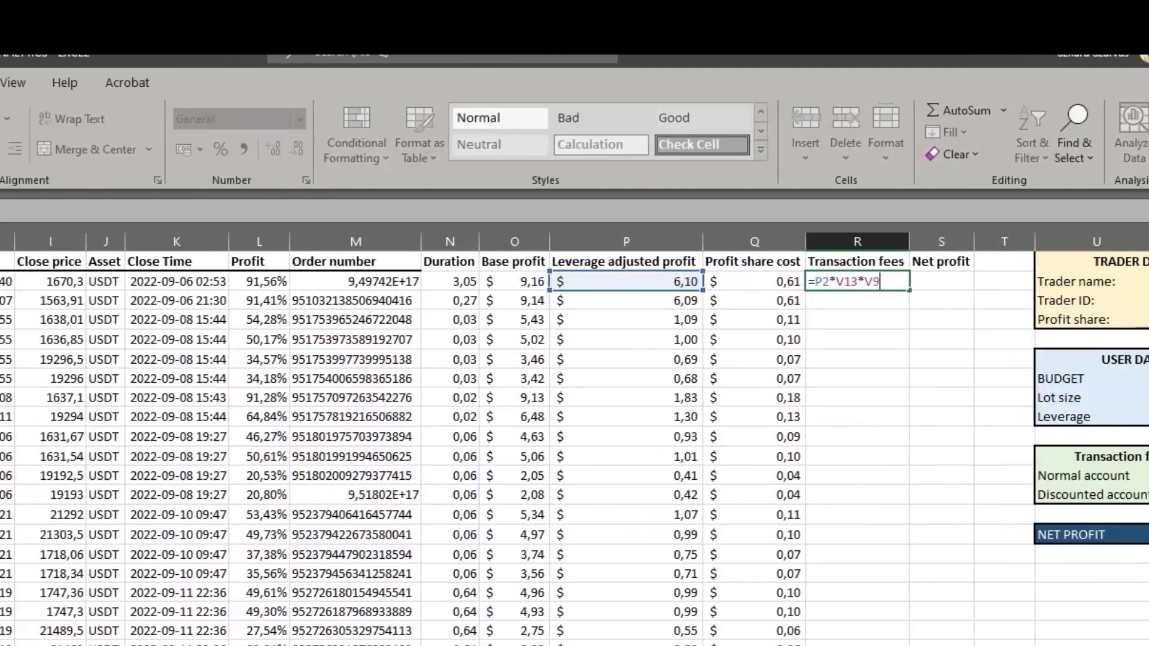
pyautogui.hscroll(-10, 1107, 417)
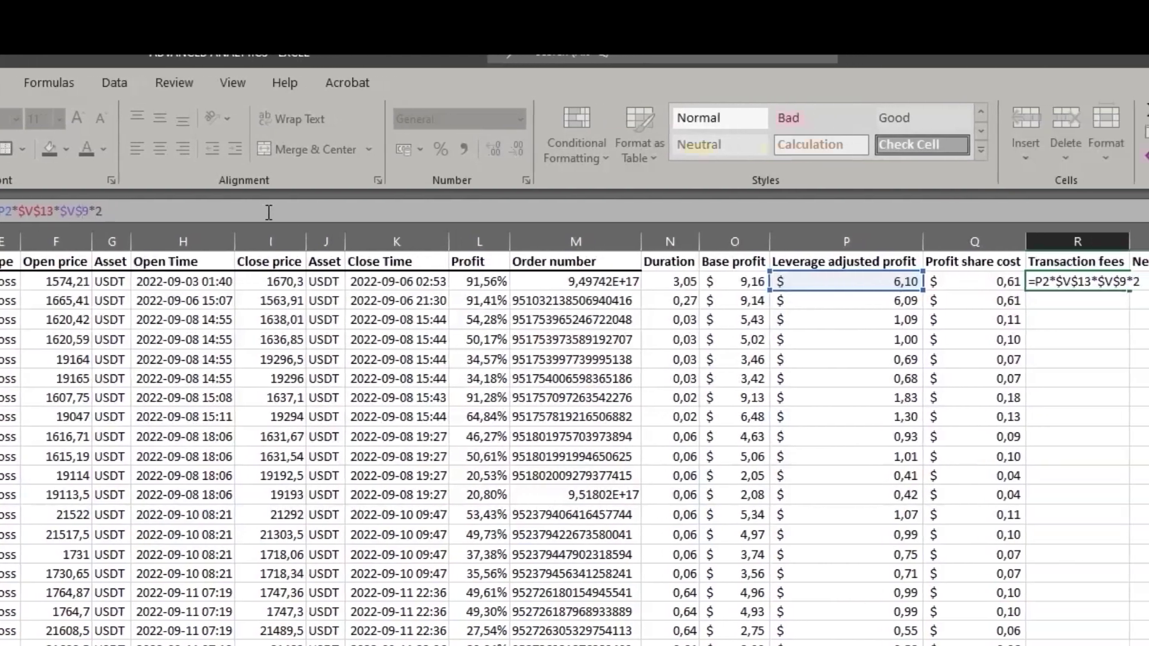
pyautogui.hotkey('ctrl', 'Return')
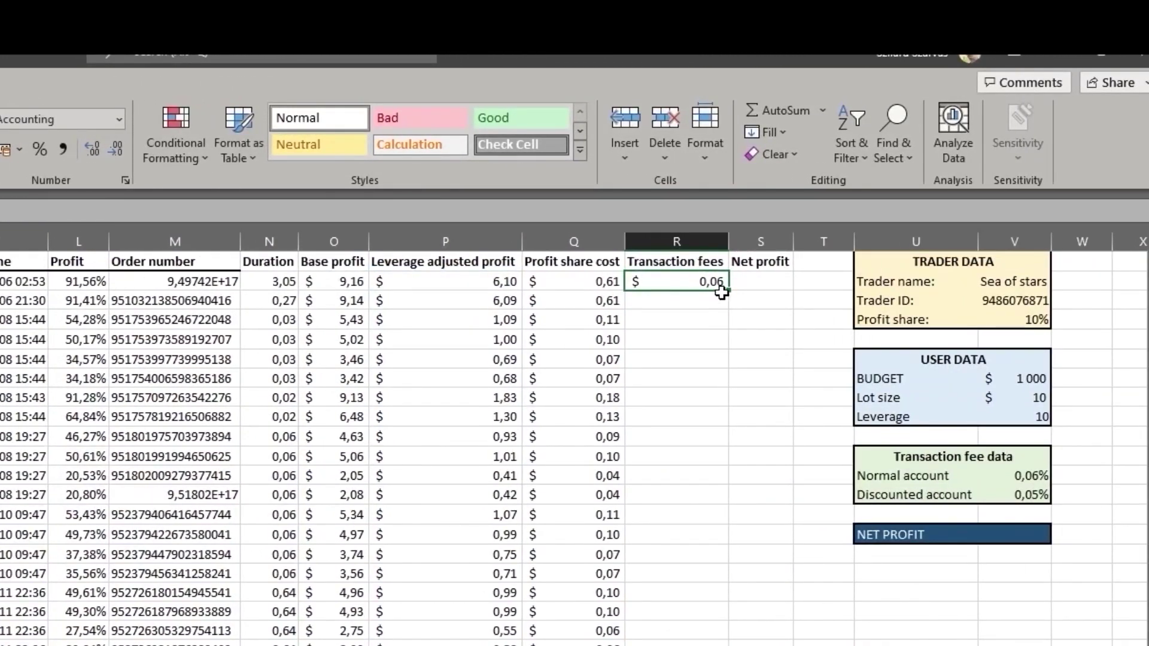
pyautogui.doubleClick(728, 289)
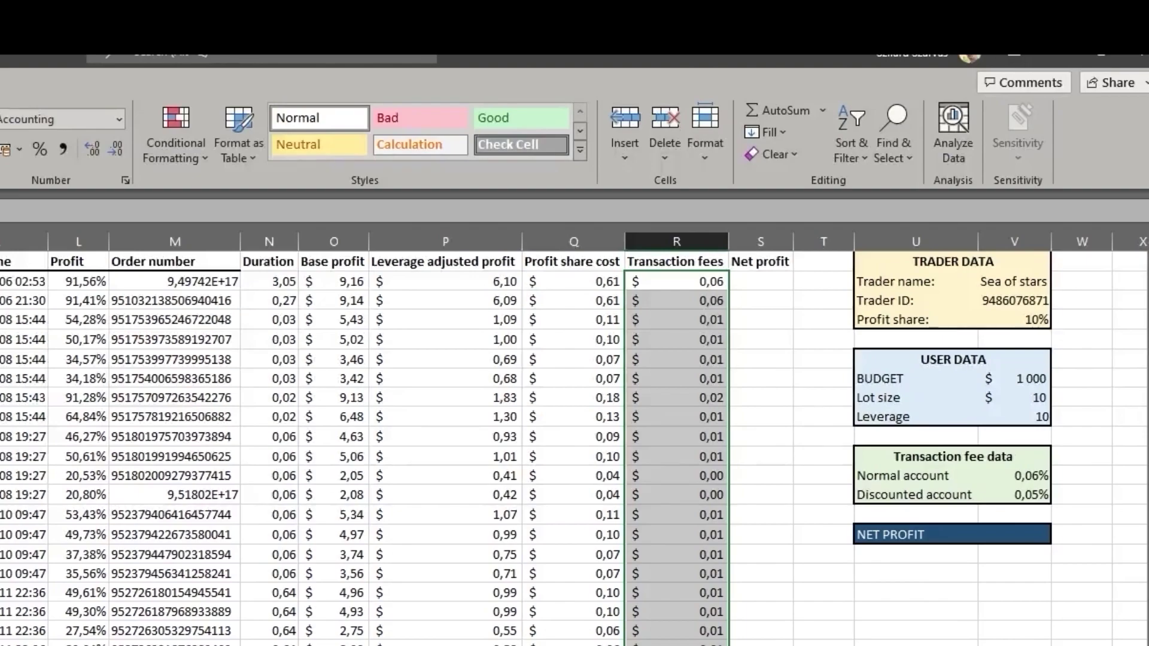
# Enter =P2-Q2-R2 in S2 and fill it down the Net profit column.
pyautogui.click(838, 623)
pyautogui.click(777, 281)
pyautogui.write('=')
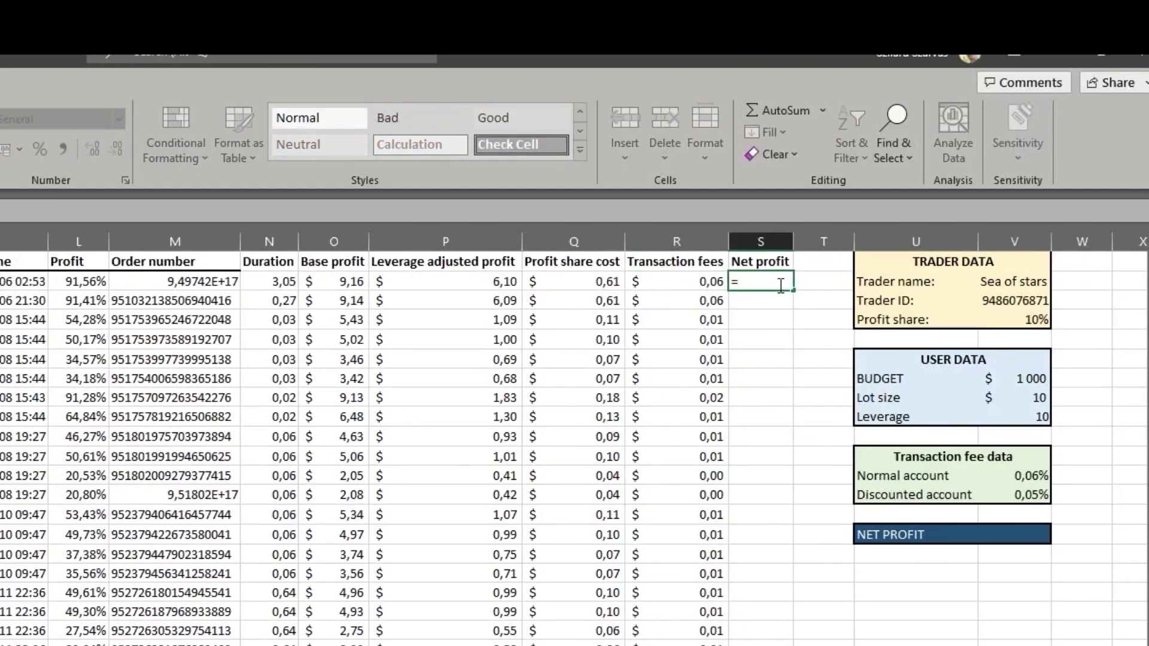
pyautogui.press('Left')
pyautogui.press('Left')
pyautogui.press('Left')
pyautogui.write('-')
pyautogui.press('Left')
pyautogui.press('Left')
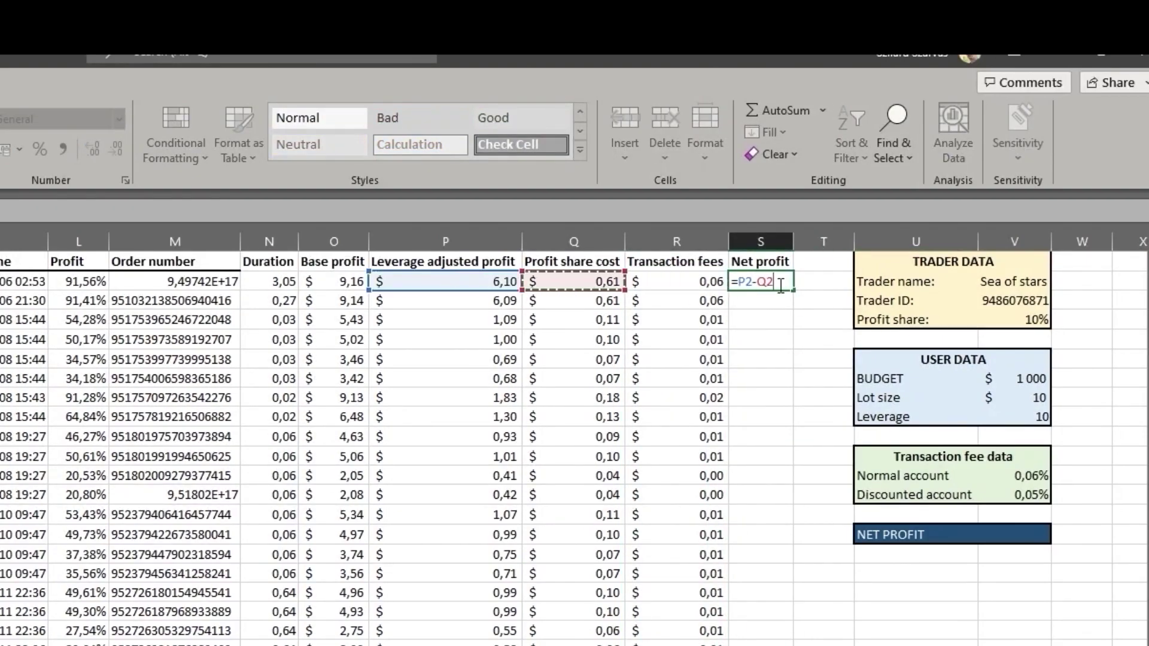
pyautogui.write('-')
pyautogui.press('Left')
pyautogui.hotkey('ctrl', 'Return')
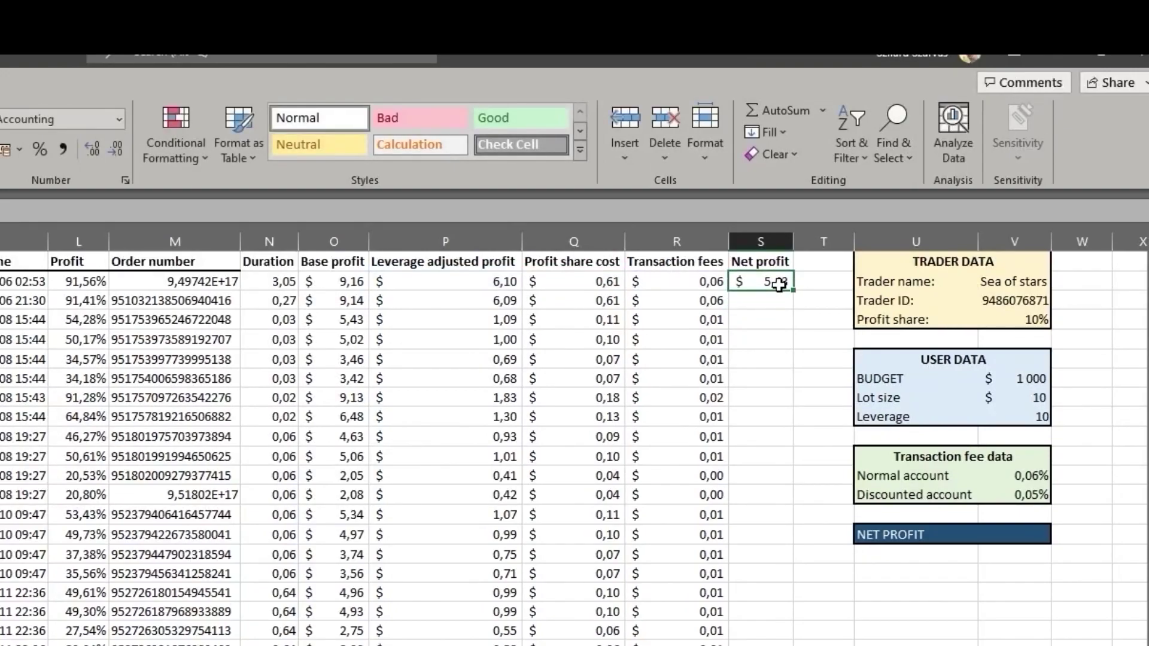
pyautogui.doubleClick(792, 288)
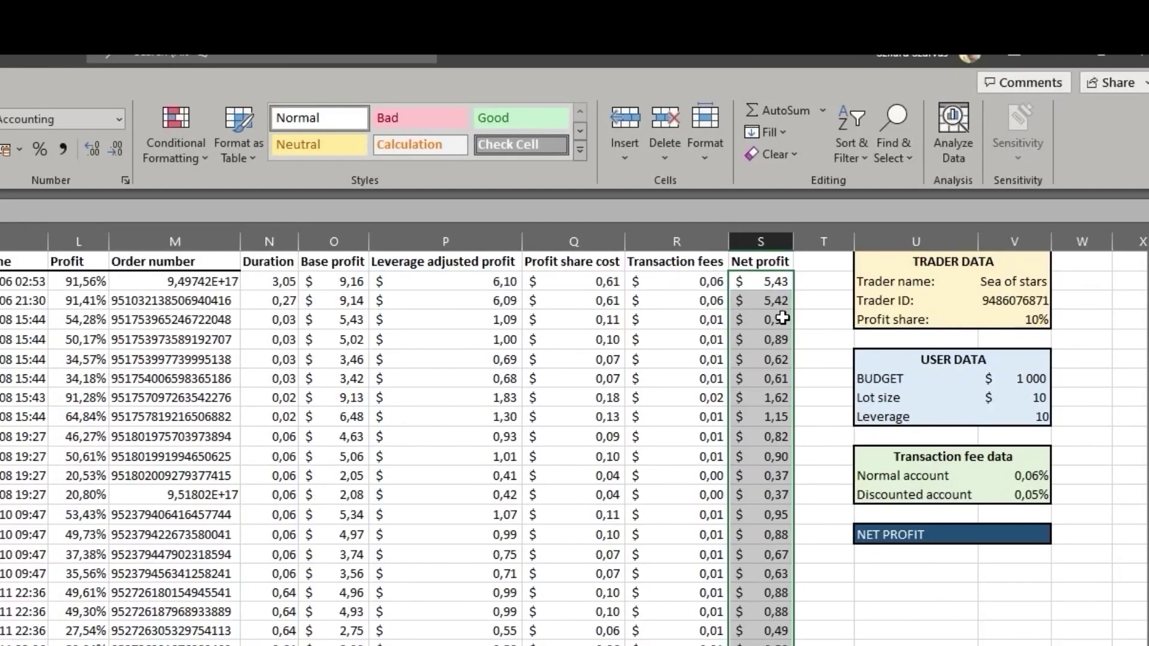
# Change the Leverage value through 50 and 25 to a final 20.
pyautogui.click(1046, 518)
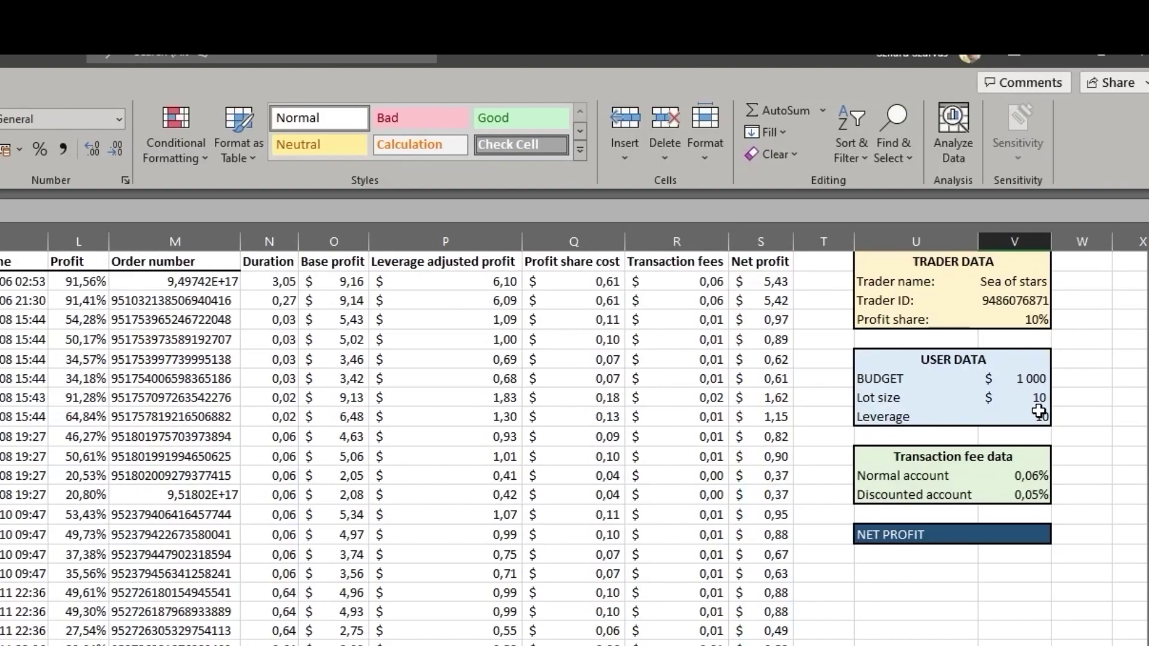
pyautogui.click(1038, 411)
pyautogui.write('50')
pyautogui.press('Return')
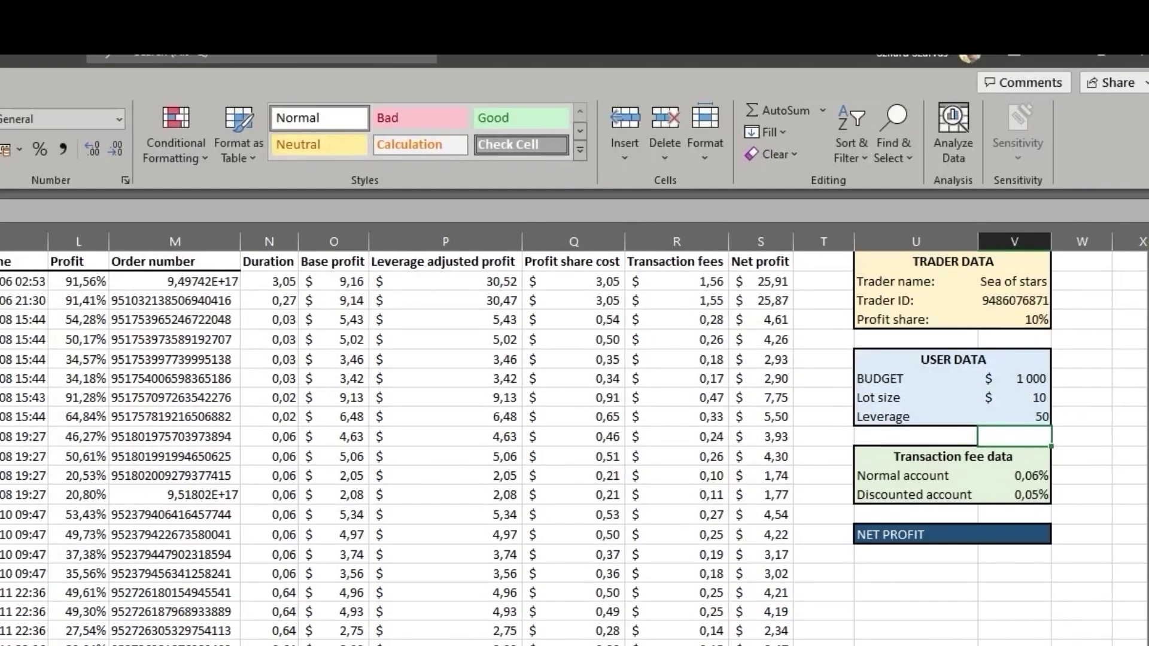
pyautogui.click(998, 419)
pyautogui.write('25')
pyautogui.press('Return')
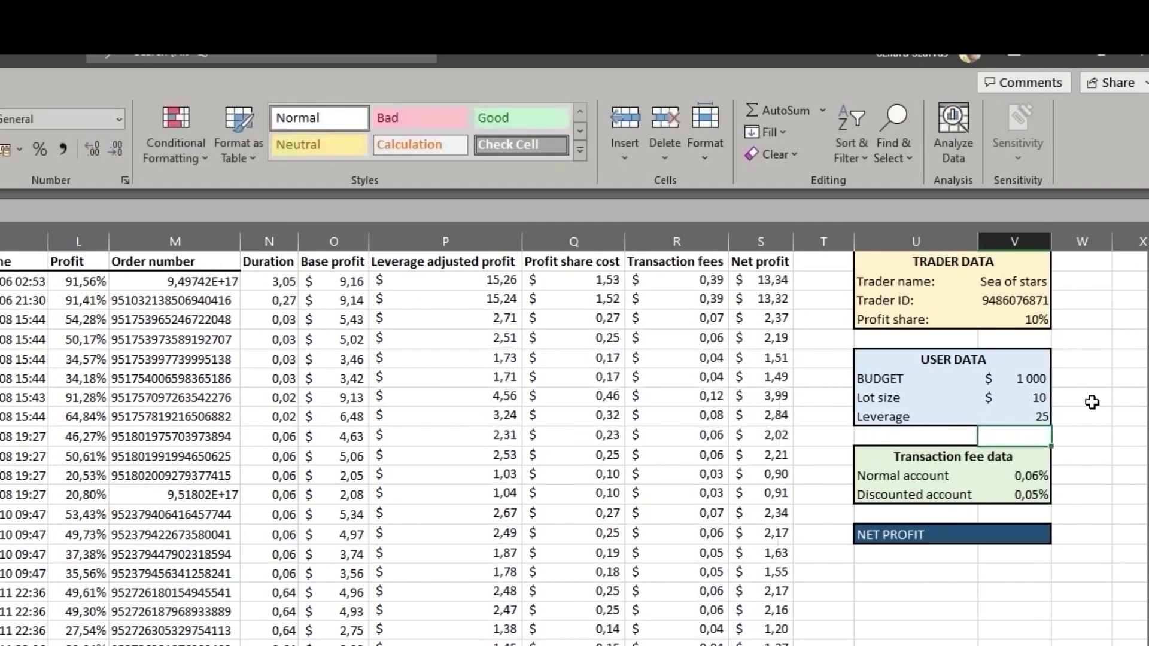
pyautogui.press('Up')
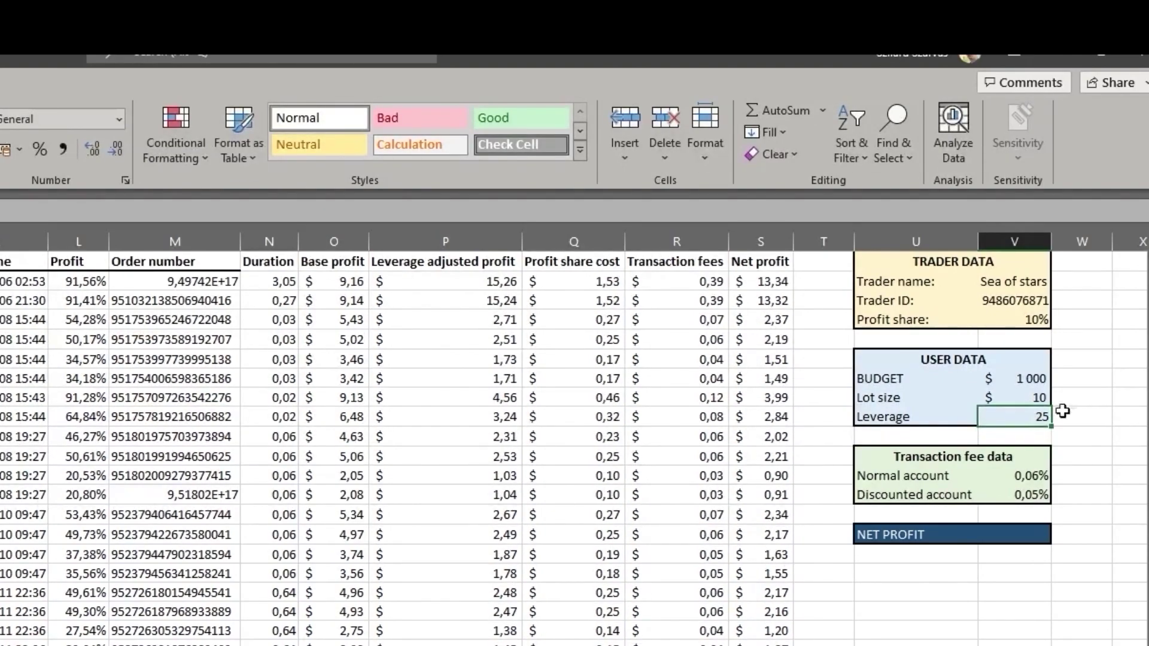
pyautogui.write('20')
pyautogui.press('Return')
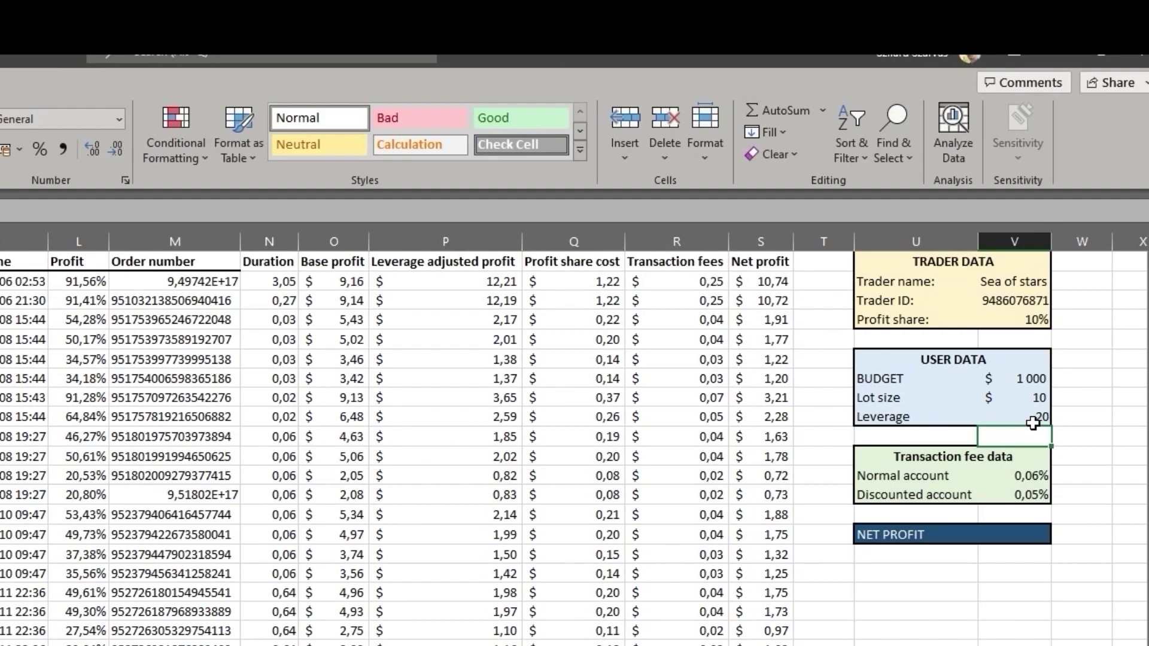
# Set the lot size to 20.
pyautogui.click(1037, 397)
pyautogui.write('20')
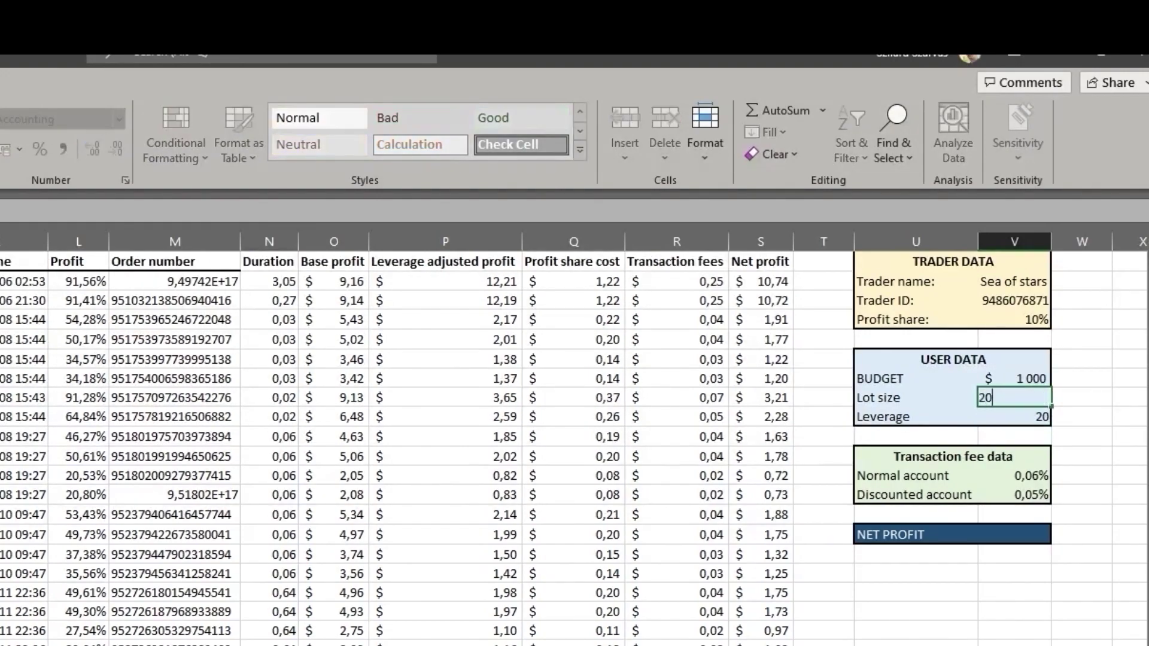
pyautogui.press('Return')
pyautogui.press('Return')
pyautogui.press('Down')
pyautogui.press('Down')
pyautogui.press('Down')
pyautogui.press('Down')
pyautogui.press('Down')
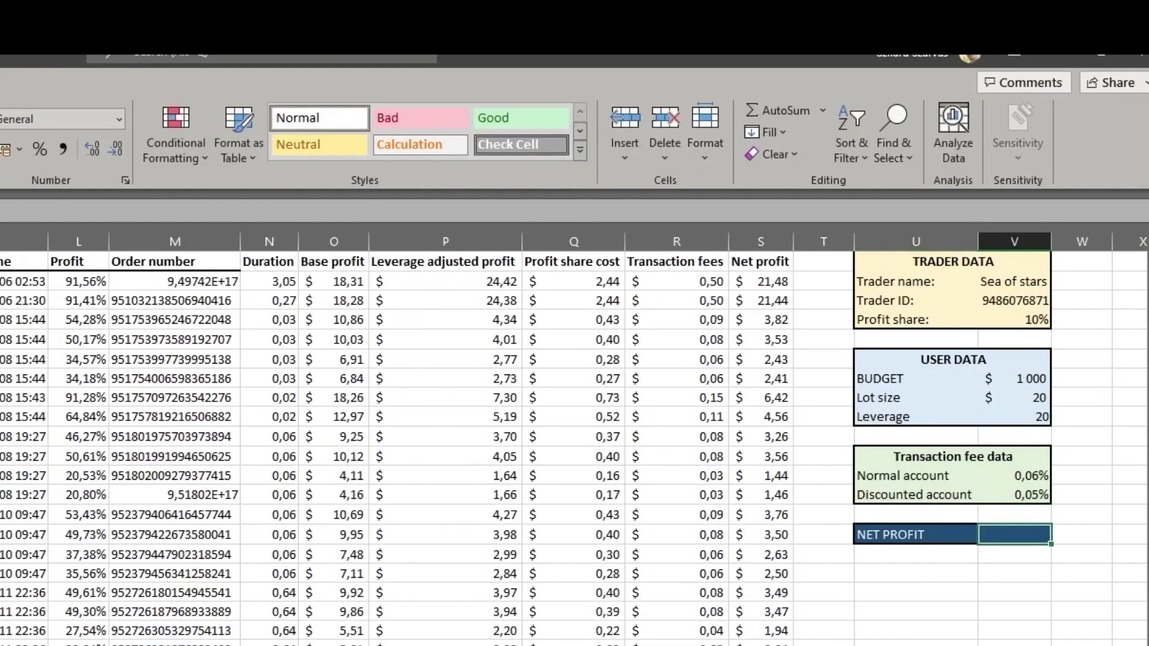
# AutoSum column S into NET PROFIT with $ Accounting format, then select headers N1:S1.
pyautogui.click(766, 114)
pyautogui.click(761, 241)
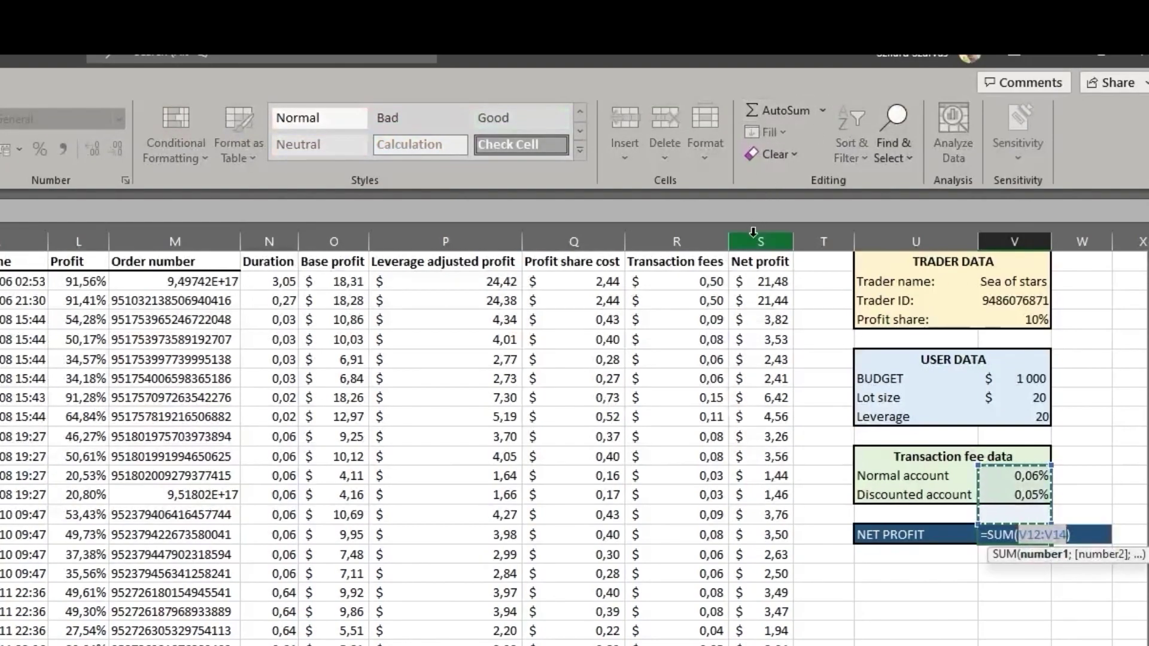
pyautogui.press('Return')
pyautogui.press('Up')
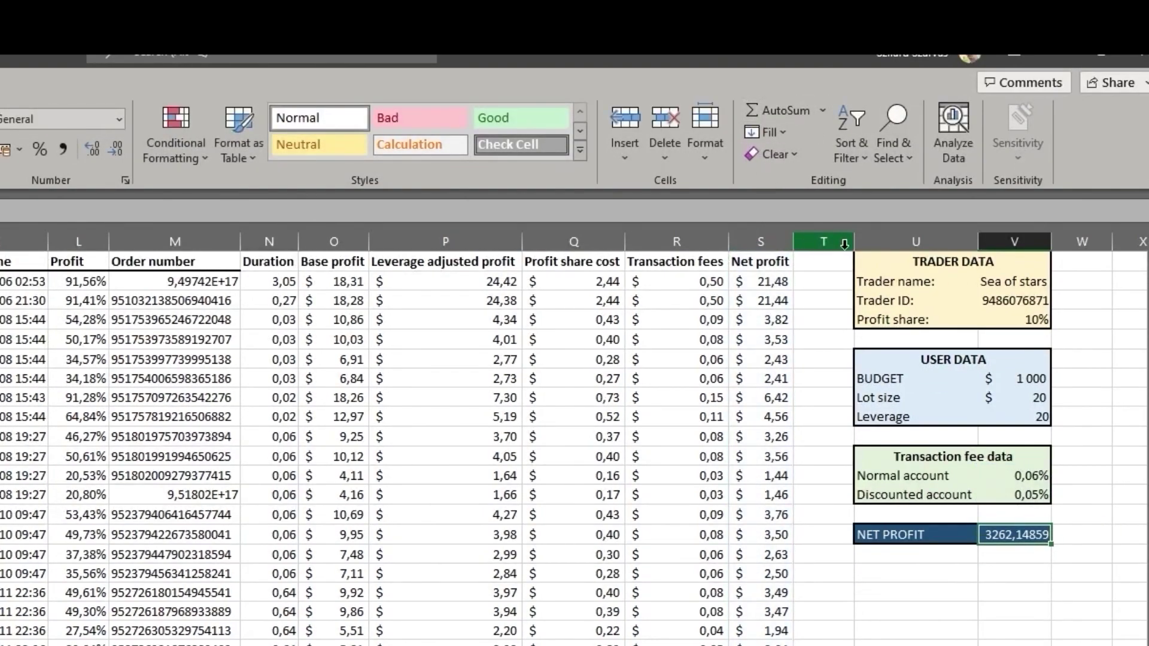
pyautogui.click(19, 149)
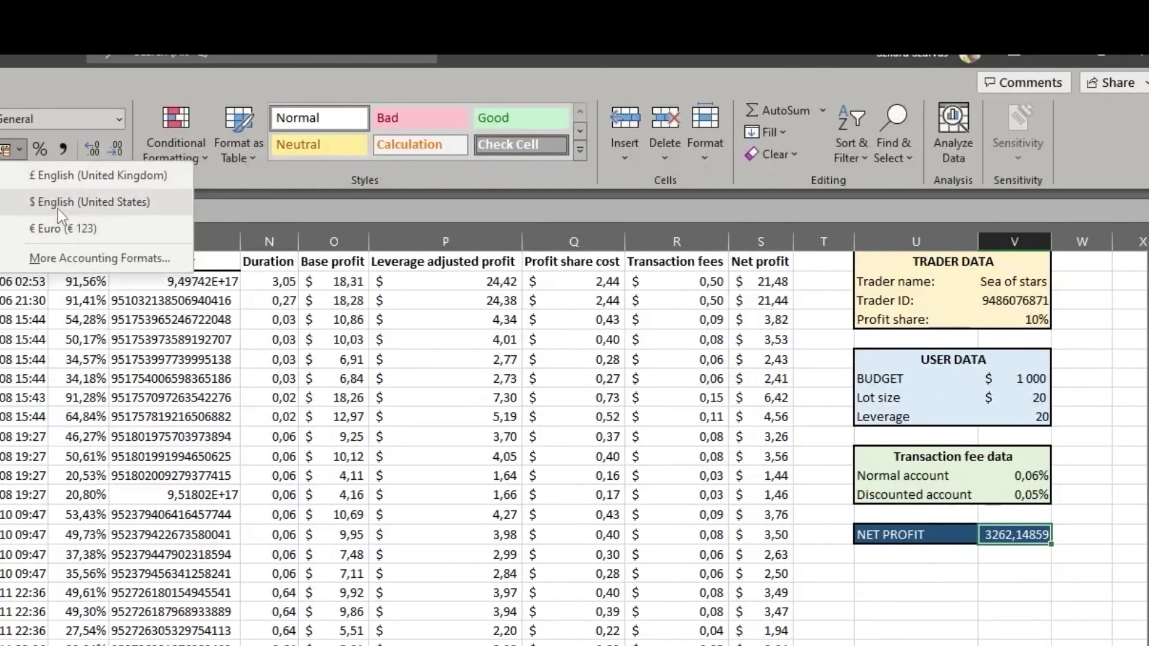
pyautogui.click(90, 202)
pyautogui.moveTo(772, 271); pyautogui.dragTo(264, 261)
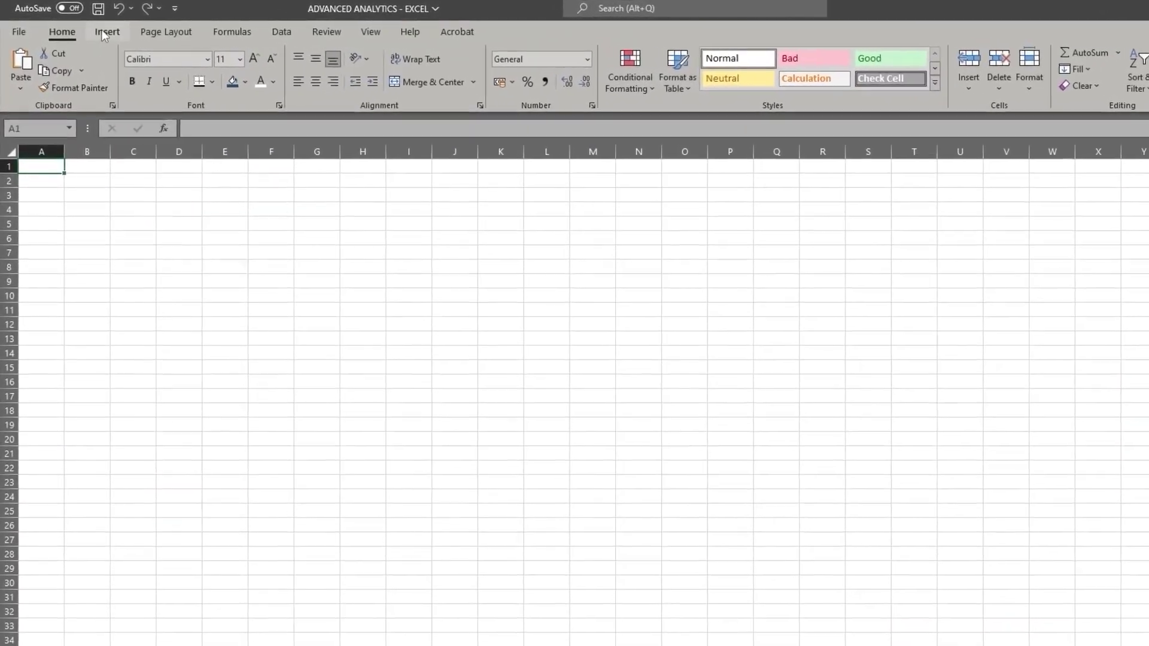
# Insert a PivotChart on Sheet1 from TRADER HISTORY columns A:S.
pyautogui.click(107, 32)
pyautogui.click(775, 60)
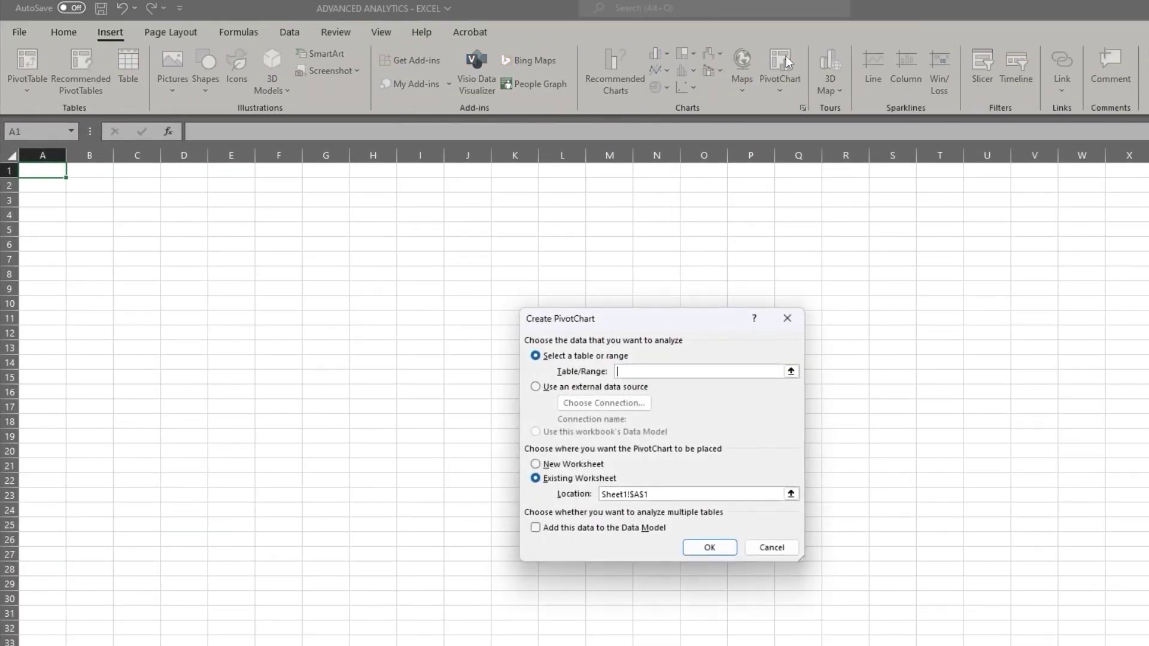
pyautogui.click(790, 371)
pyautogui.click(129, 618)
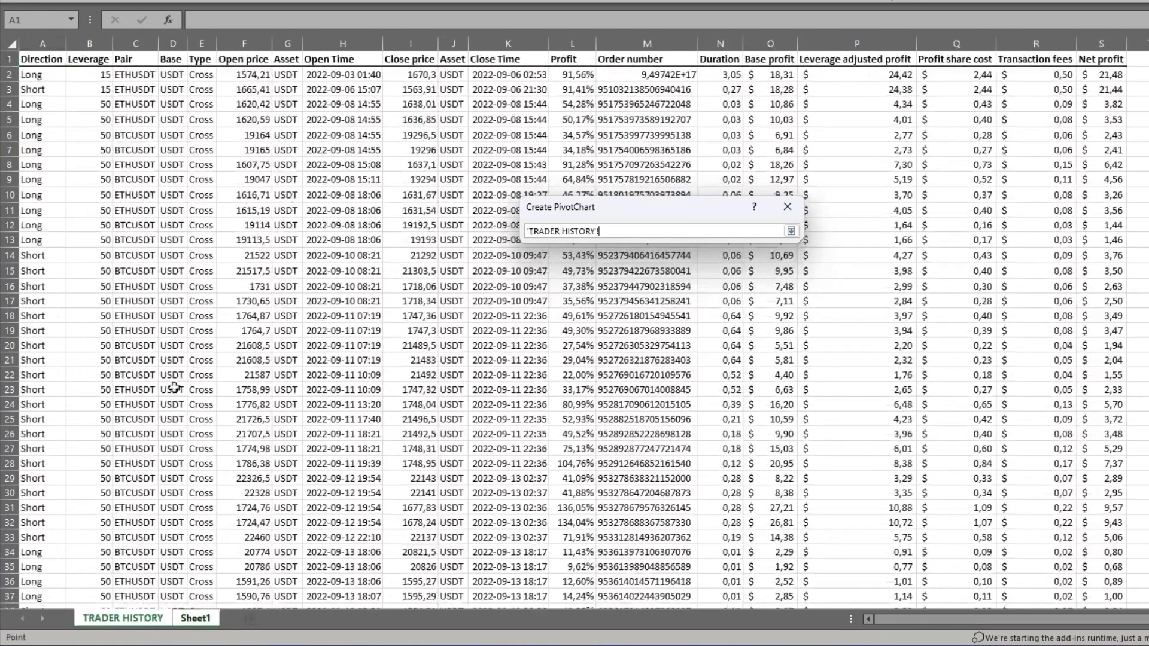
pyautogui.moveTo(45, 44); pyautogui.dragTo(1082, 37)
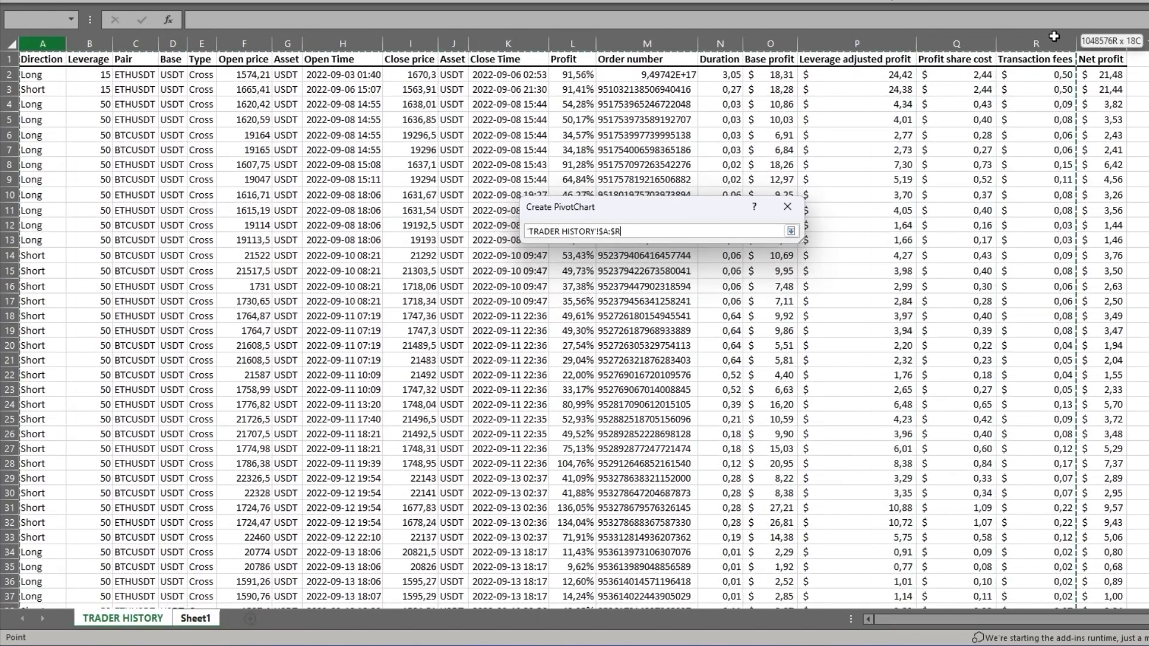
pyautogui.press('Return')
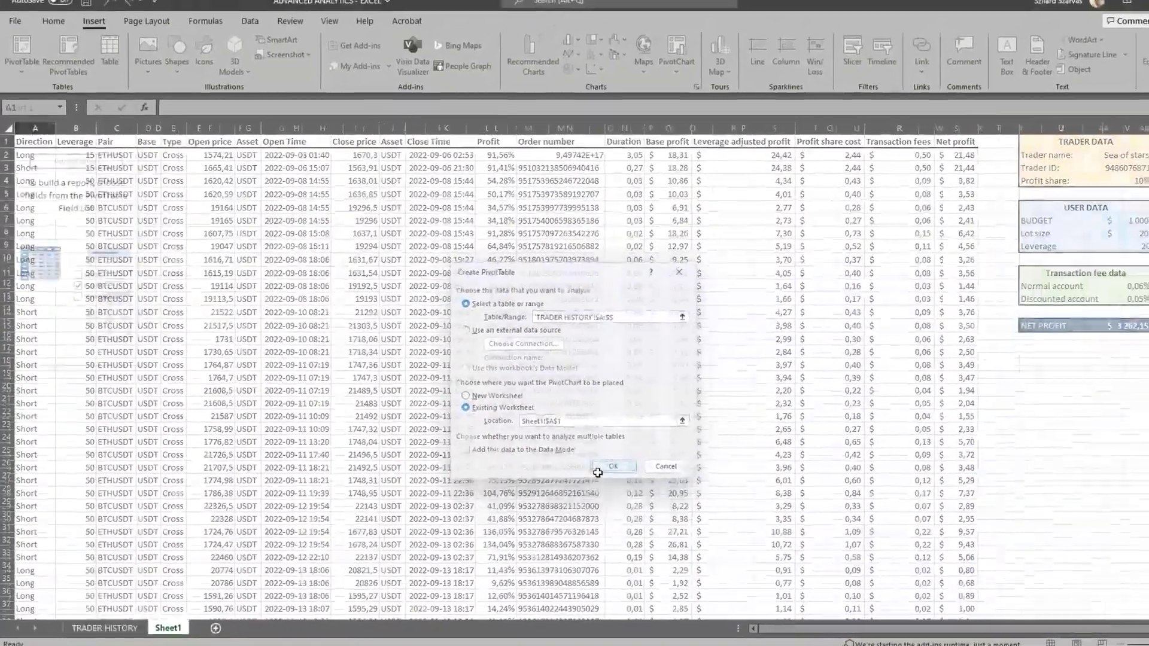
pyautogui.click(664, 449)
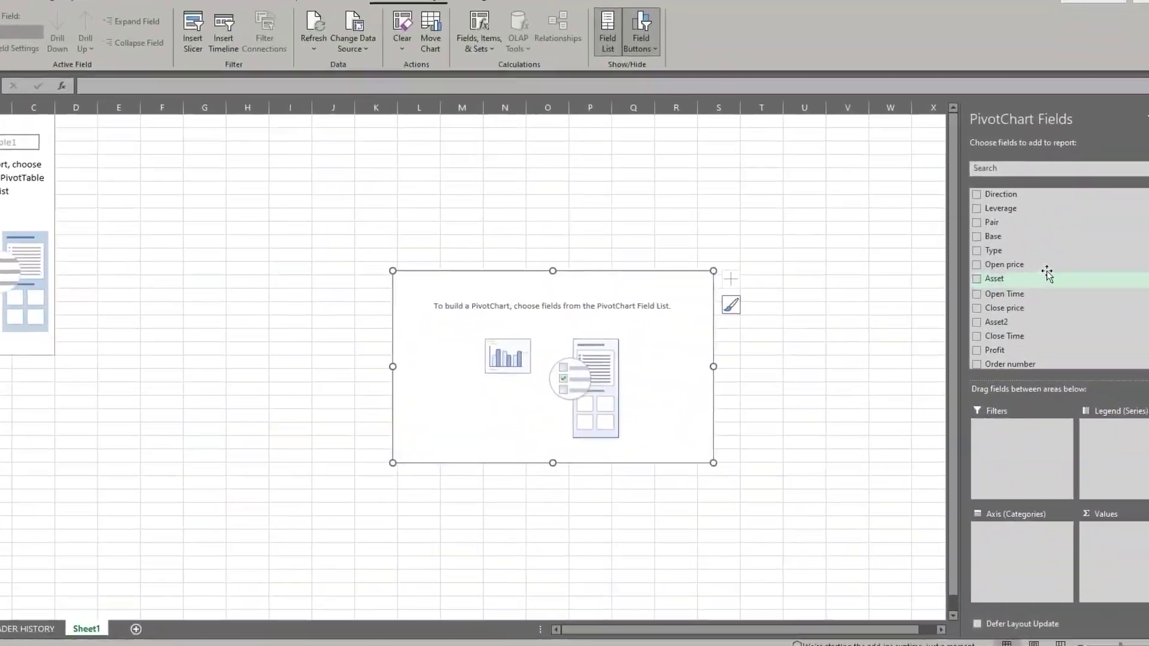
# Put Open Time on the chart axis and Net profit in Values.
pyautogui.scroll(-3, 1041, 273)
pyautogui.scroll(1, 1056, 285)
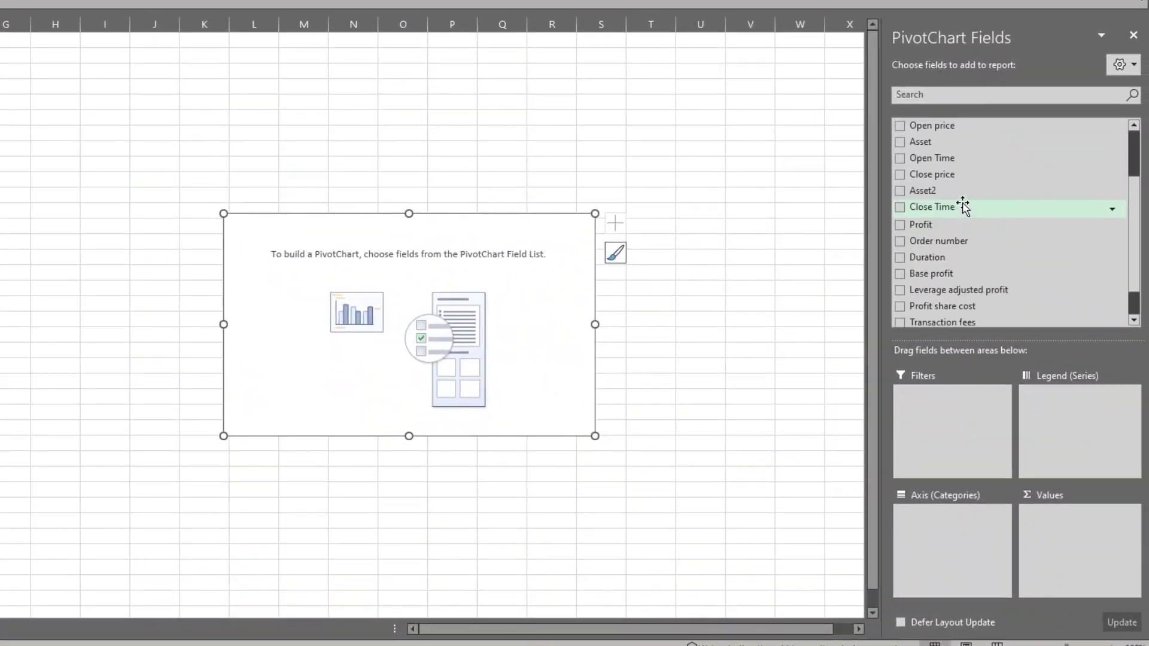
pyautogui.moveTo(962, 157); pyautogui.dragTo(948, 527)
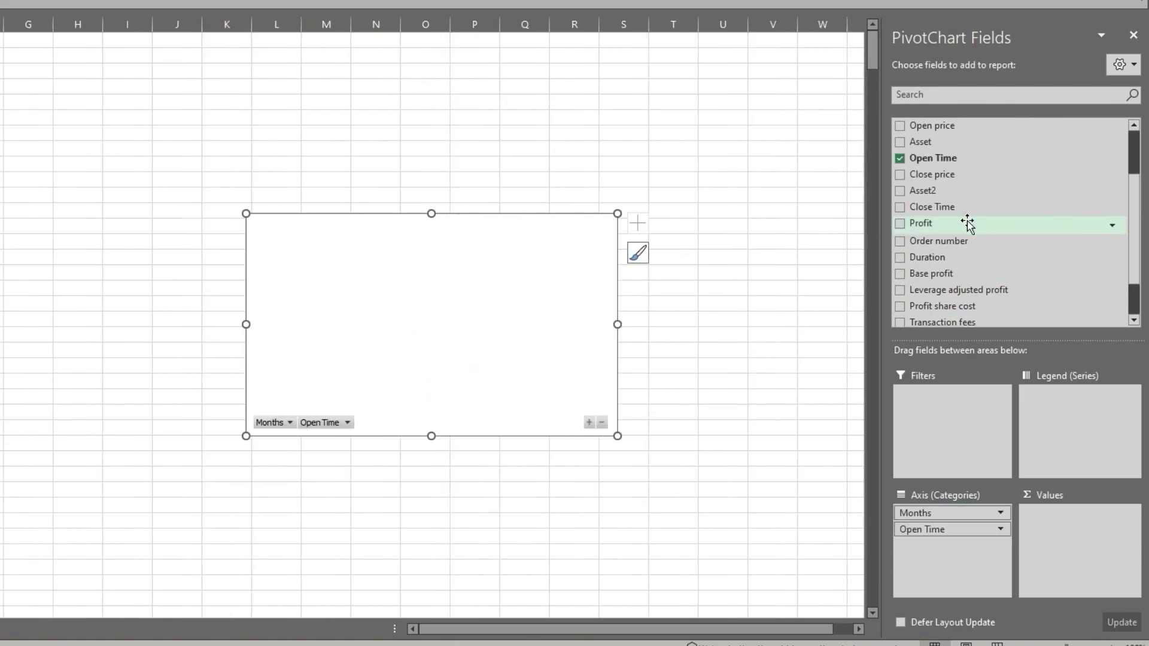
pyautogui.scroll(-1, 968, 225)
pyautogui.moveTo(961, 284); pyautogui.dragTo(1080, 511)
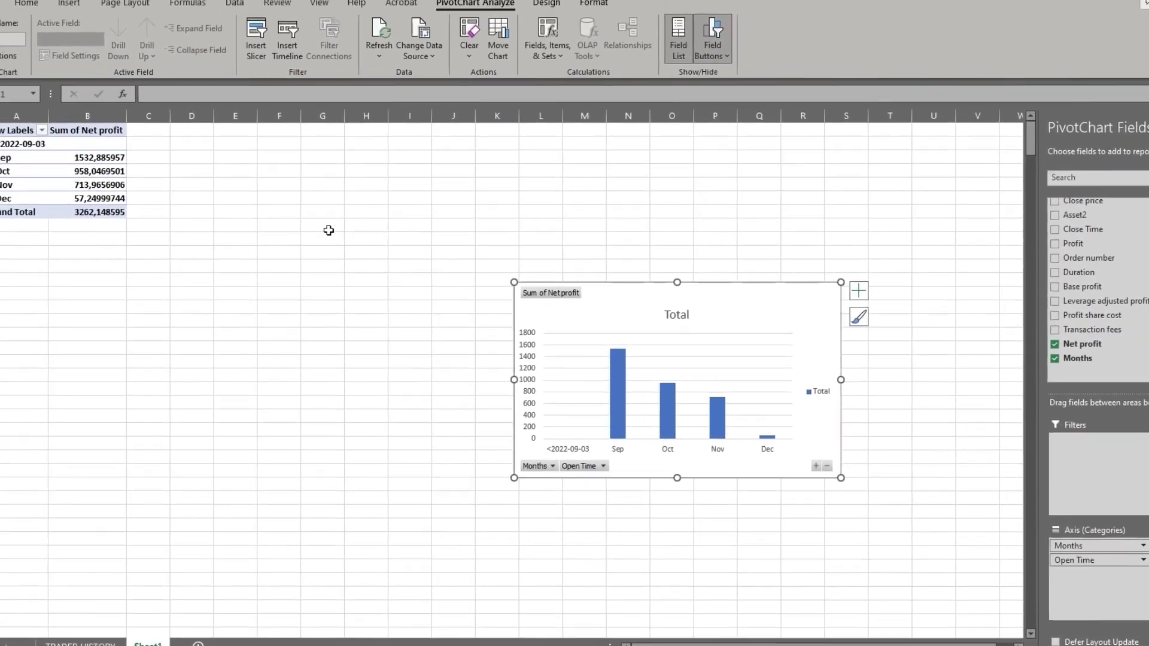
pyautogui.click(124, 155)
# Show net profit in $ Accounting format and expand every month into daily rows.
pyautogui.click(517, 84)
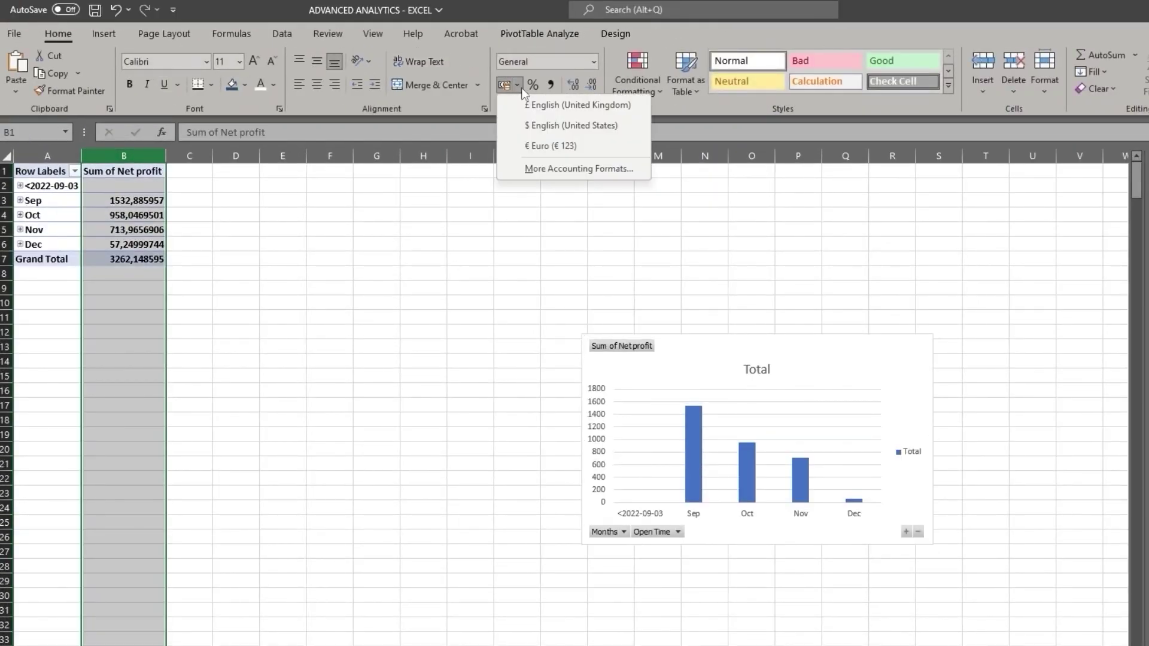
pyautogui.click(571, 125)
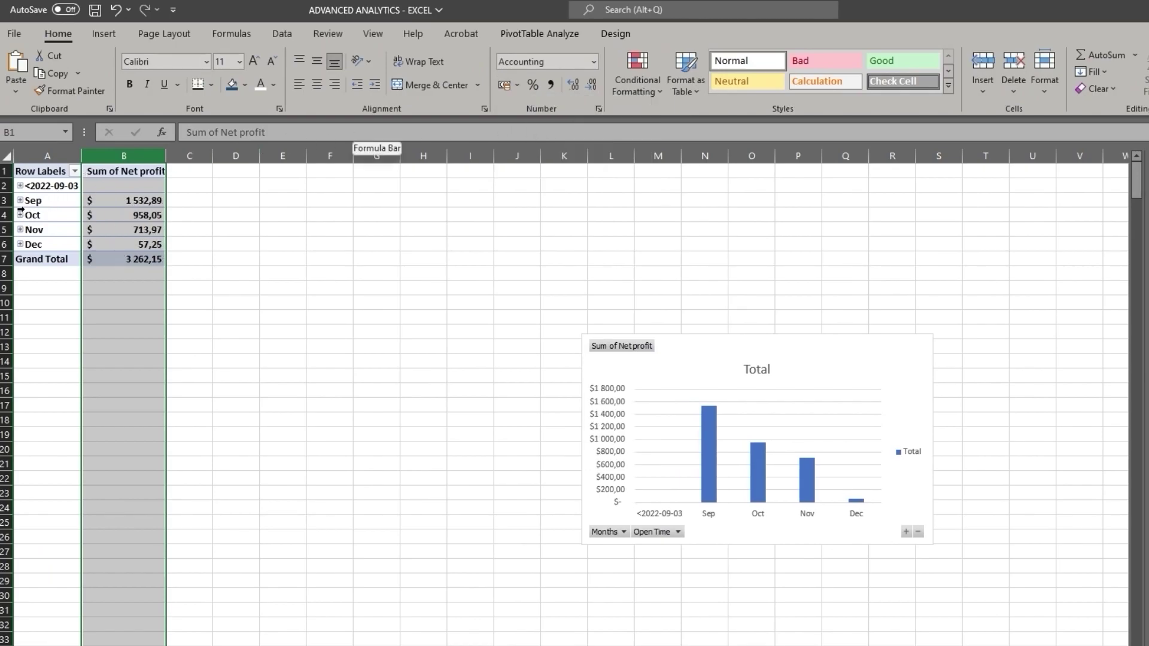
pyautogui.rightClick(39, 201)
pyautogui.moveTo(101, 368)
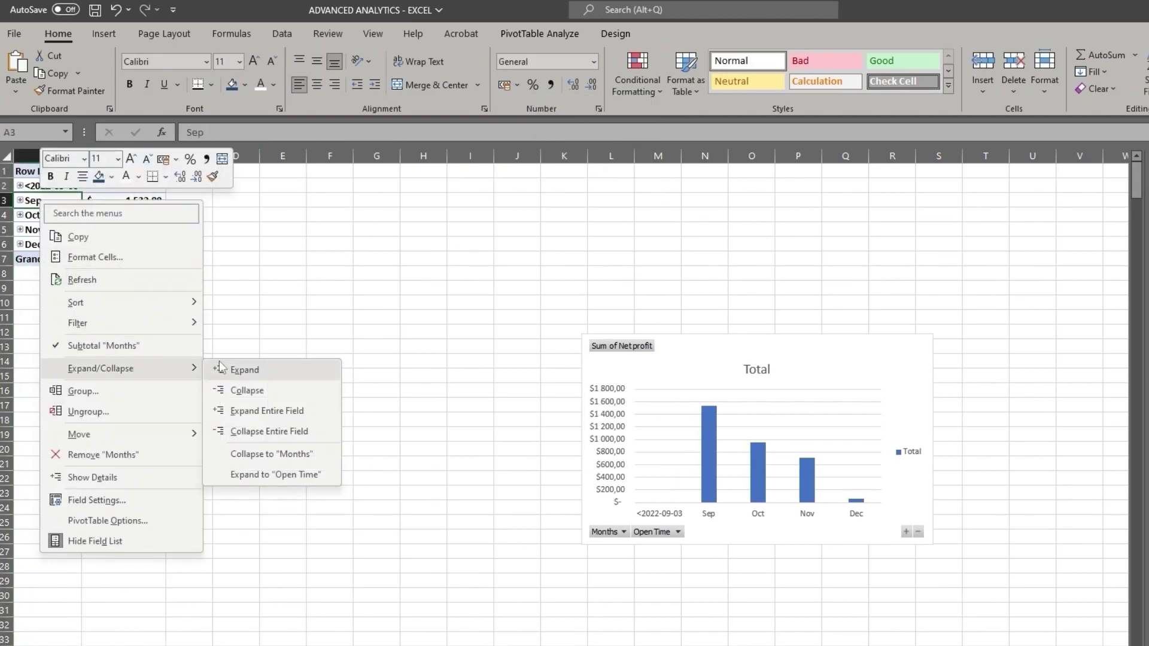
pyautogui.click(267, 409)
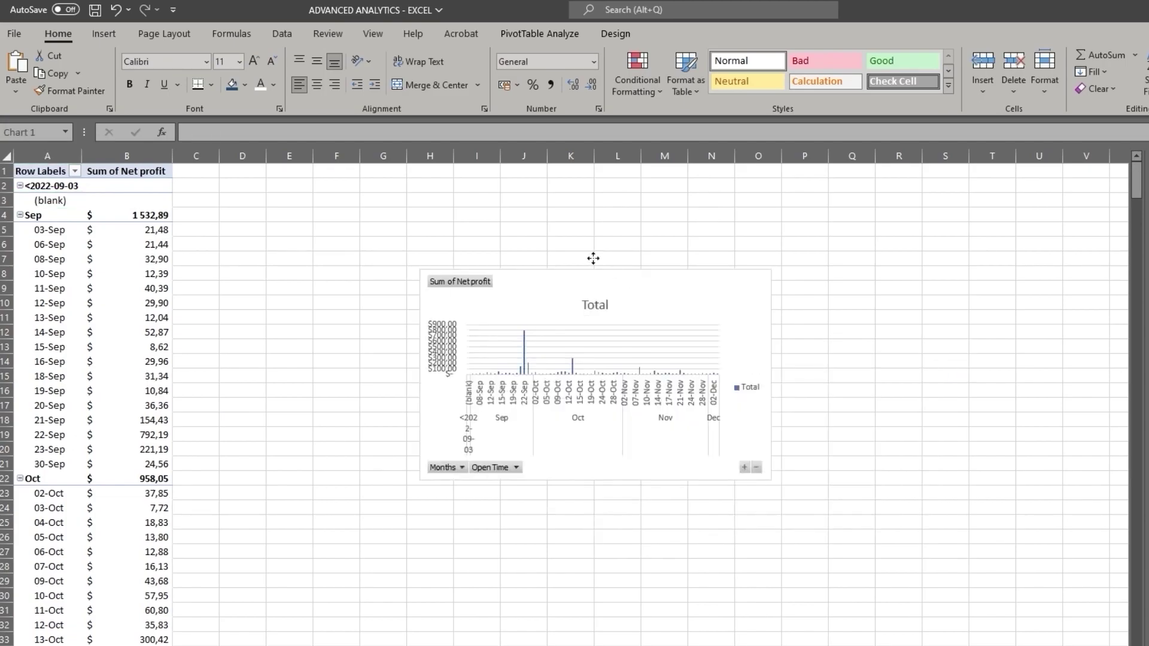
# Move and enlarge the pivot chart and apply a dark grey chart style.
pyautogui.moveTo(706, 373); pyautogui.dragTo(383, 233)
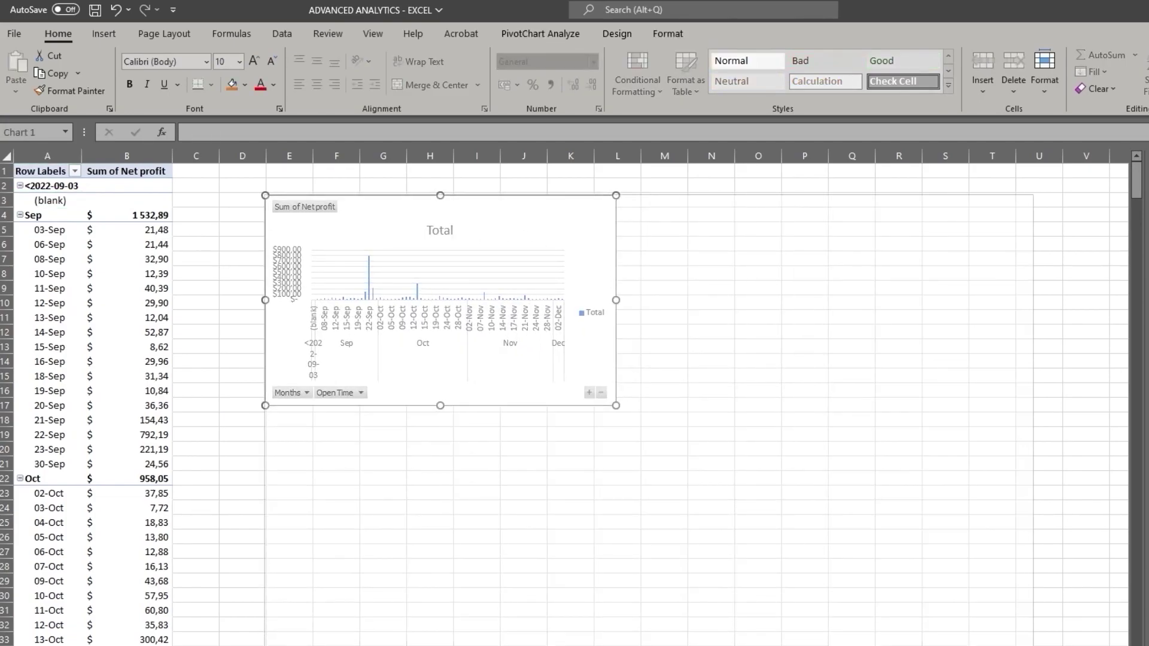
pyautogui.moveTo(615, 405); pyautogui.dragTo(1035, 644)
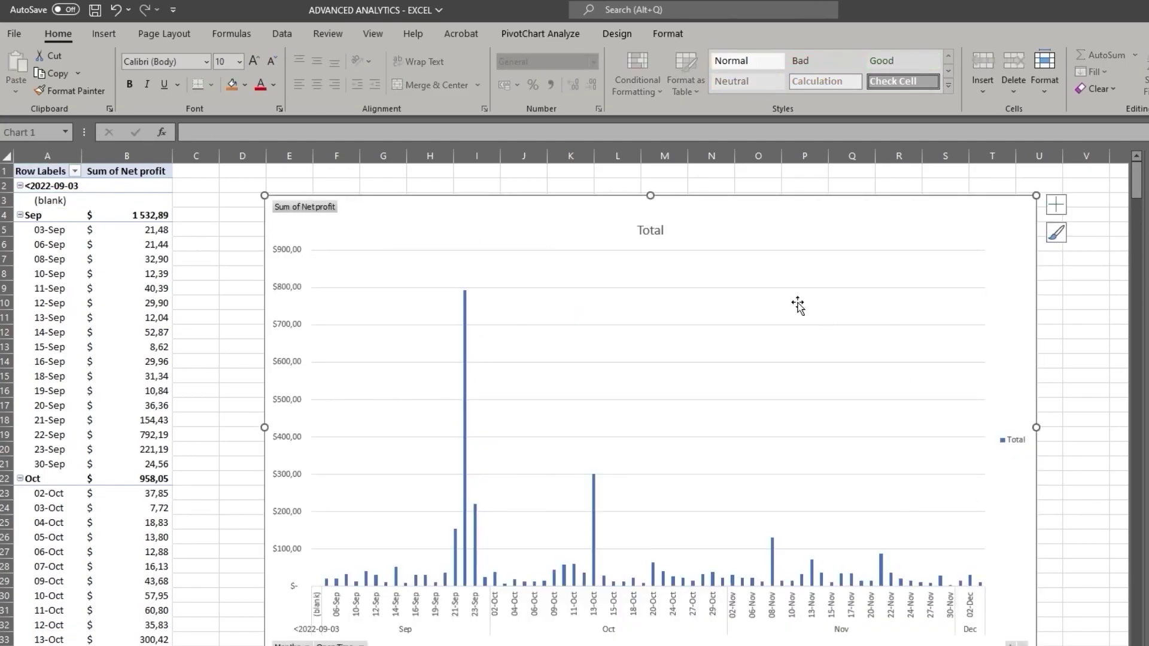
pyautogui.click(616, 35)
pyautogui.click(655, 70)
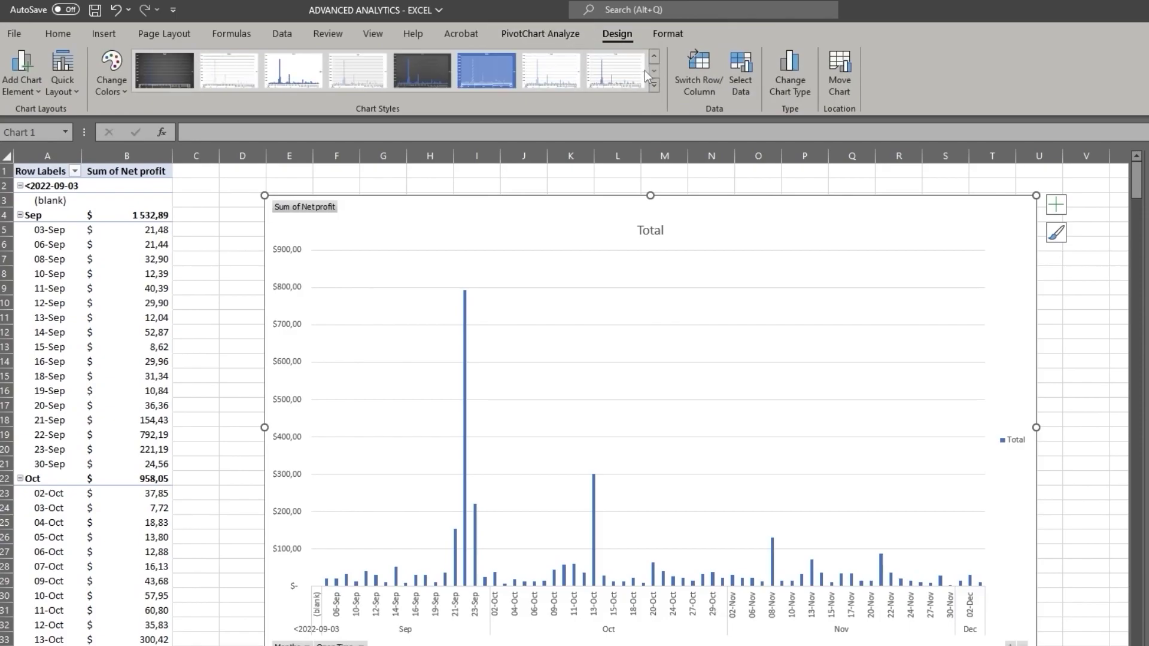
pyautogui.click(417, 78)
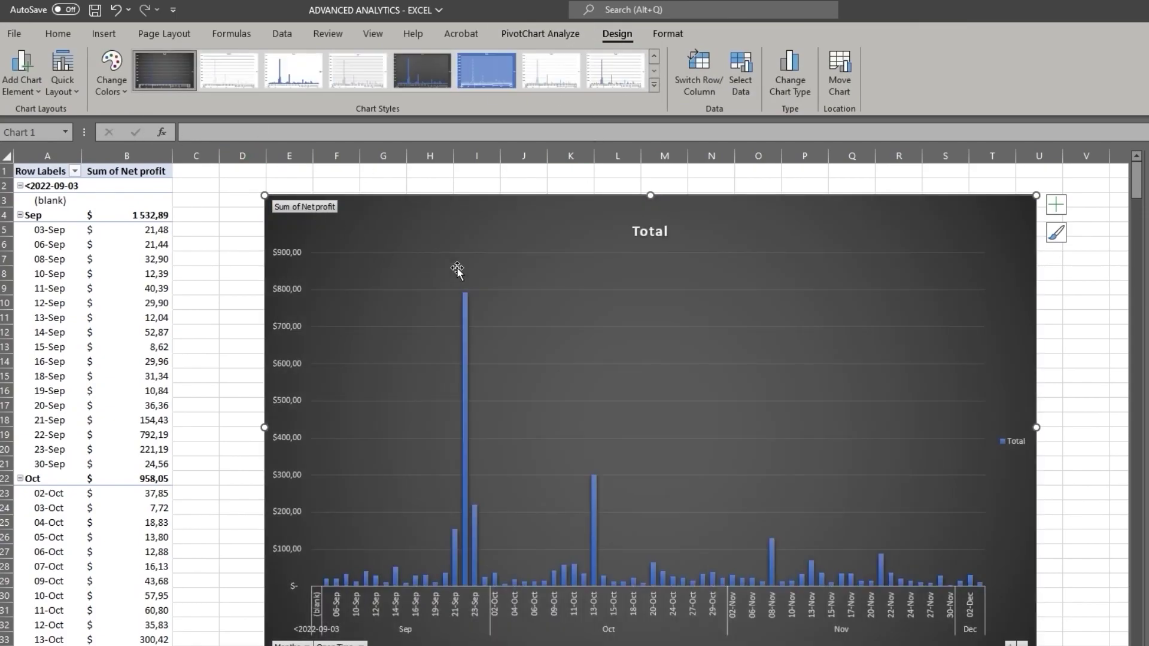
pyautogui.press('Escape')
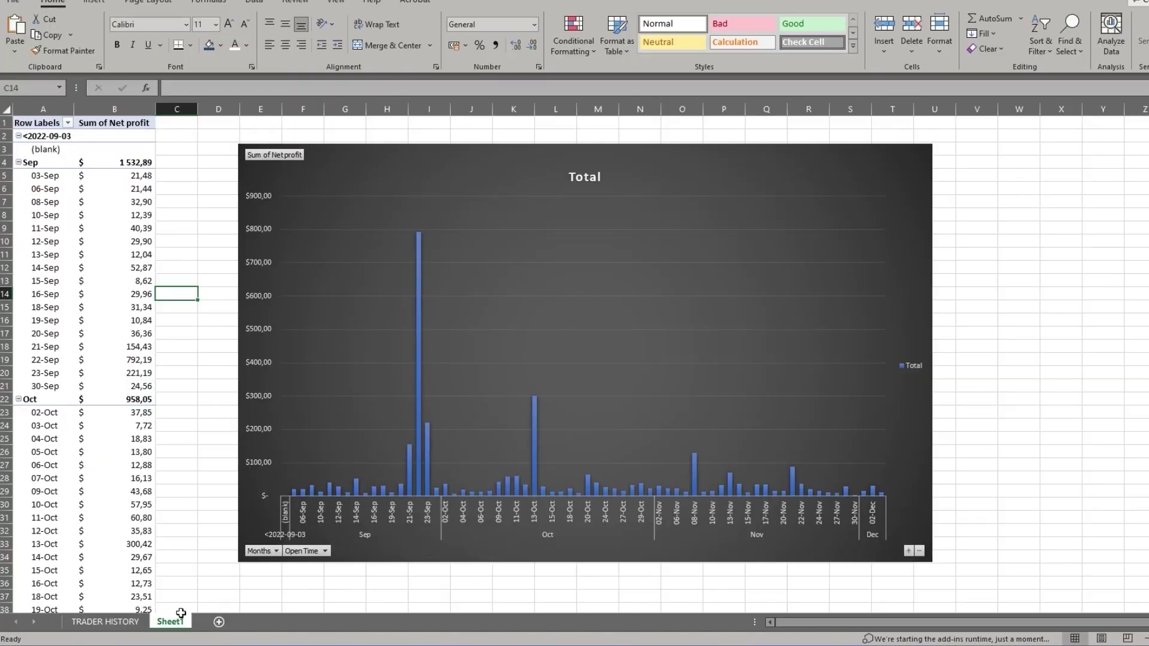
# Set the leverage to 10 on TRADER HISTORY and refresh the Sheet1 pivot table.
pyautogui.click(105, 622)
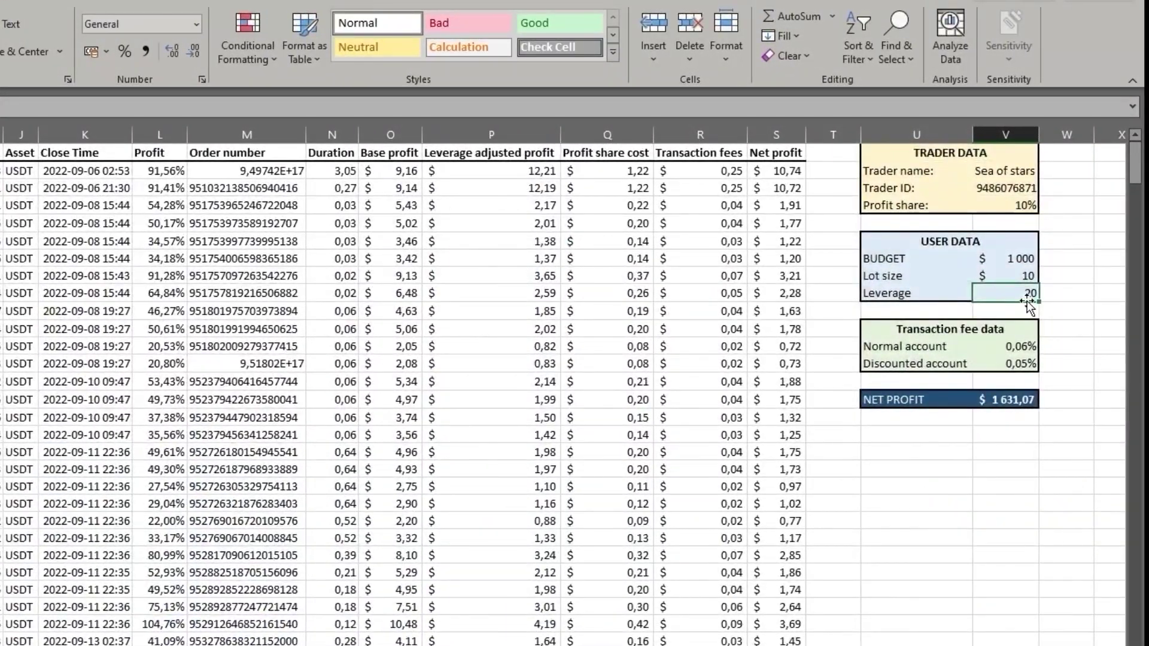
pyautogui.write('10')
pyautogui.press('Return')
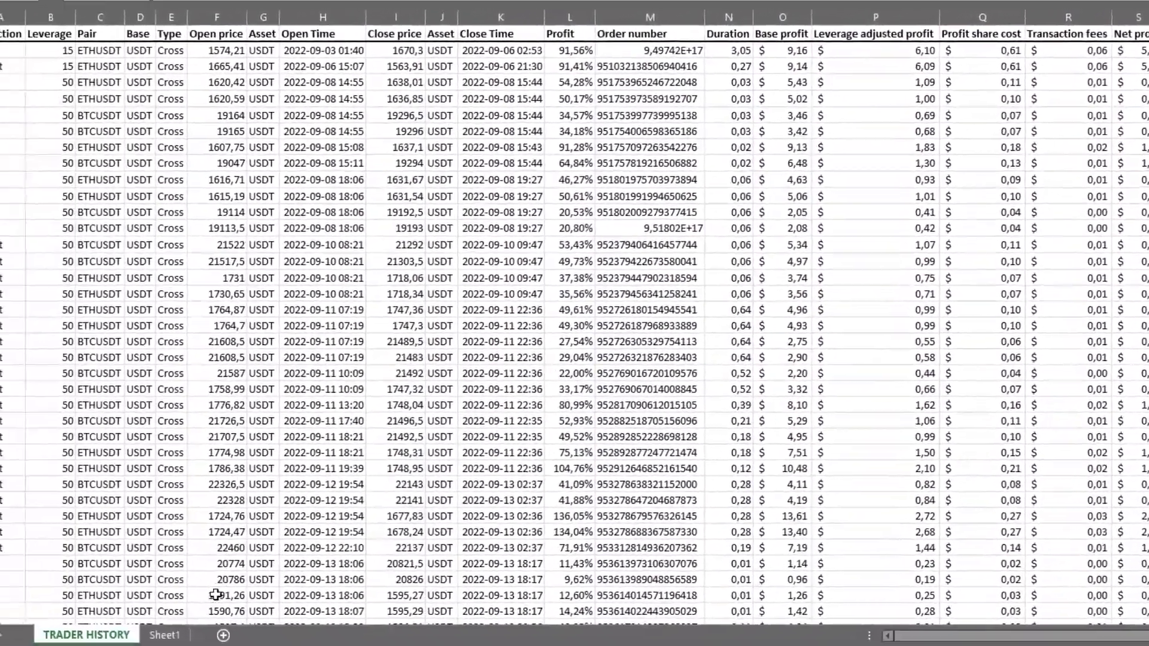
pyautogui.click(207, 619)
pyautogui.rightClick(70, 147)
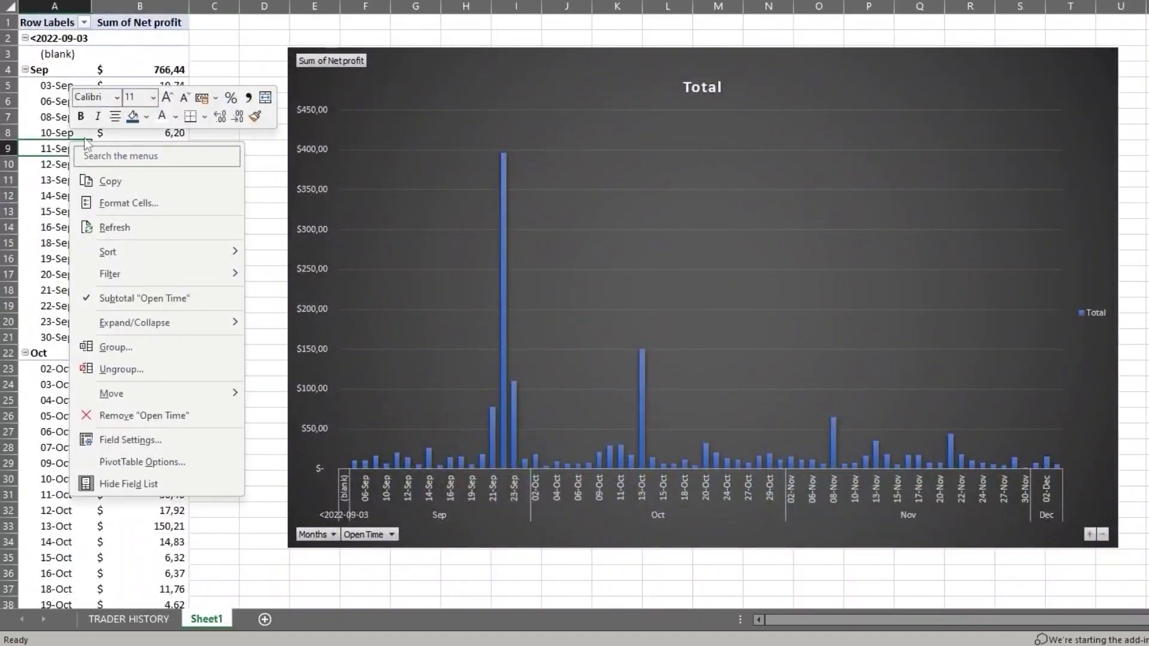
pyautogui.click(155, 224)
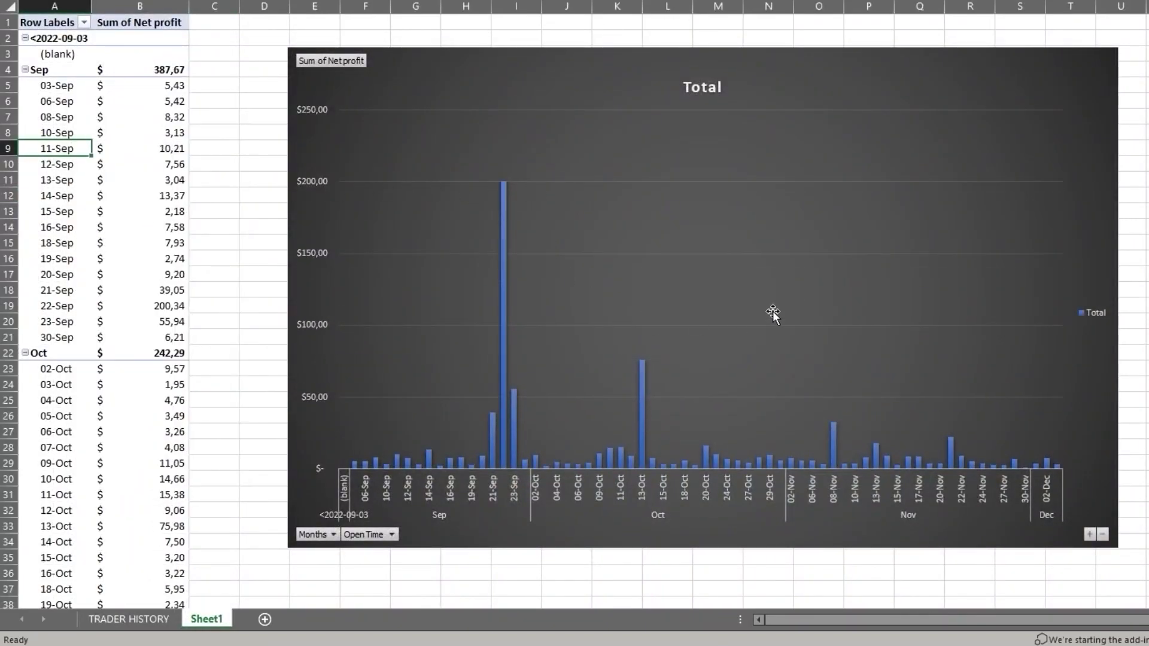
# Replace Sum of Net profit with an order-number count in plain Number format.
pyautogui.click(868, 113)
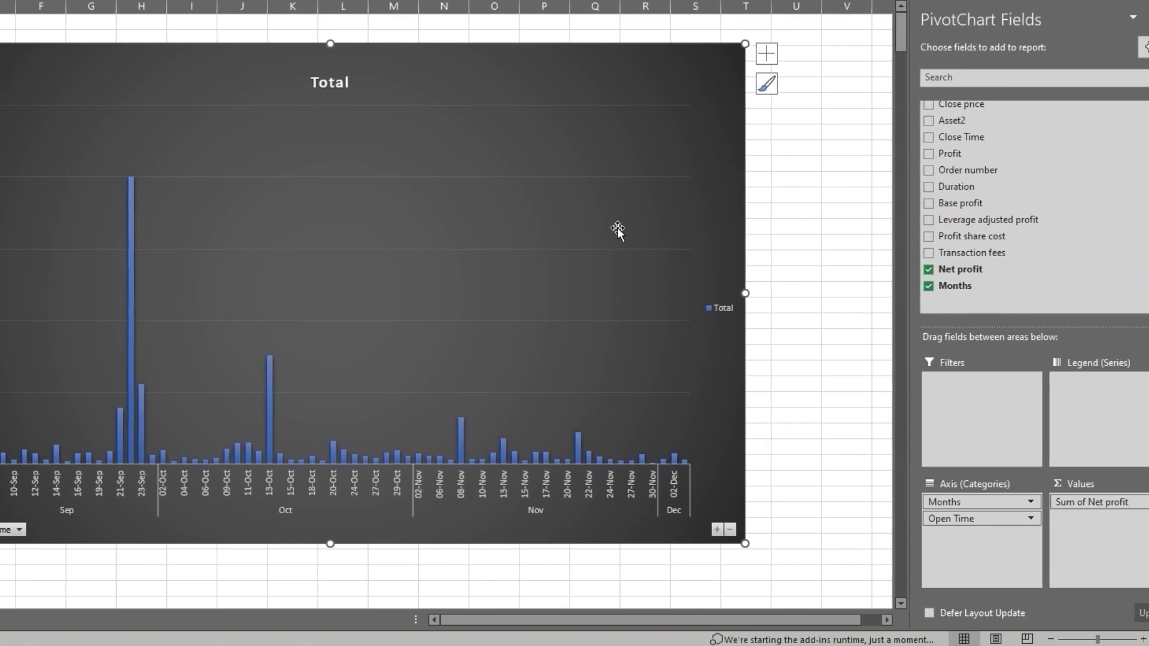
pyautogui.moveTo(1051, 502)
pyautogui.mouseDown()
pyautogui.moveTo(1003, 235)
pyautogui.moveTo(1080, 551)
pyautogui.mouseUp()
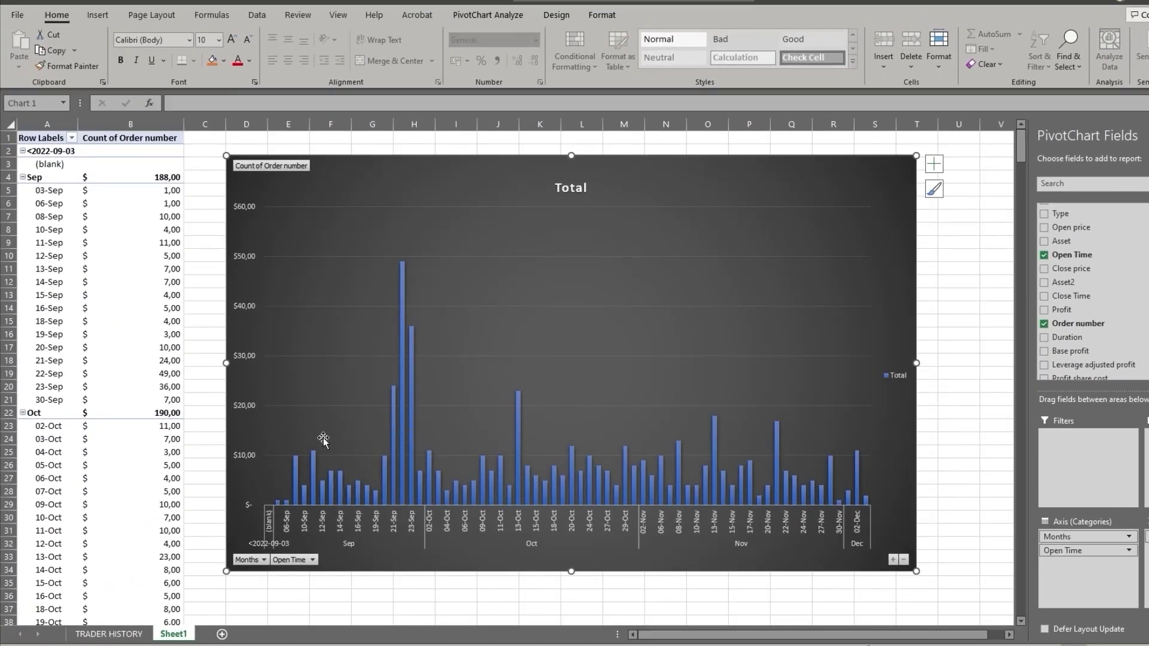
pyautogui.click(536, 40)
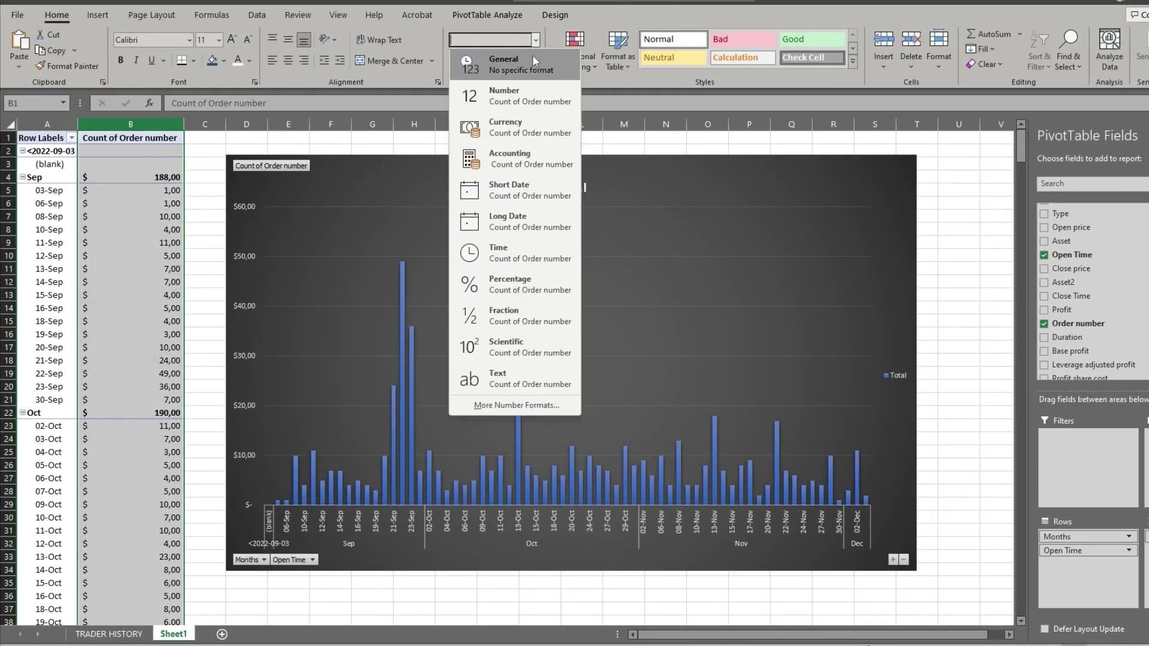
pyautogui.click(514, 112)
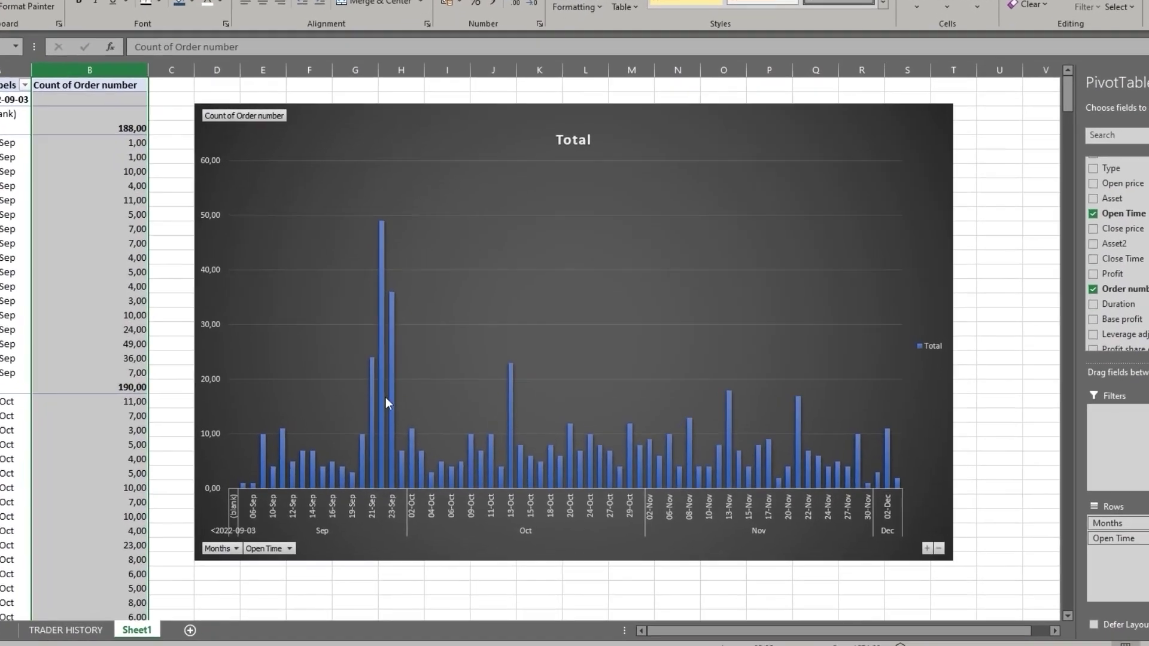
# Add data labels to the chart bars and show them as whole numbers.
pyautogui.rightClick(397, 418)
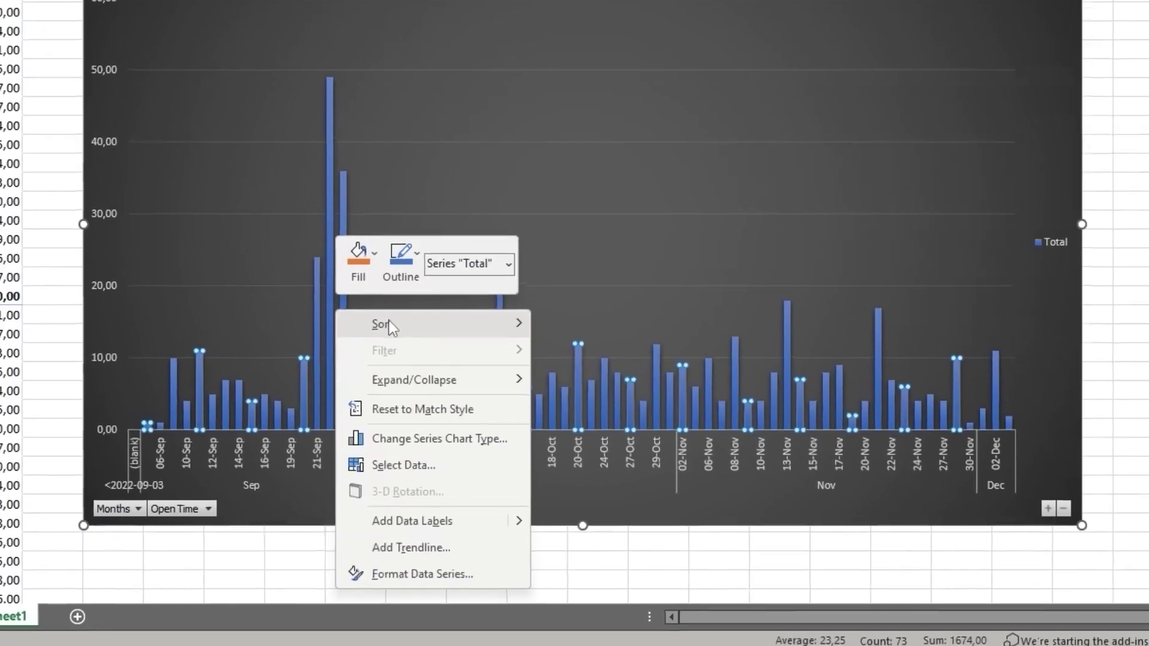
pyautogui.moveTo(422, 511)
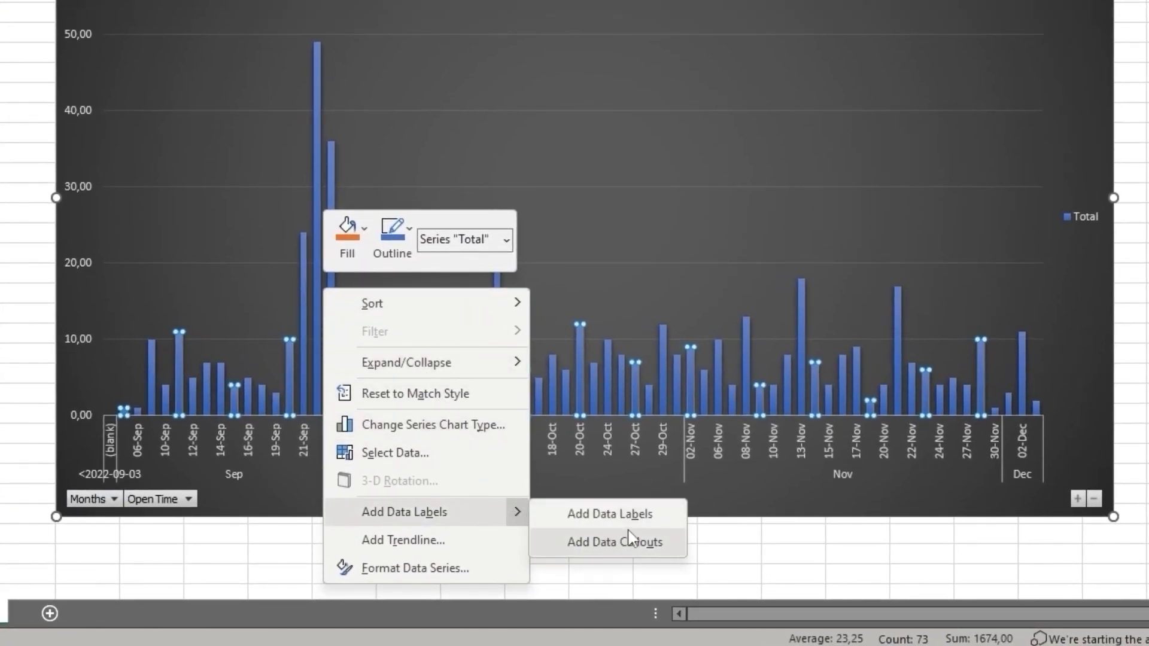
pyautogui.click(640, 512)
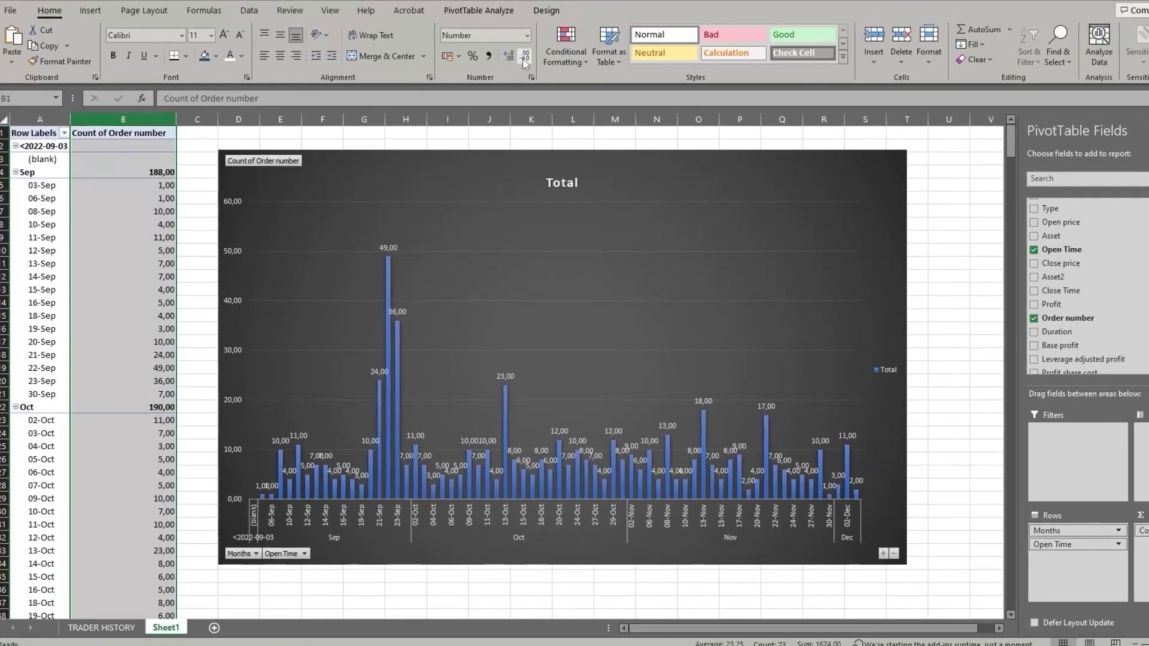
pyautogui.doubleClick(523, 58)
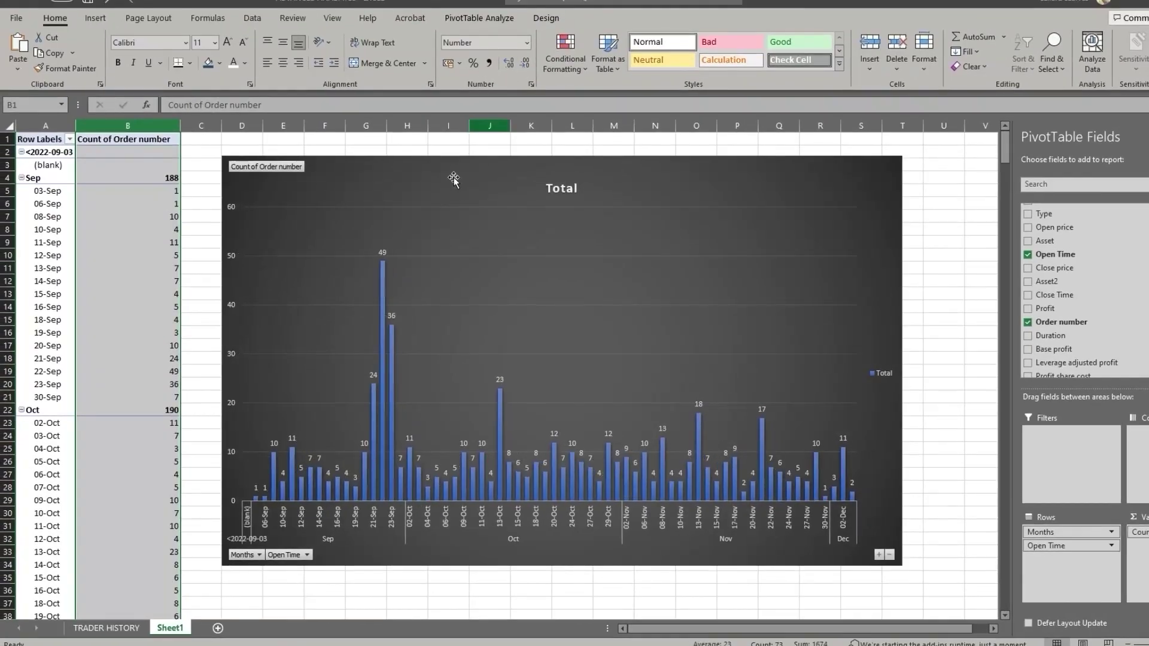
pyautogui.click(928, 342)
pyautogui.click(387, 413)
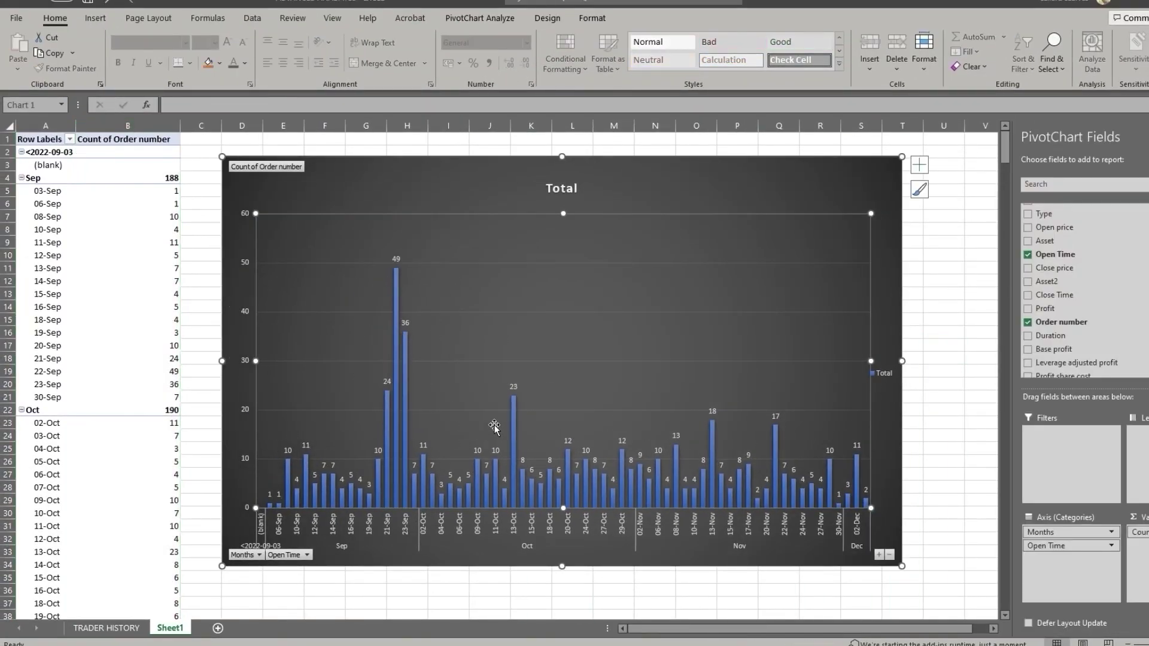